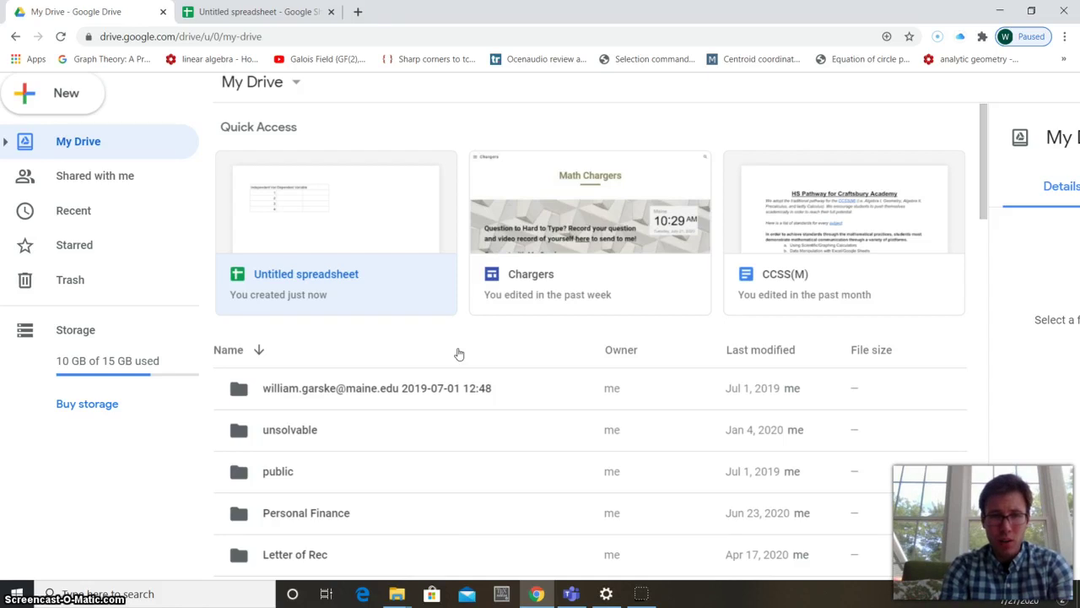
# Remove the existing "Untitled spreadsheet" file shown under Quick Access in My Drive
pyautogui.click(366, 213)
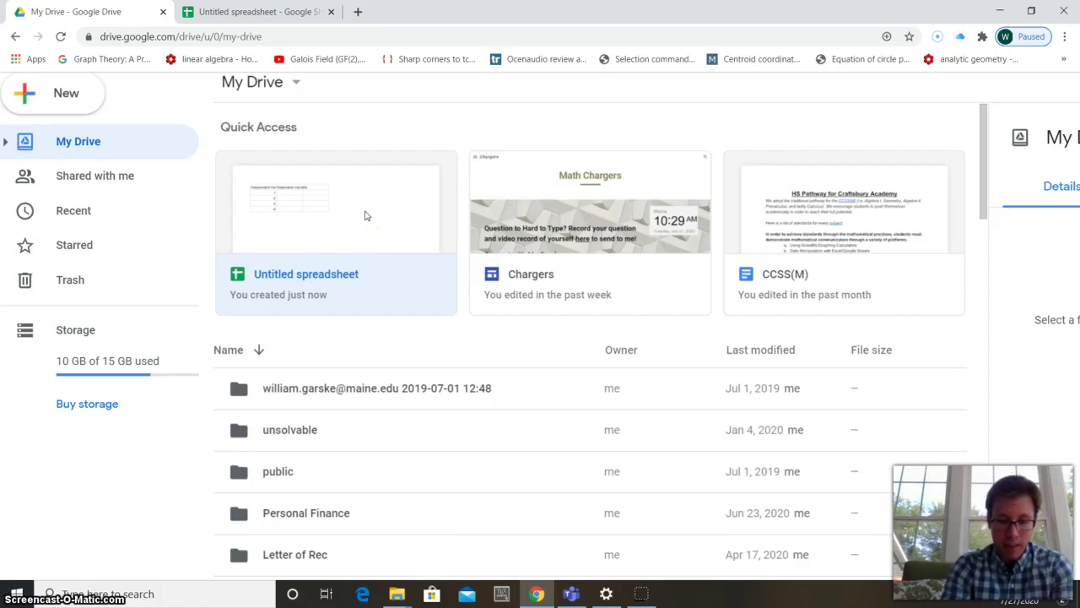
pyautogui.rightClick(365, 214)
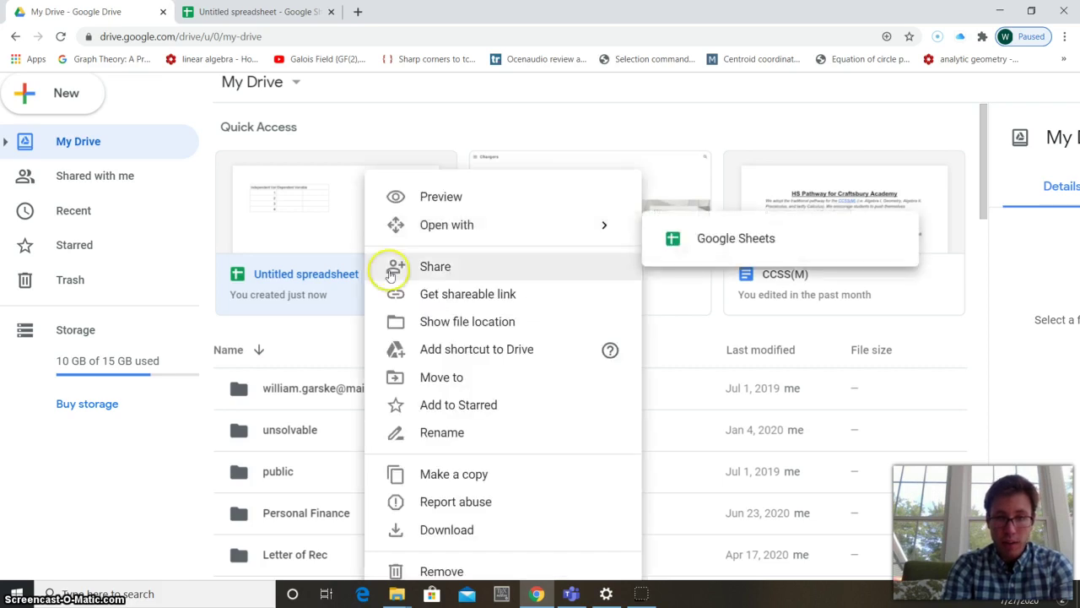
pyautogui.click(441, 572)
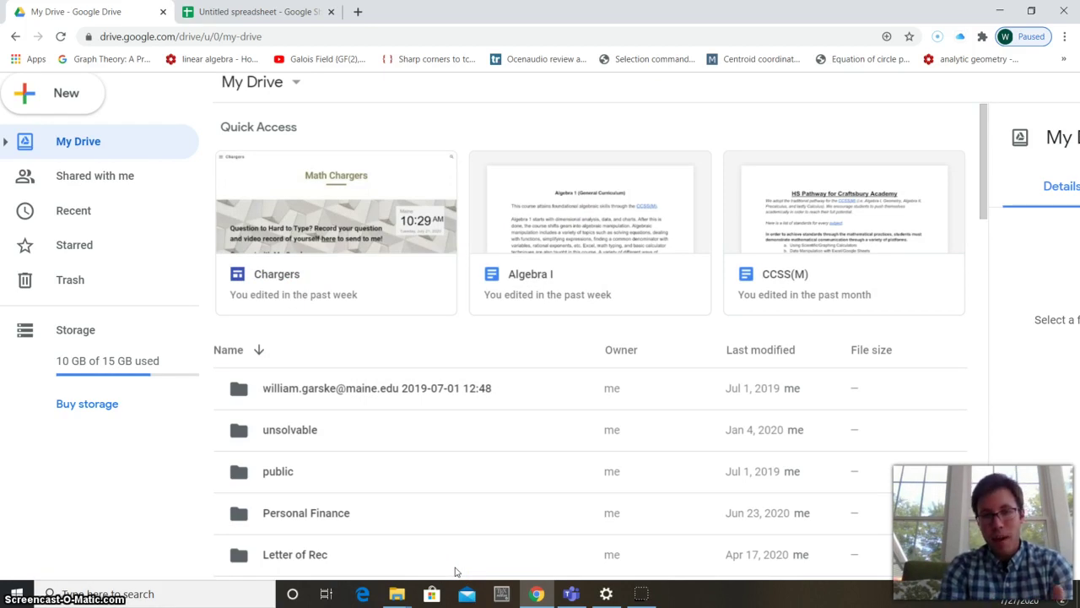
# Create a new blank Google Sheets spreadsheet in My Drive
pyautogui.scroll(1, 454, 571)
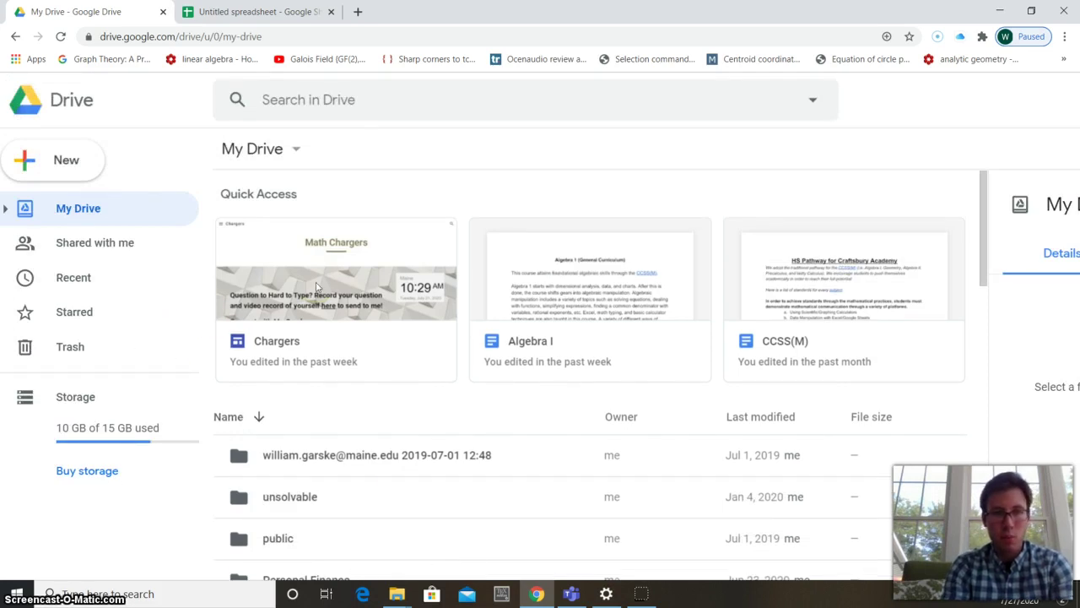
pyautogui.click(63, 163)
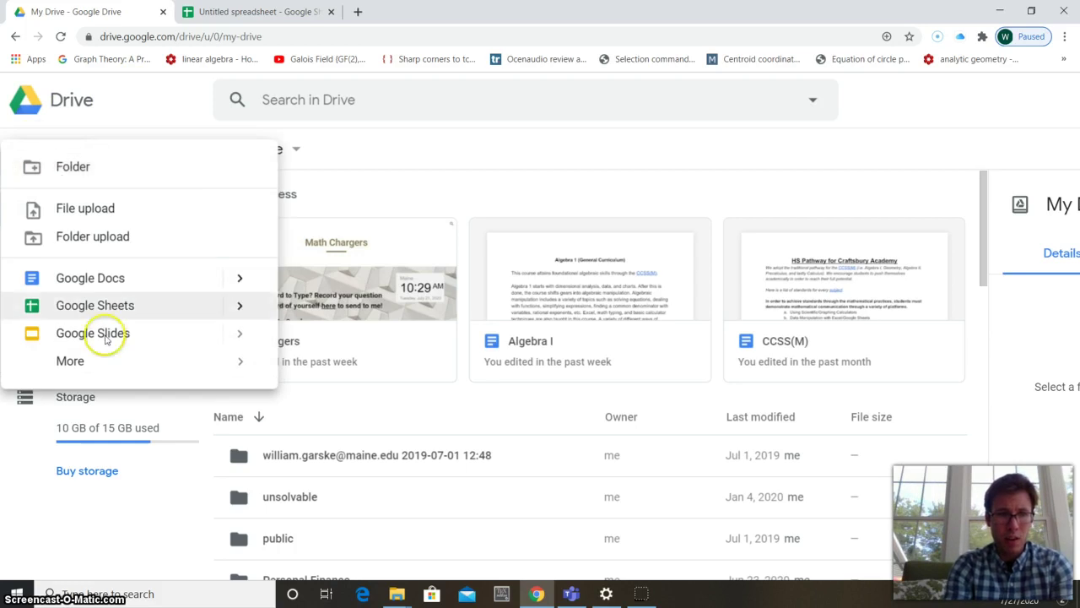
pyautogui.click(94, 305)
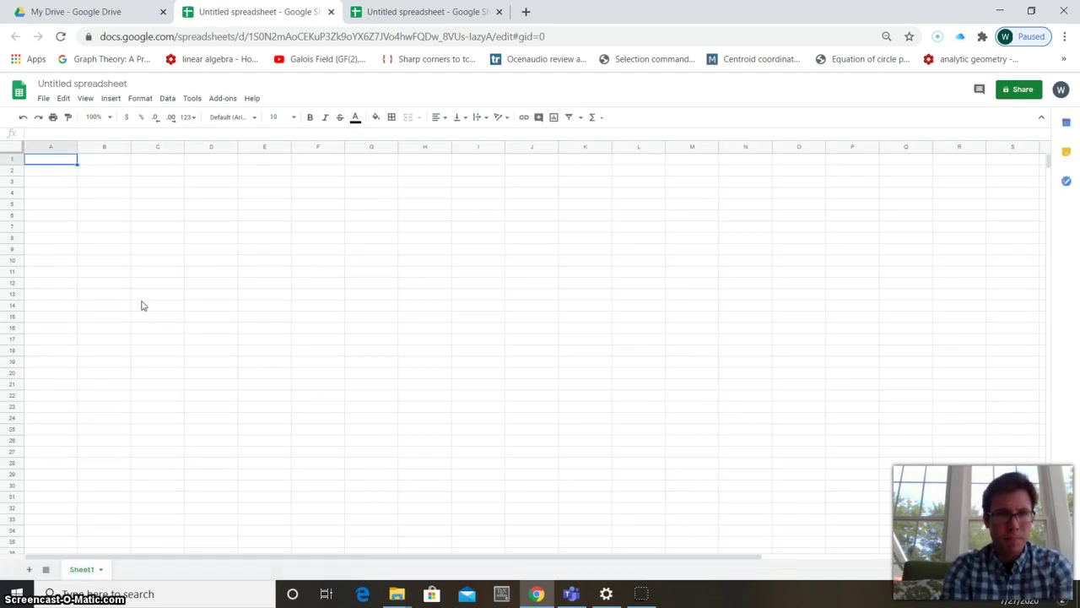
# Rename the new spreadsheet as "First Spreadsheet"
pyautogui.click(97, 83)
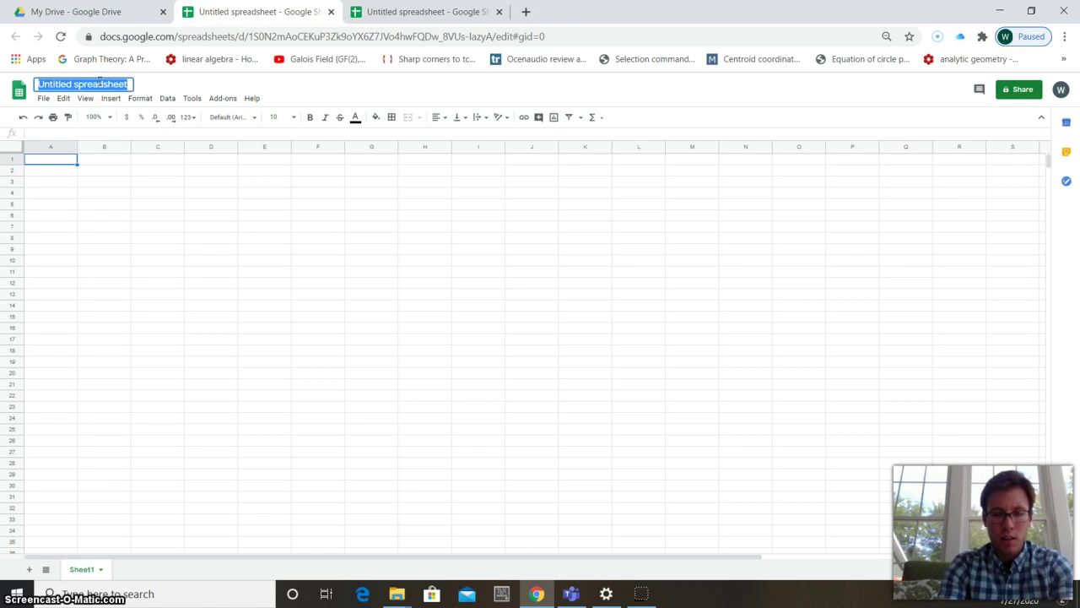
pyautogui.write('F')
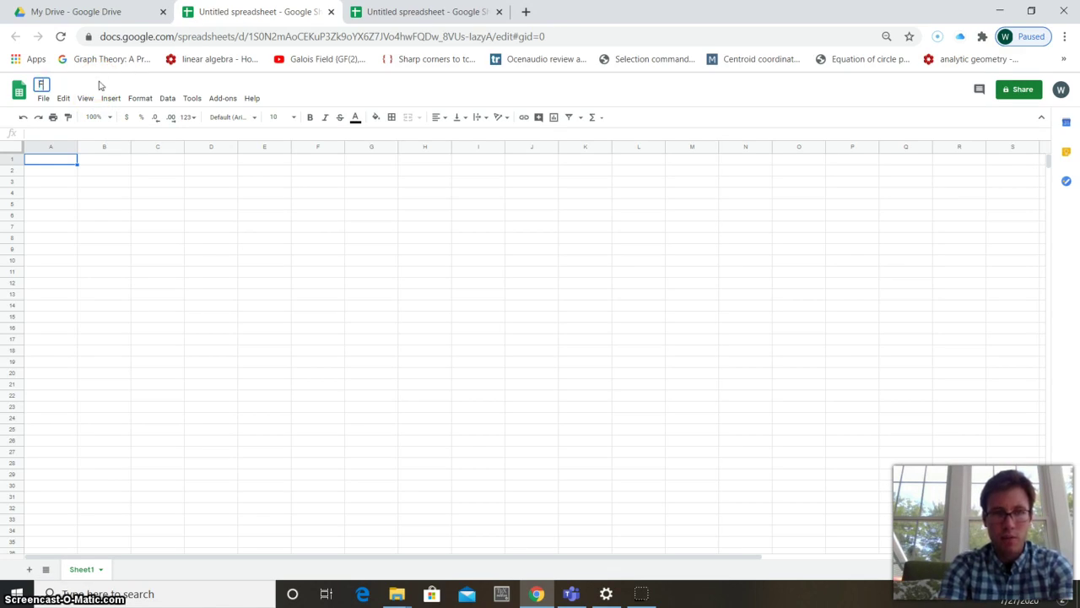
pyautogui.write('irst Sprea')
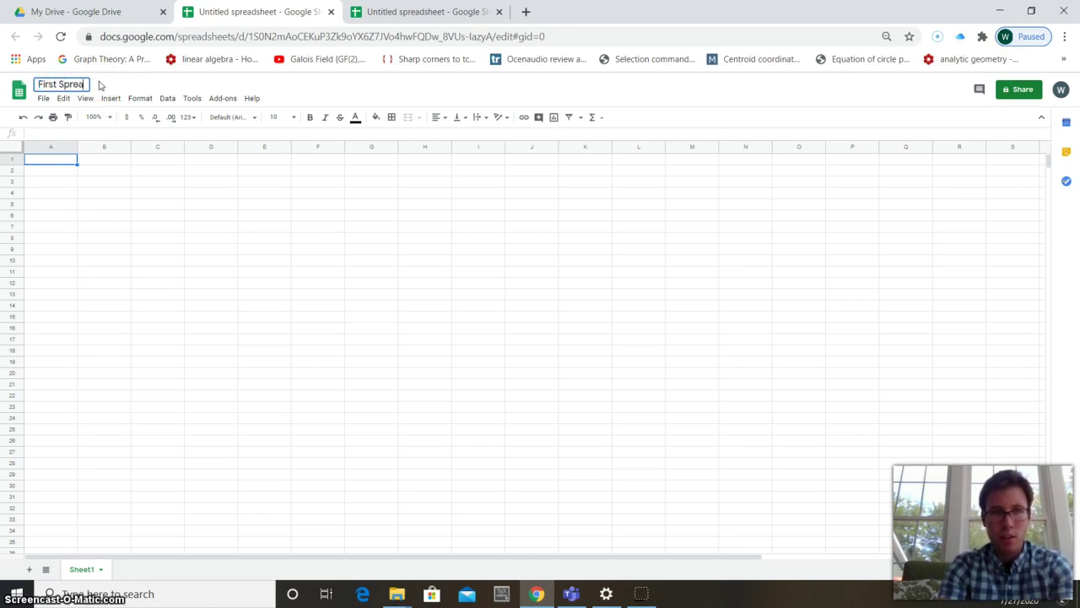
pyautogui.write('dsheet')
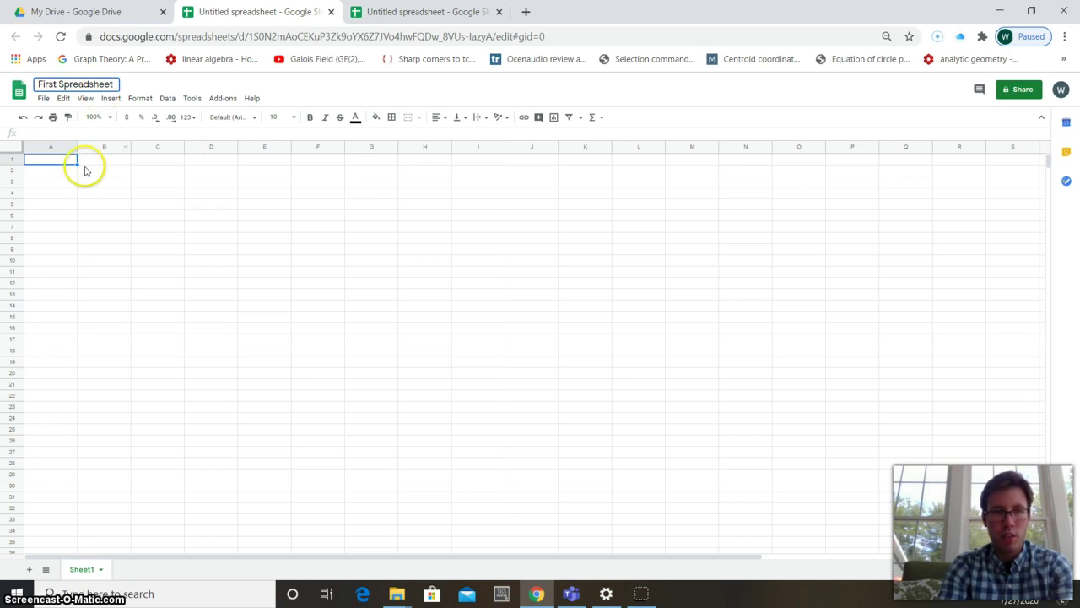
pyautogui.click(29, 157)
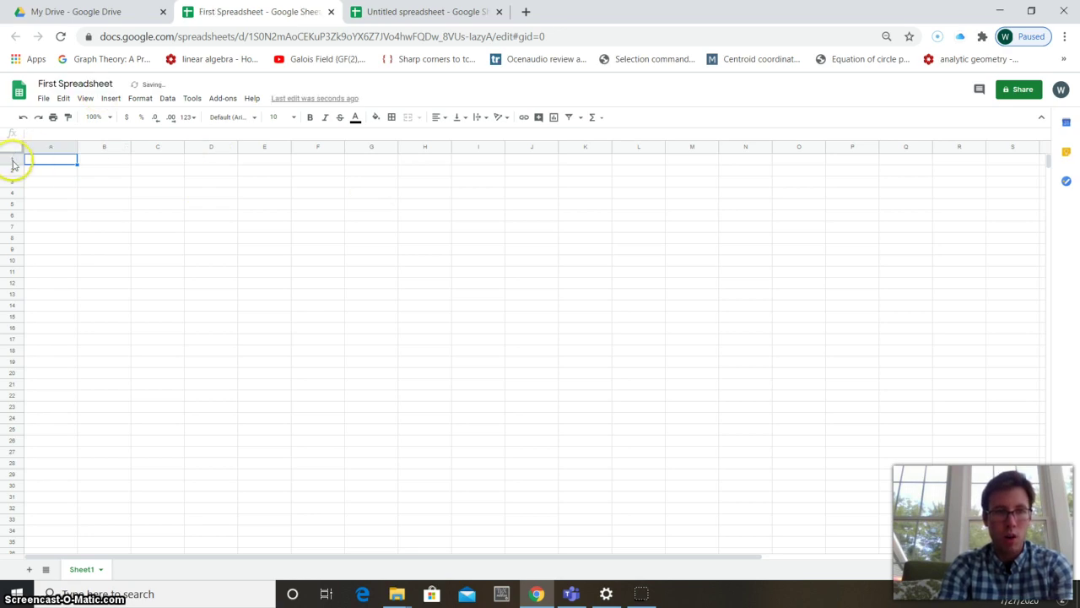
# Select rows 1 to 4 and columns A to E one at a time to examine the sheet's row and column layout
pyautogui.click(12, 159)
pyautogui.click(11, 169)
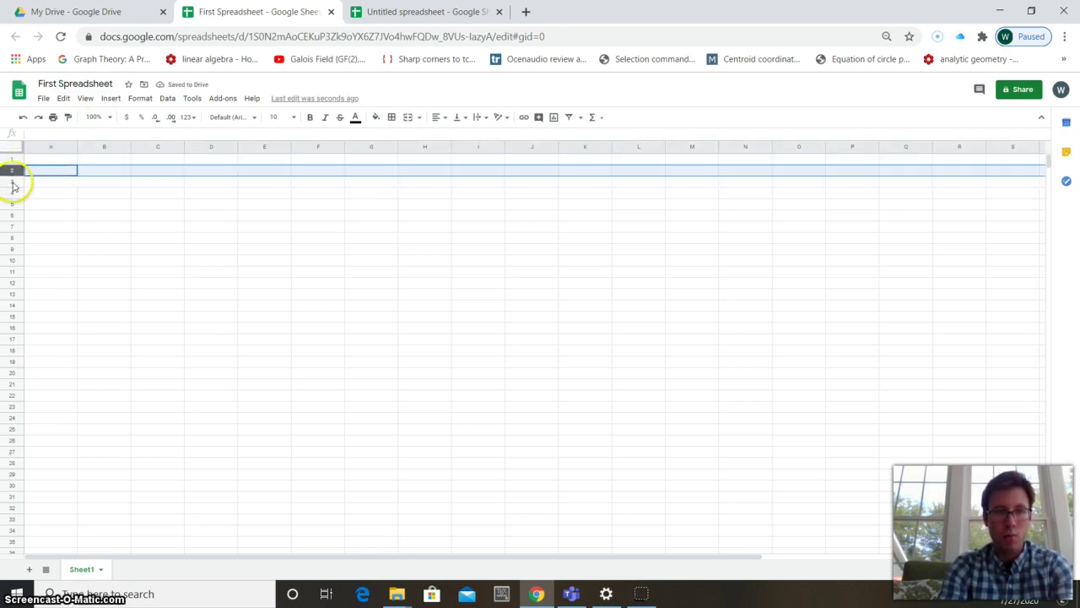
pyautogui.click(12, 182)
pyautogui.click(12, 192)
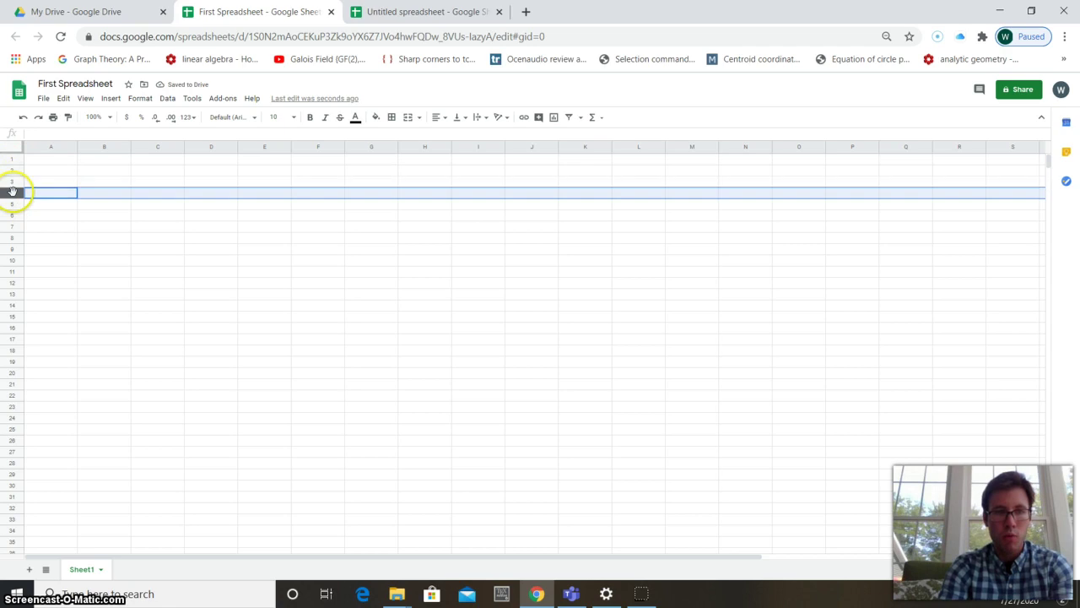
pyautogui.click(56, 147)
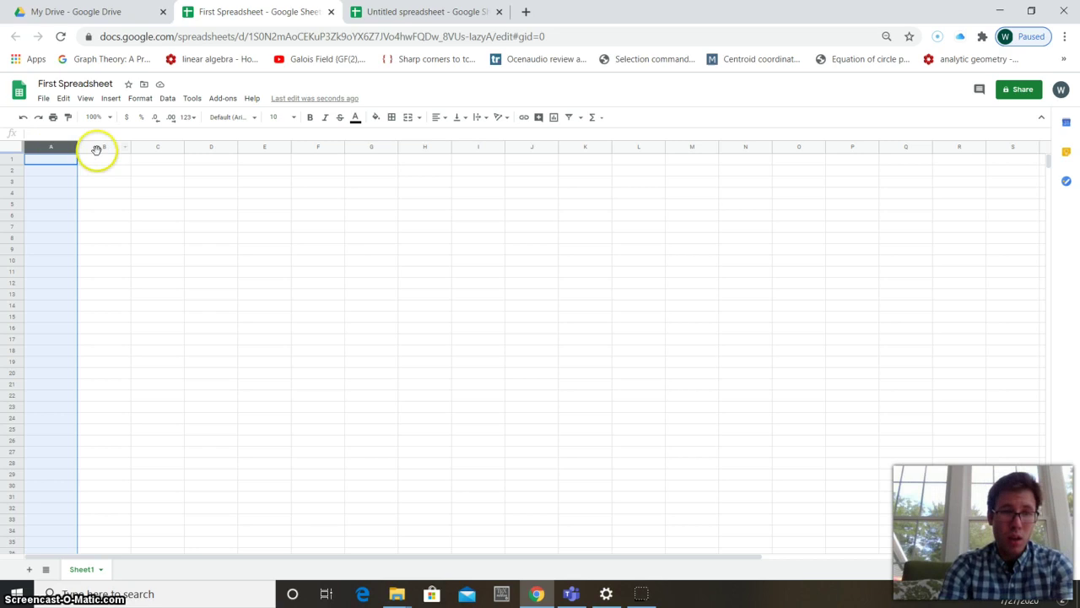
pyautogui.click(97, 149)
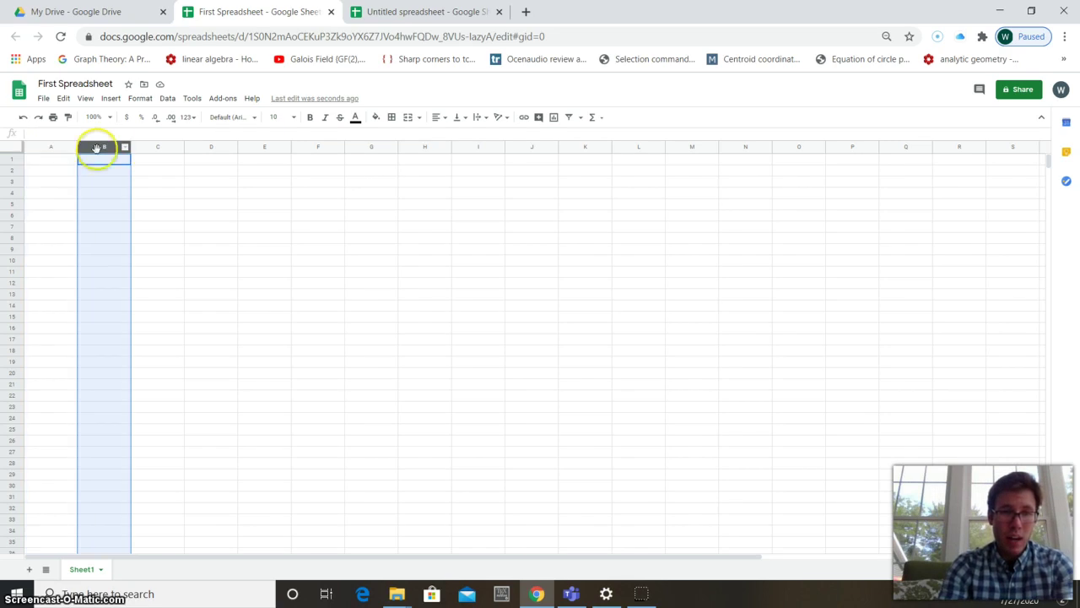
pyautogui.click(158, 148)
pyautogui.click(195, 150)
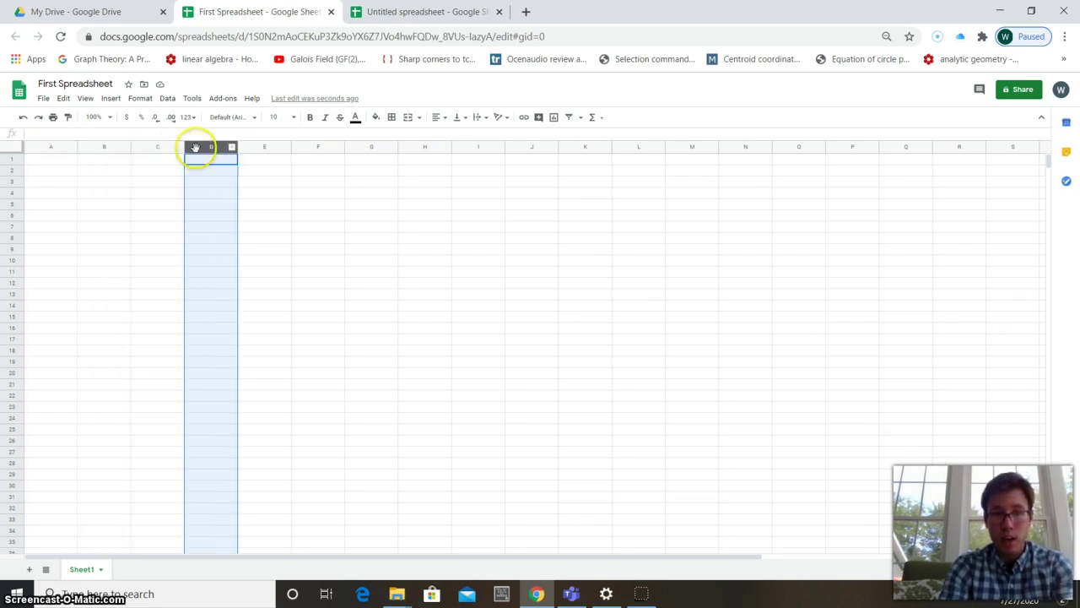
pyautogui.click(250, 149)
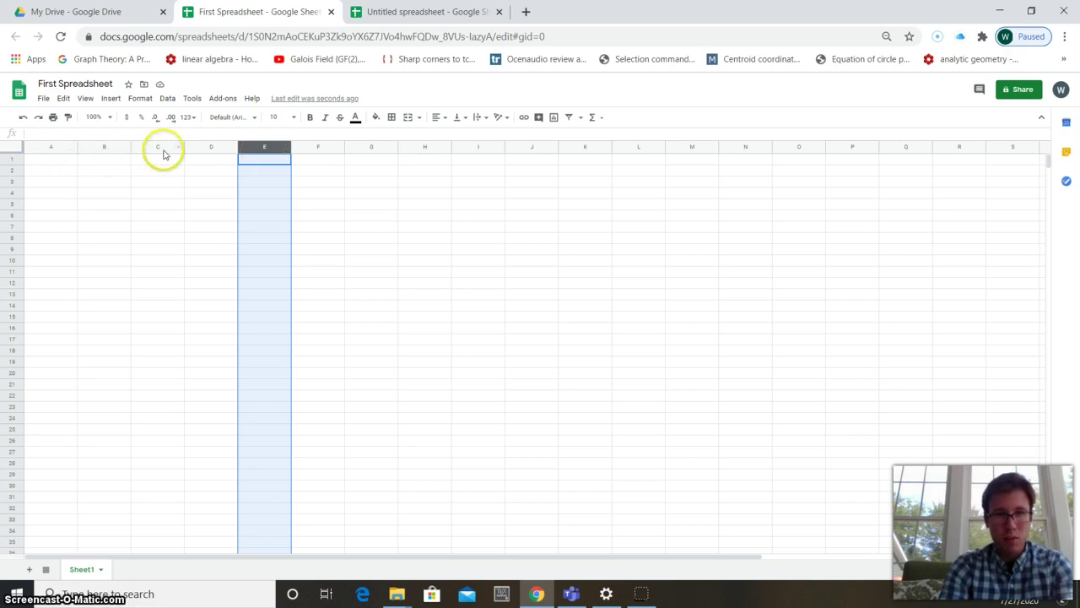
# Enter the heading "Independent Variable" in cell A1
pyautogui.click(64, 161)
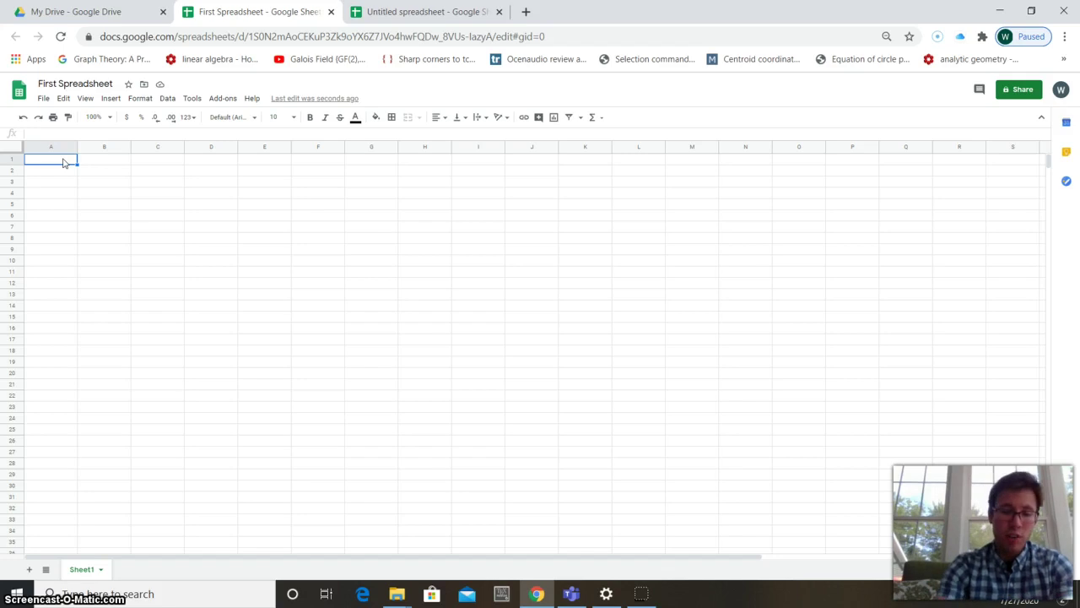
pyautogui.write('Indepe')
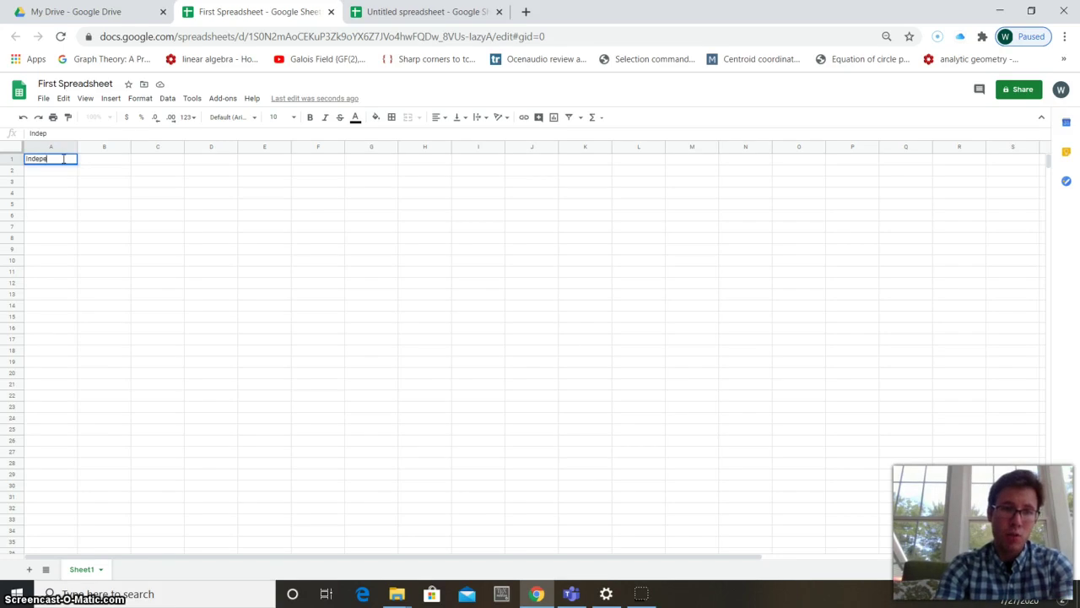
pyautogui.write('ndent Va')
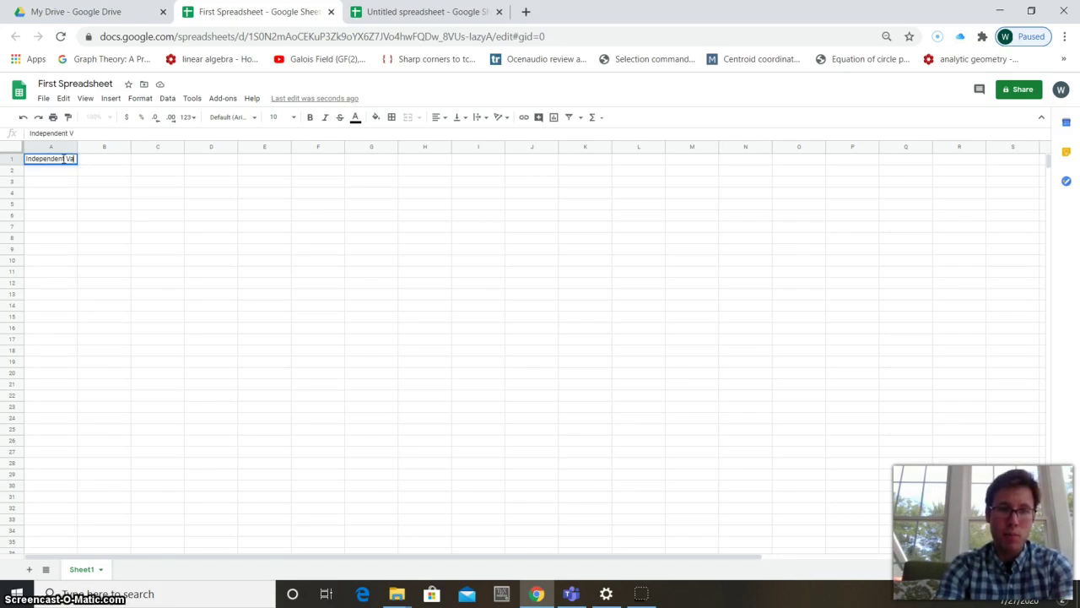
pyautogui.write('ria')
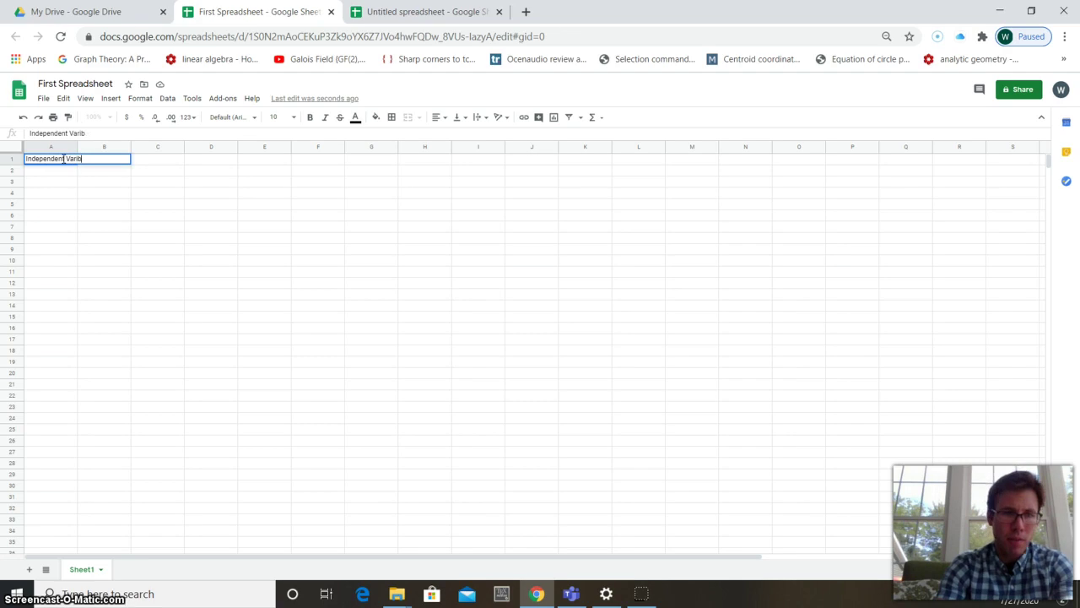
pyautogui.press('BackSpace')
pyautogui.press('BackSpace')
pyautogui.write('a')
pyautogui.click(90, 174)
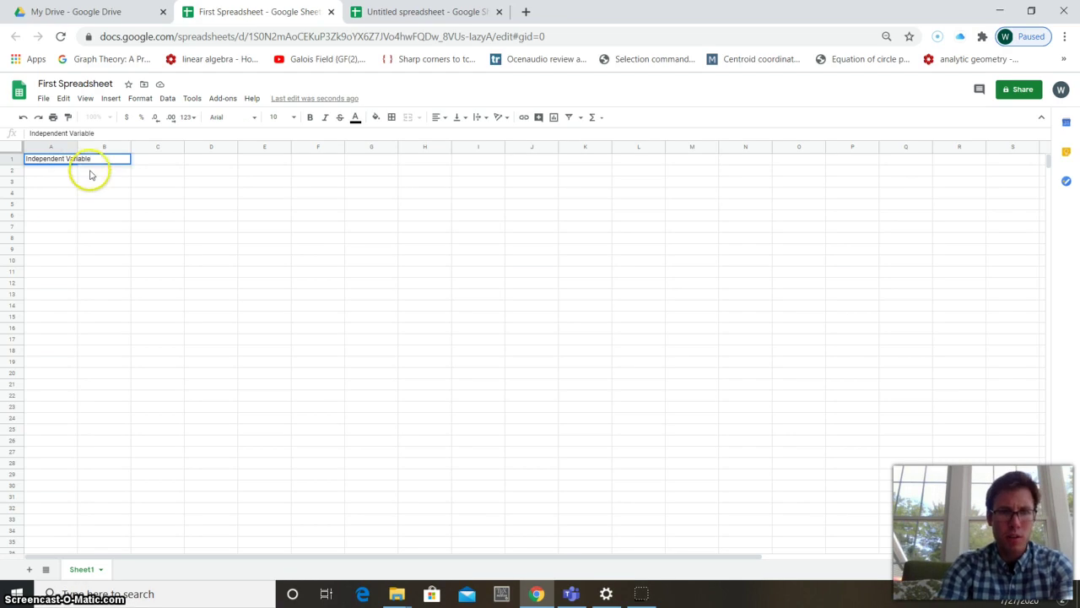
# Enter the heading "Dependent Variable" in cell B1
pyautogui.click(104, 159)
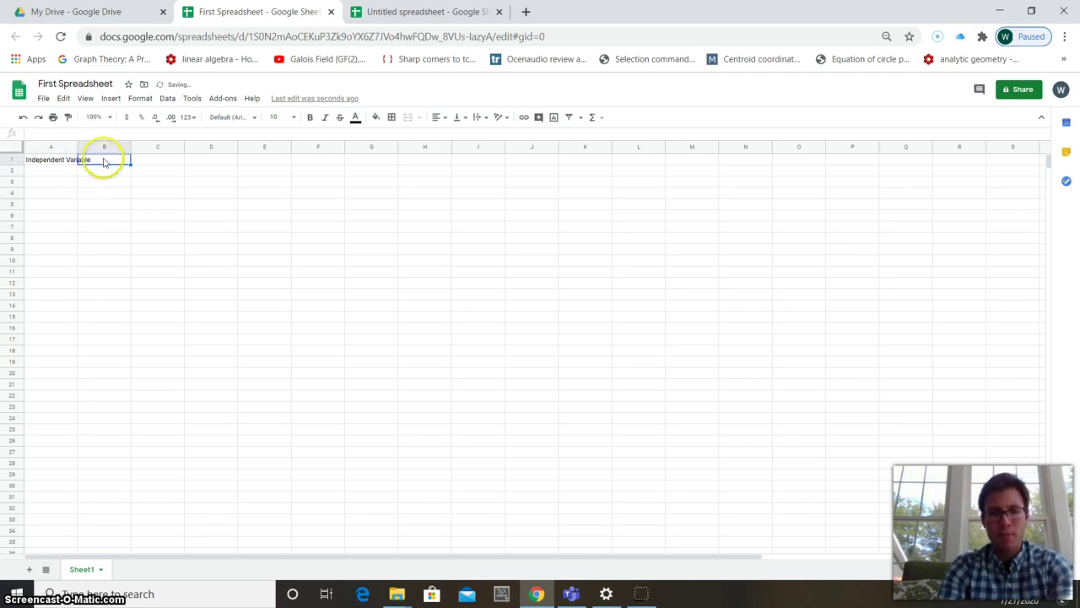
pyautogui.write('Dependent')
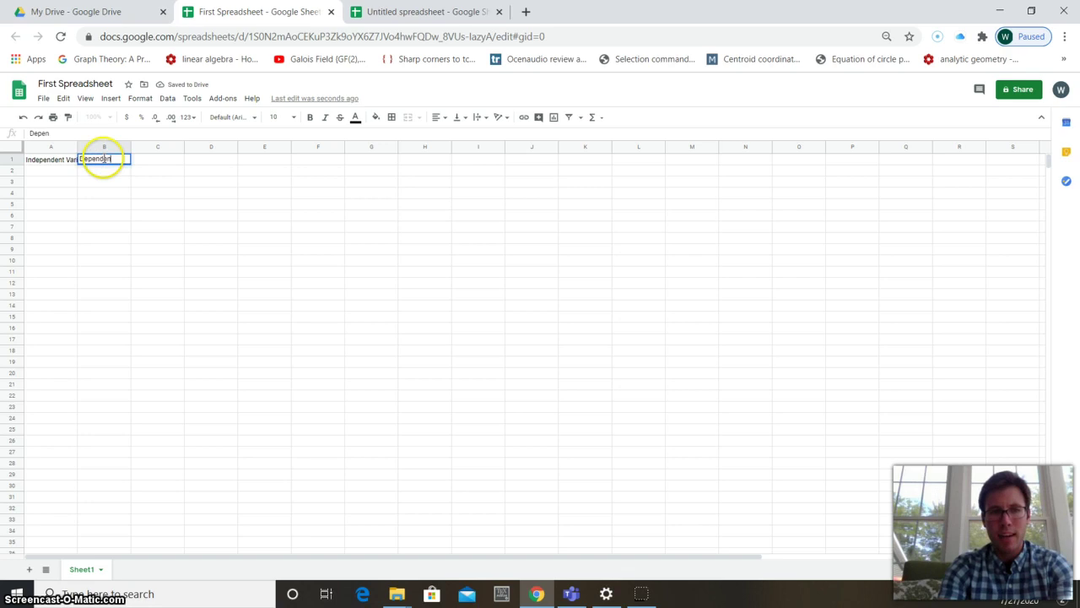
pyautogui.write(' Variab')
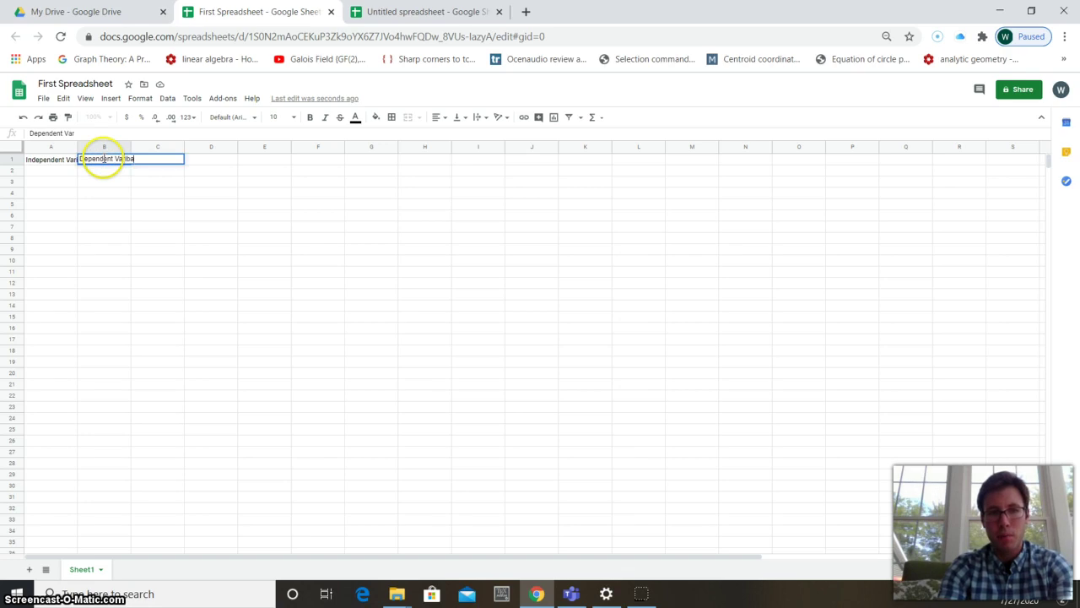
pyautogui.write('le')
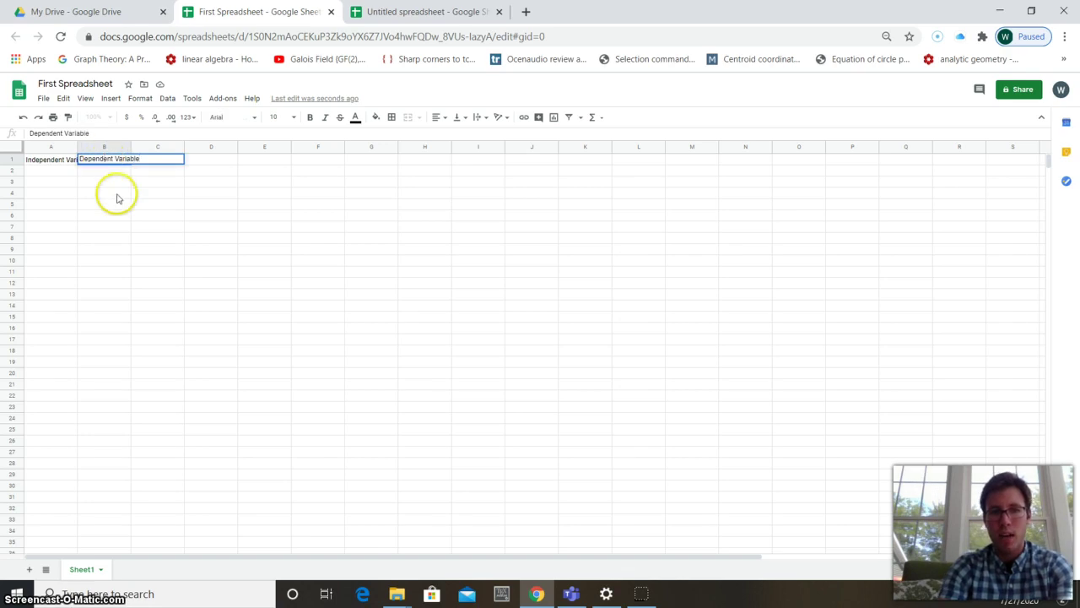
pyautogui.click(118, 174)
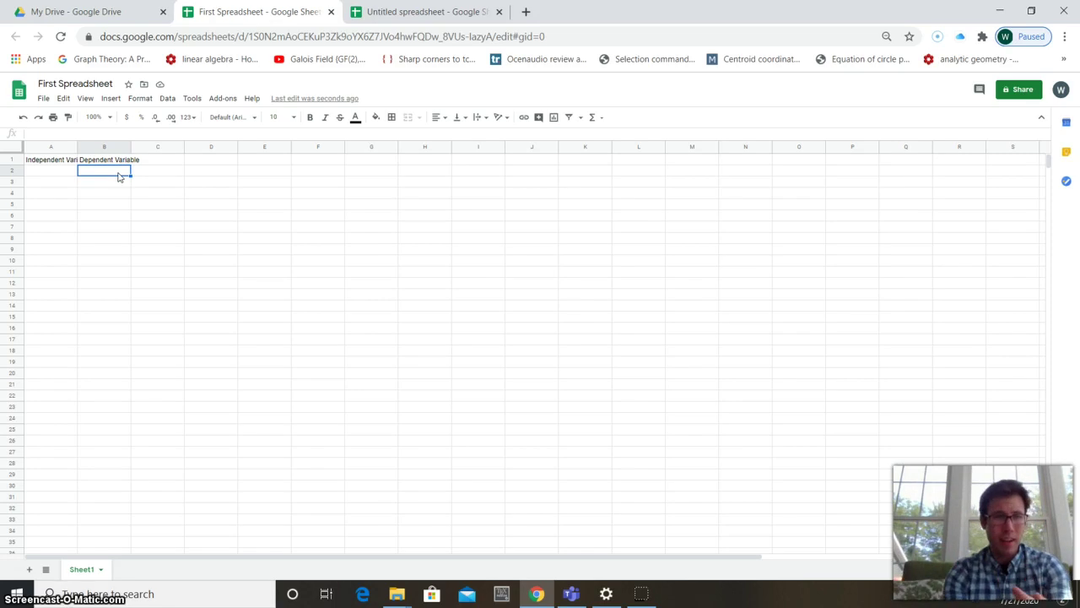
# Fill cells A2 to A7 under the Independent Variable heading with the numbers 1 to 6
pyautogui.click(54, 179)
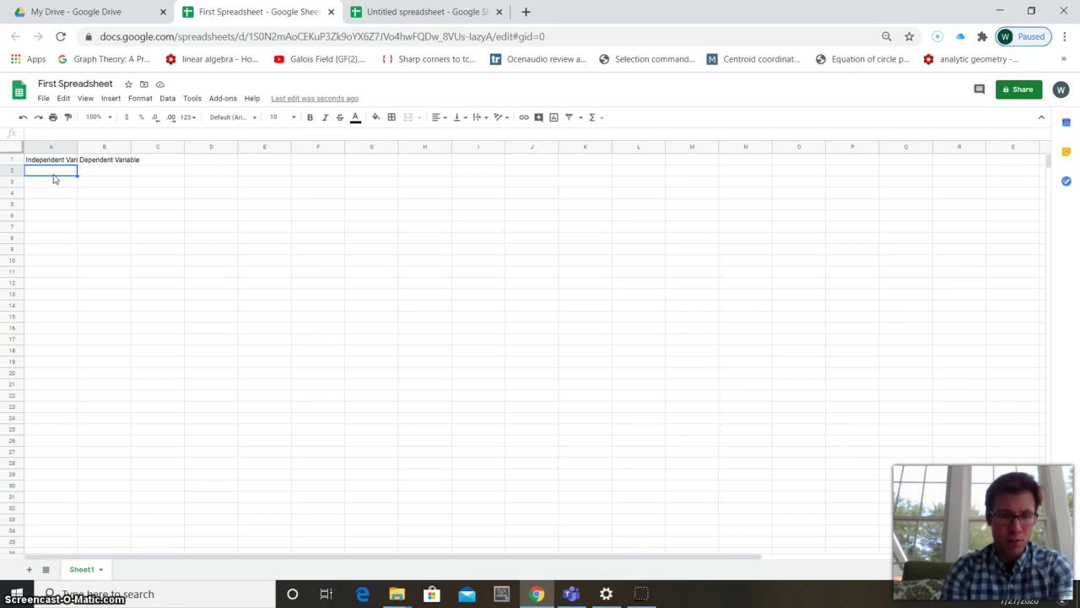
pyautogui.write('1')
pyautogui.press('Return')
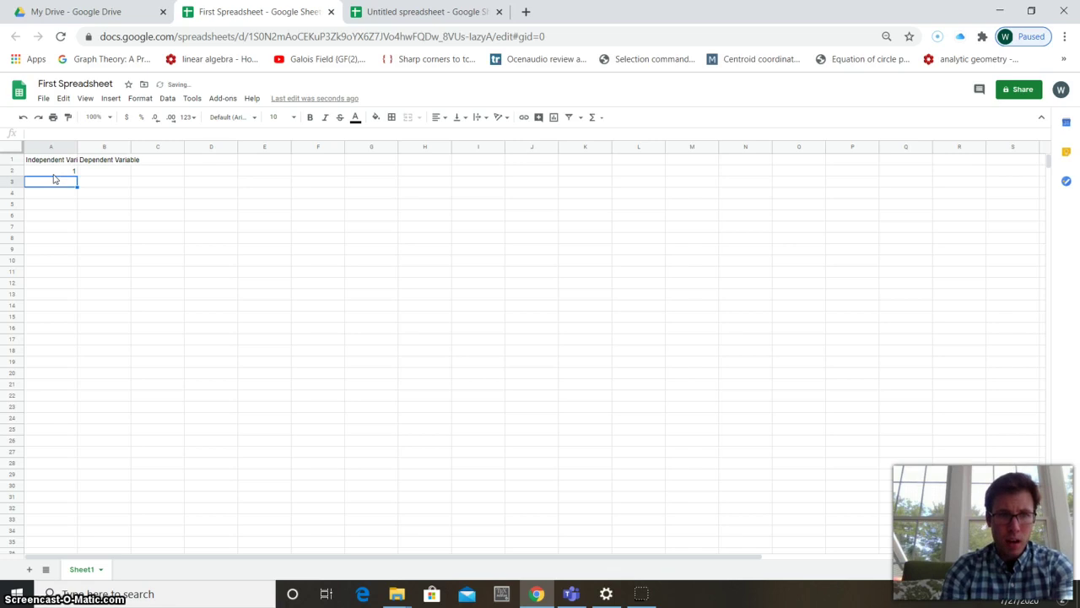
pyautogui.write('2')
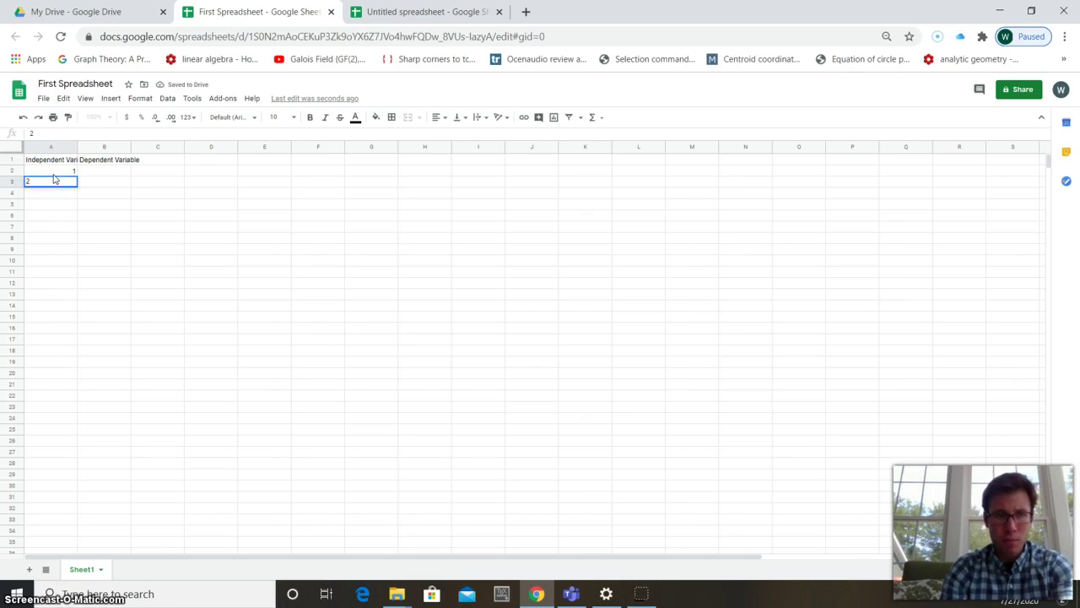
pyautogui.press('Return')
pyautogui.write('3')
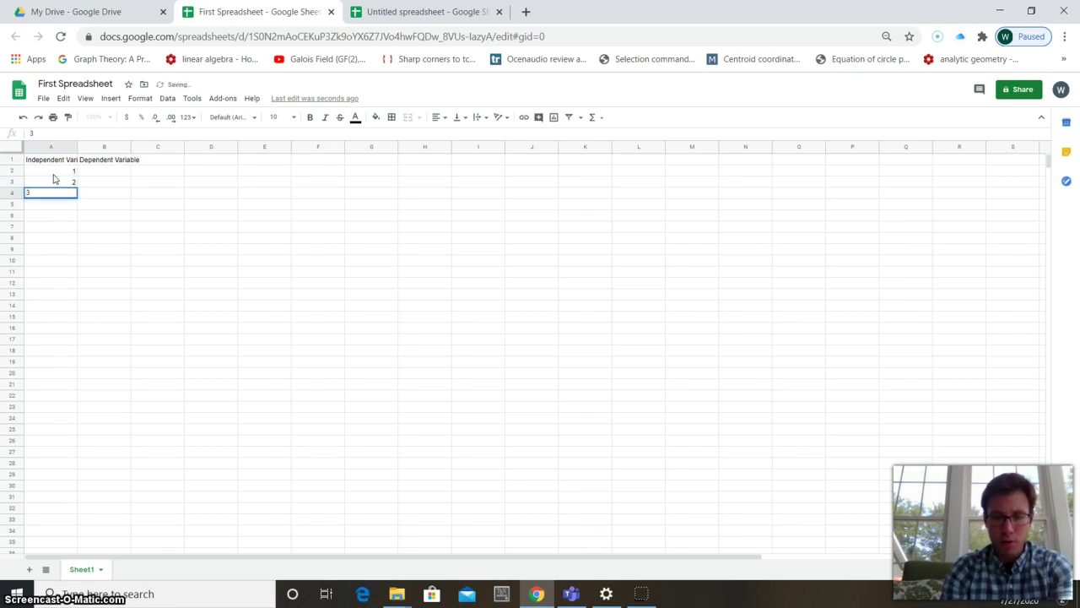
pyautogui.press('Return')
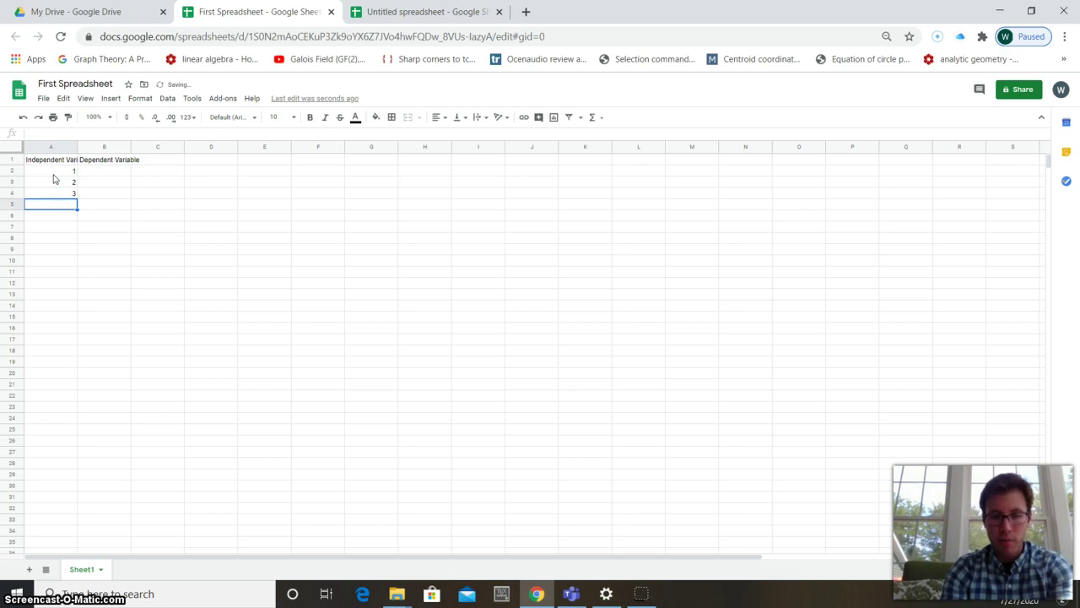
pyautogui.write('4')
pyautogui.press('Return')
pyautogui.write('5')
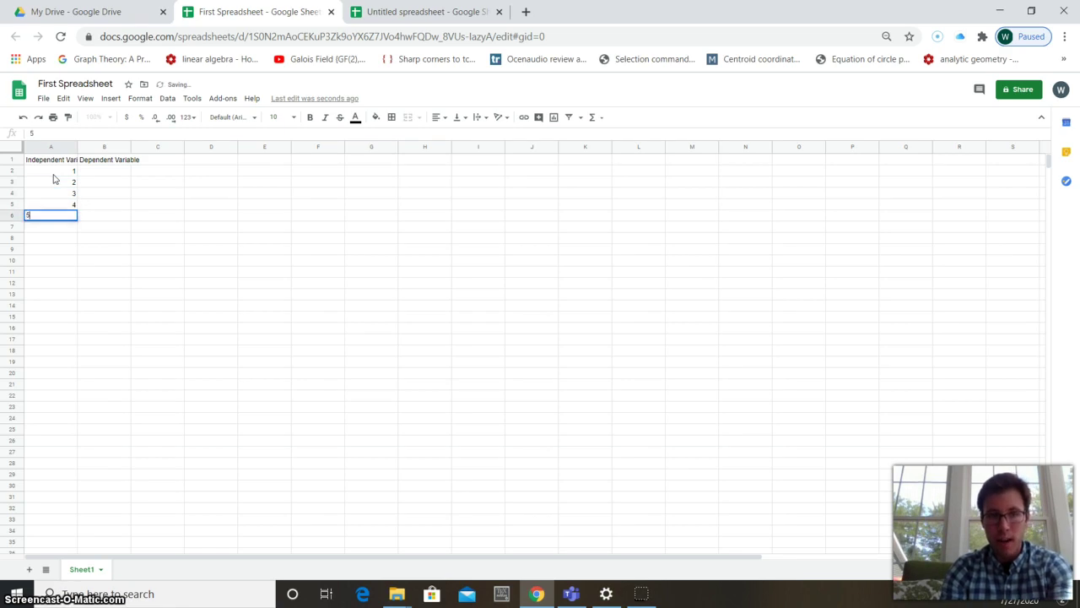
pyautogui.press('Return')
pyautogui.write('6')
pyautogui.click(97, 197)
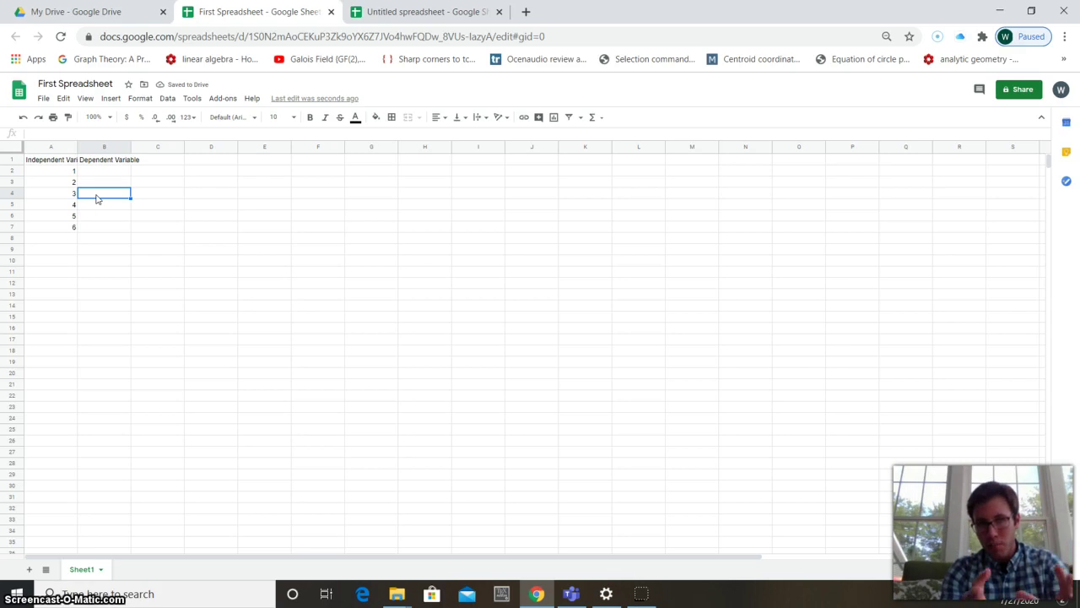
pyautogui.click(49, 169)
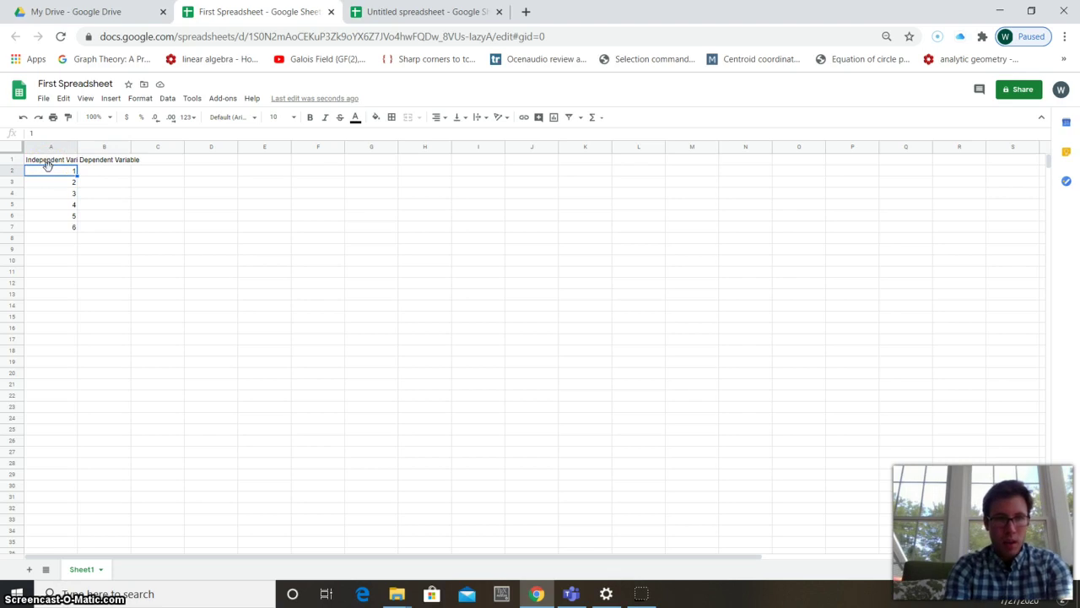
# Set the sheet zoom to 150% and extend the number series in A2:A7 down to cell A27, continuing it to 26
pyautogui.click(72, 171)
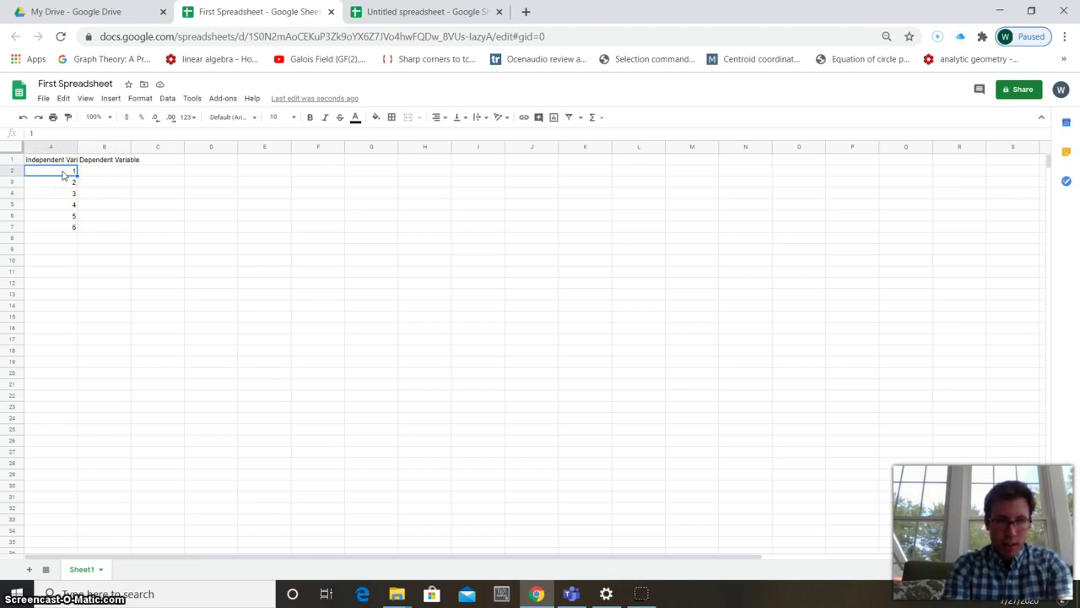
pyautogui.moveTo(62, 175); pyautogui.dragTo(64, 228)
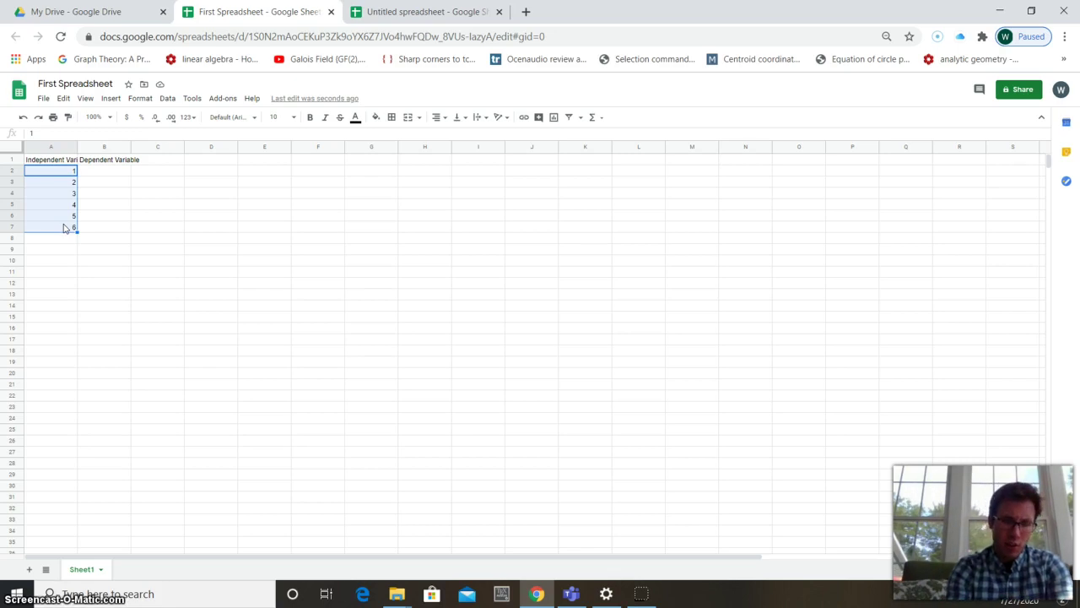
pyautogui.click(110, 120)
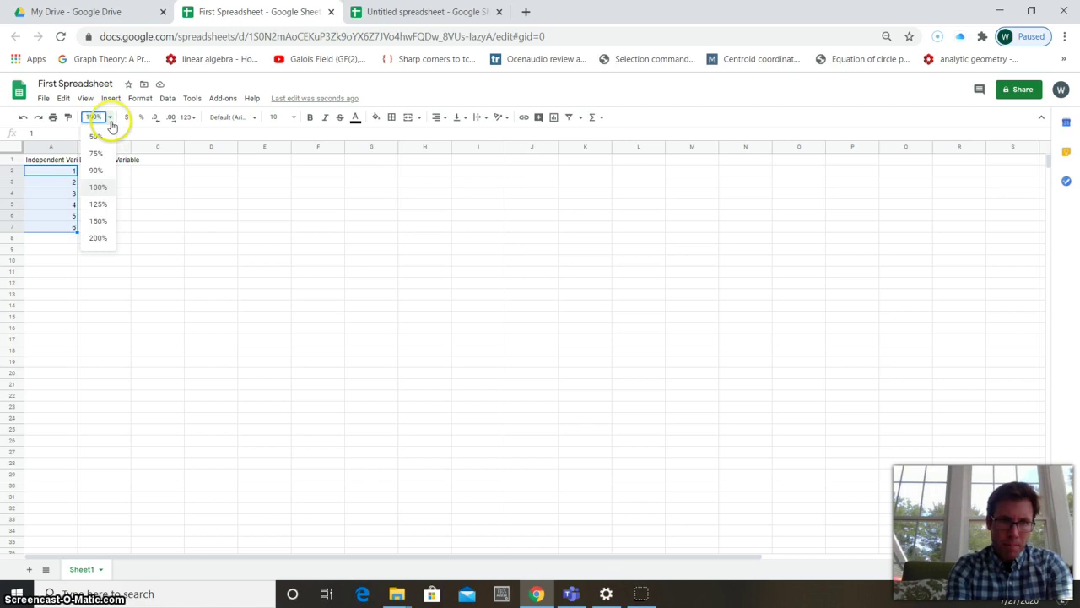
pyautogui.click(105, 220)
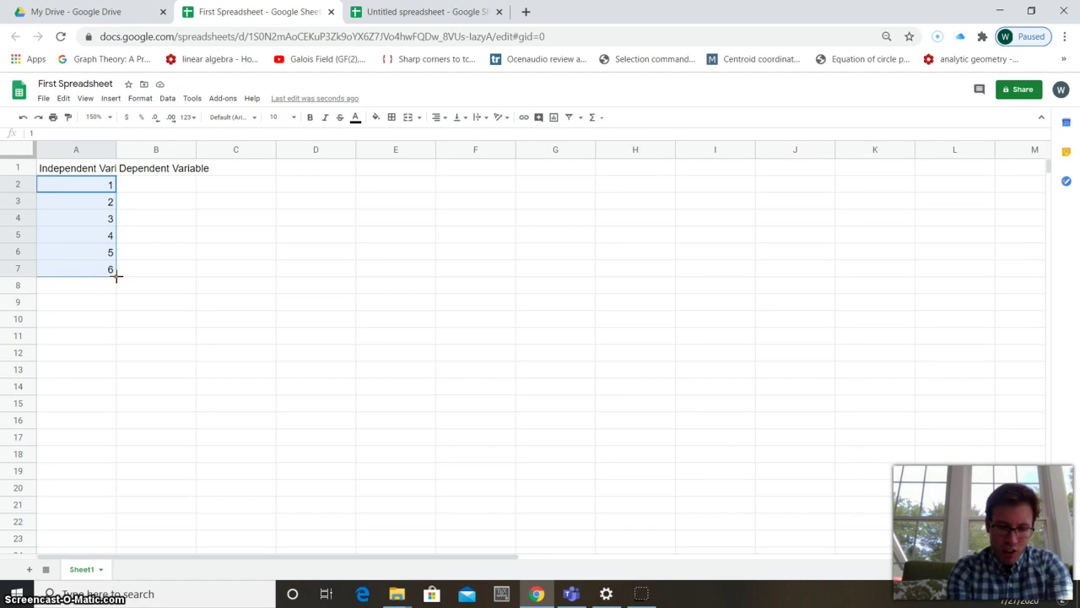
pyautogui.moveTo(116, 276); pyautogui.dragTo(115, 479)
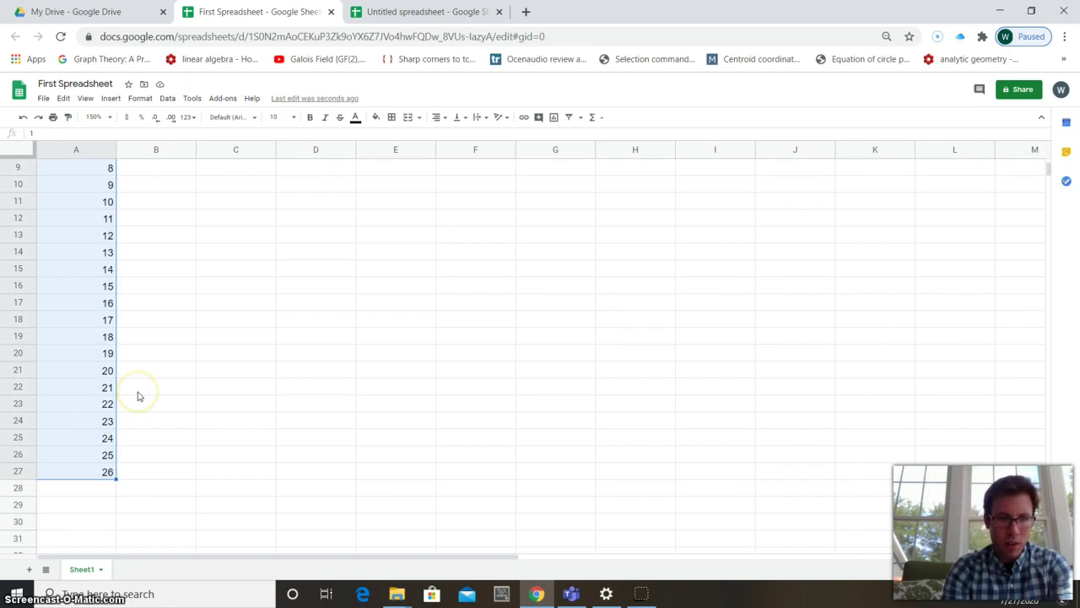
pyautogui.scroll(1, 139, 396)
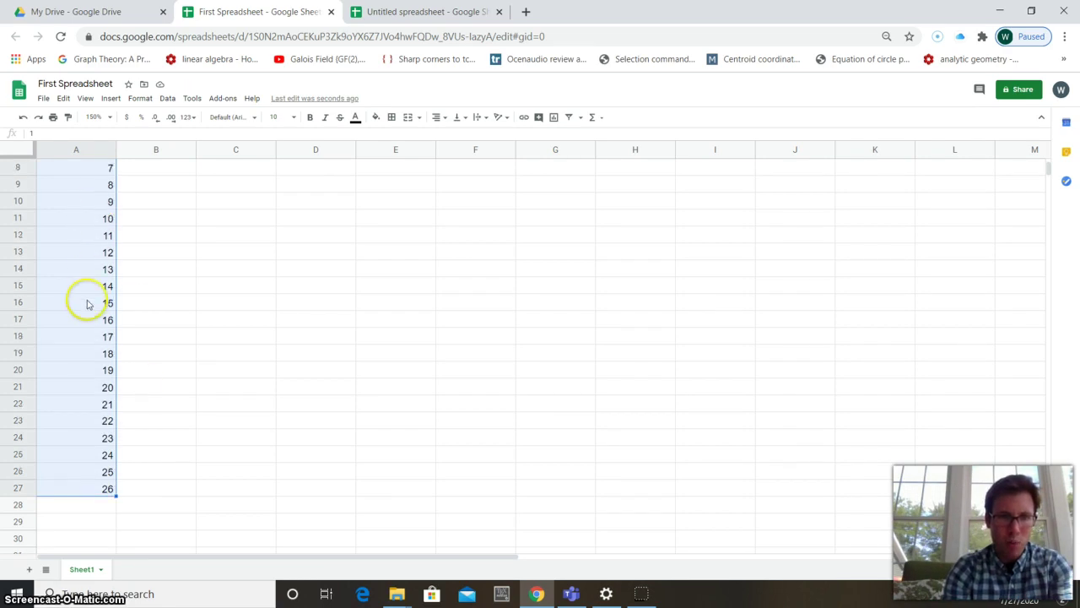
pyautogui.scroll(4, 169, 276)
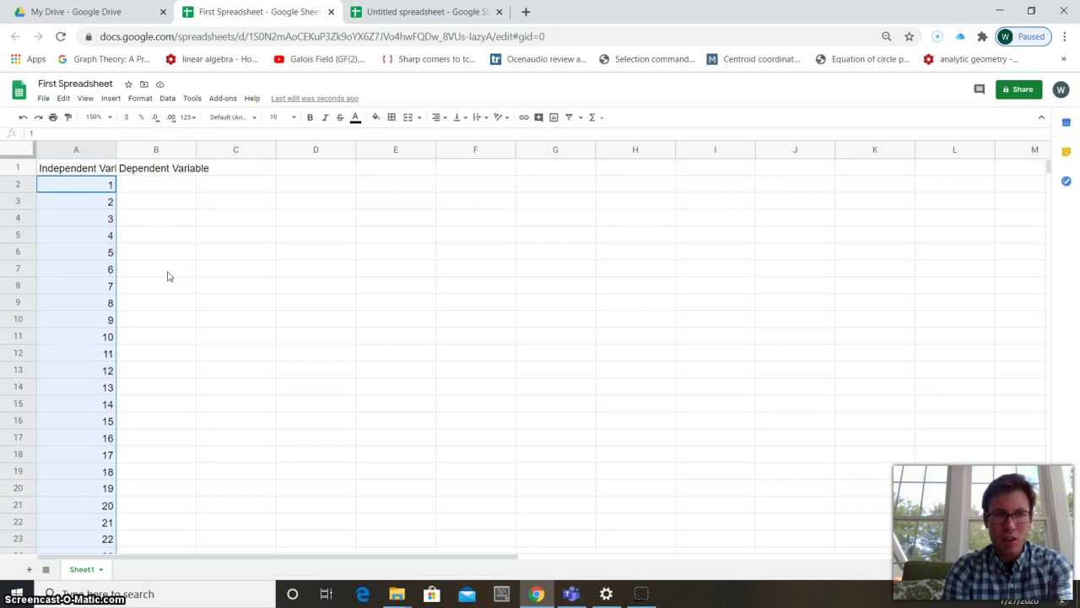
pyautogui.click(160, 183)
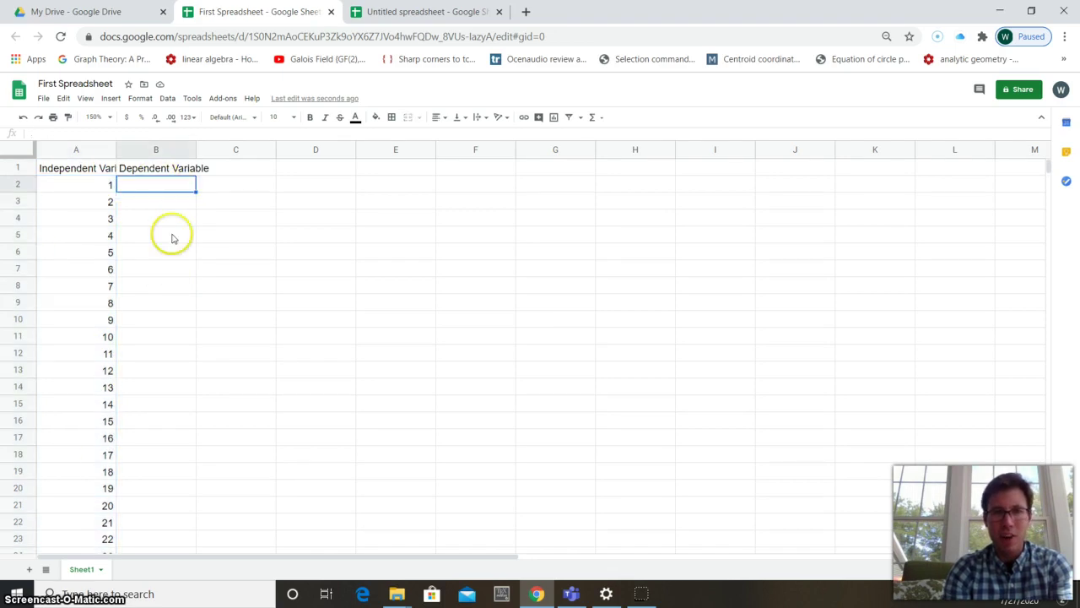
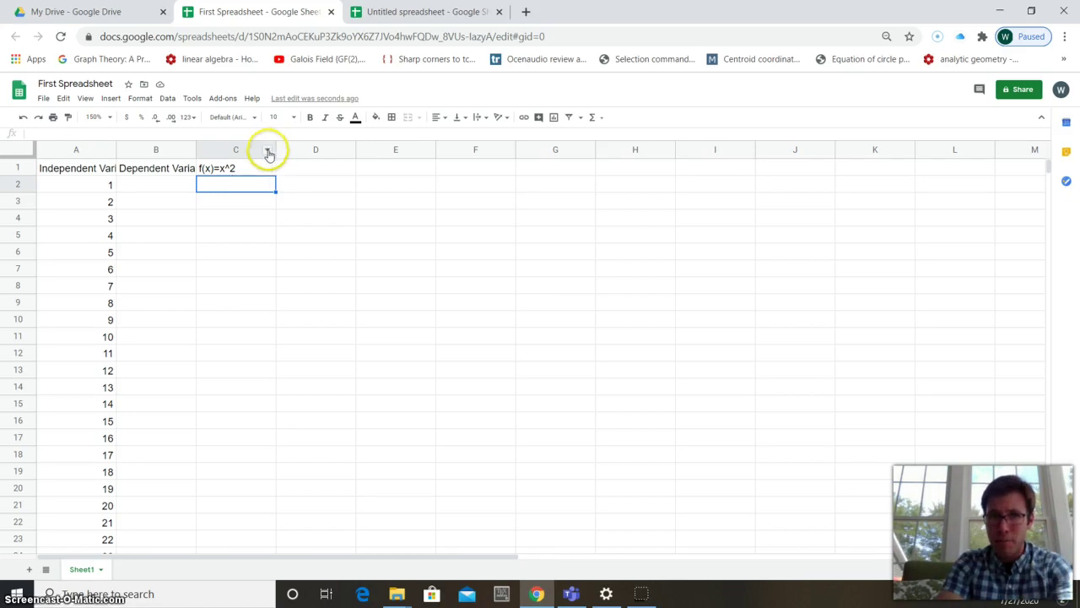
# Delete and re-enter the exponent caret in the f(x)=x^2 heading in cell C1
pyautogui.doubleClick(233, 167)
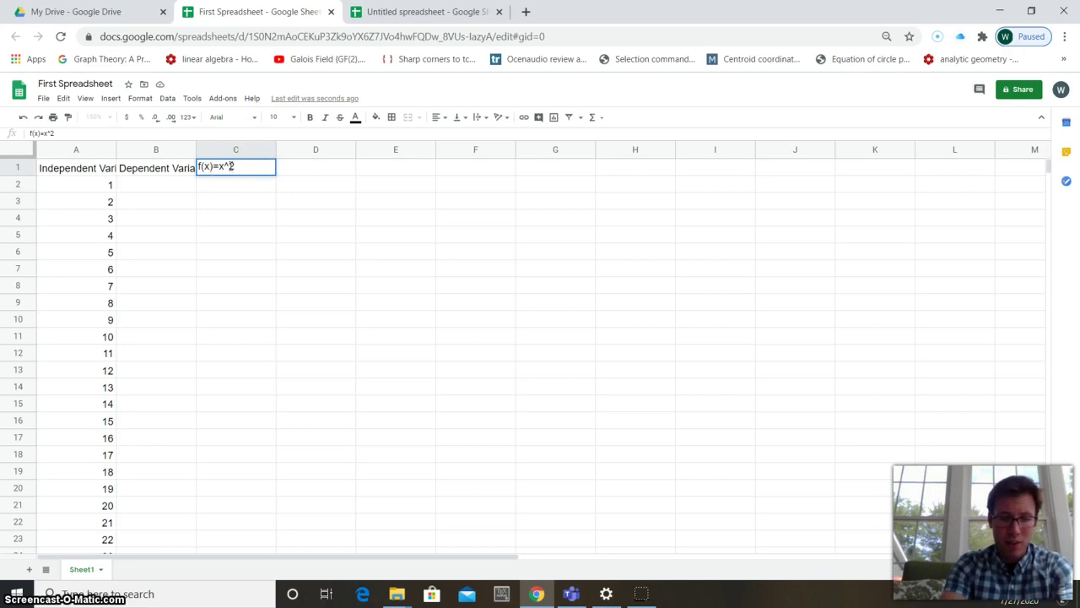
pyautogui.press('Left')
pyautogui.press('BackSpace')
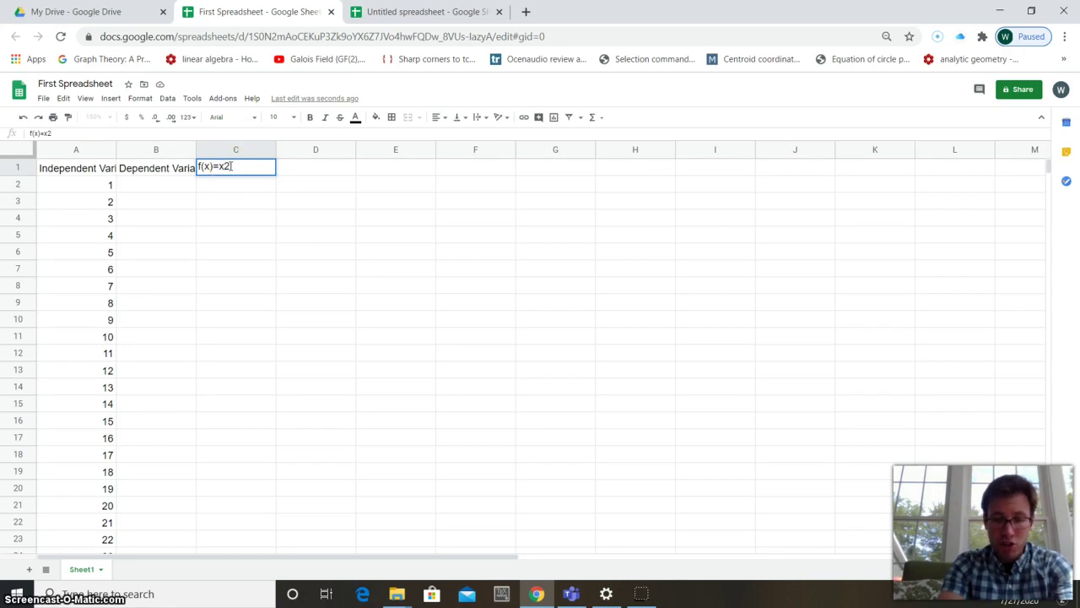
pyautogui.write('^')
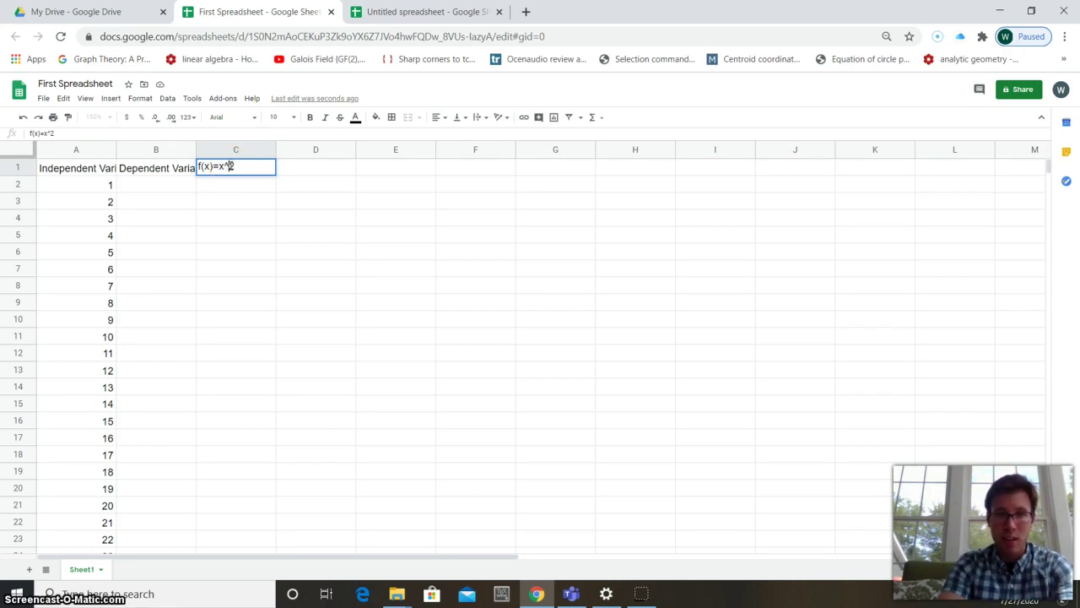
# Enter the worked evaluation f(1)=1^2=1*1=1 in cell C2 below the function heading
pyautogui.click(241, 189)
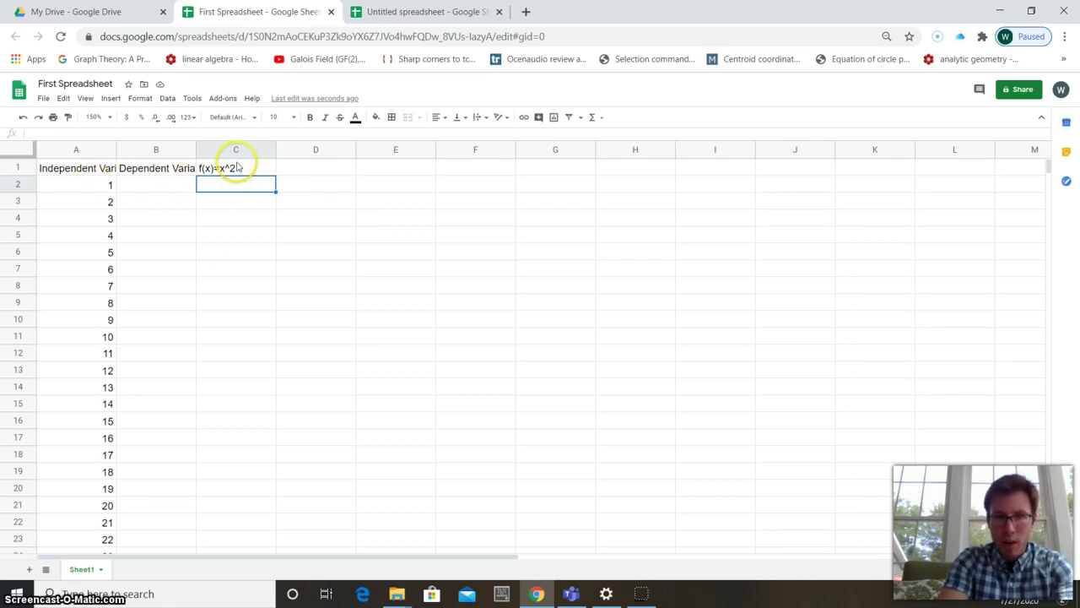
pyautogui.write('f')
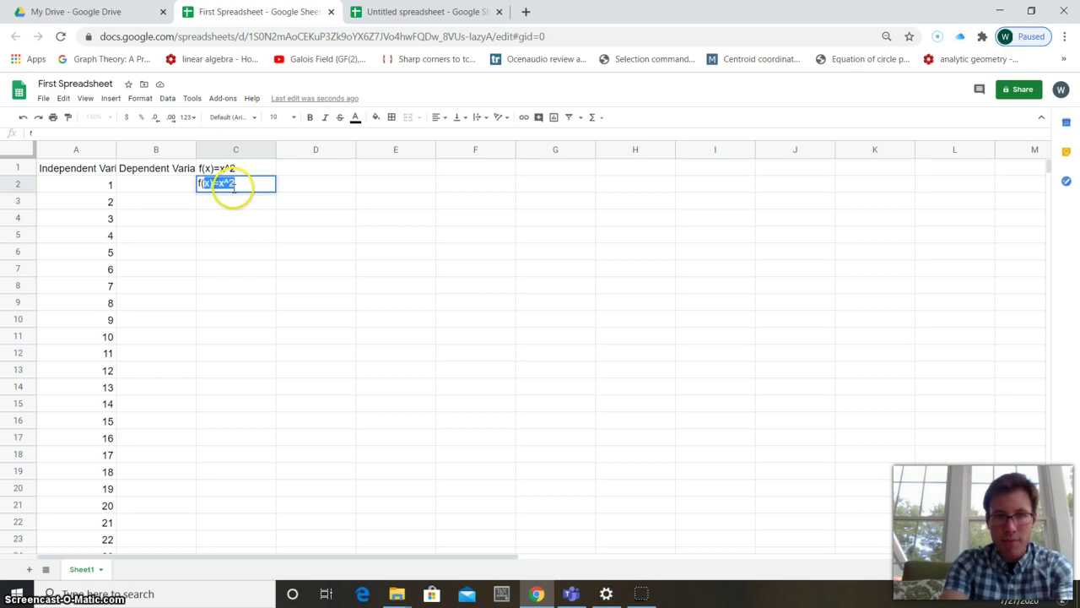
pyautogui.write('(1)=')
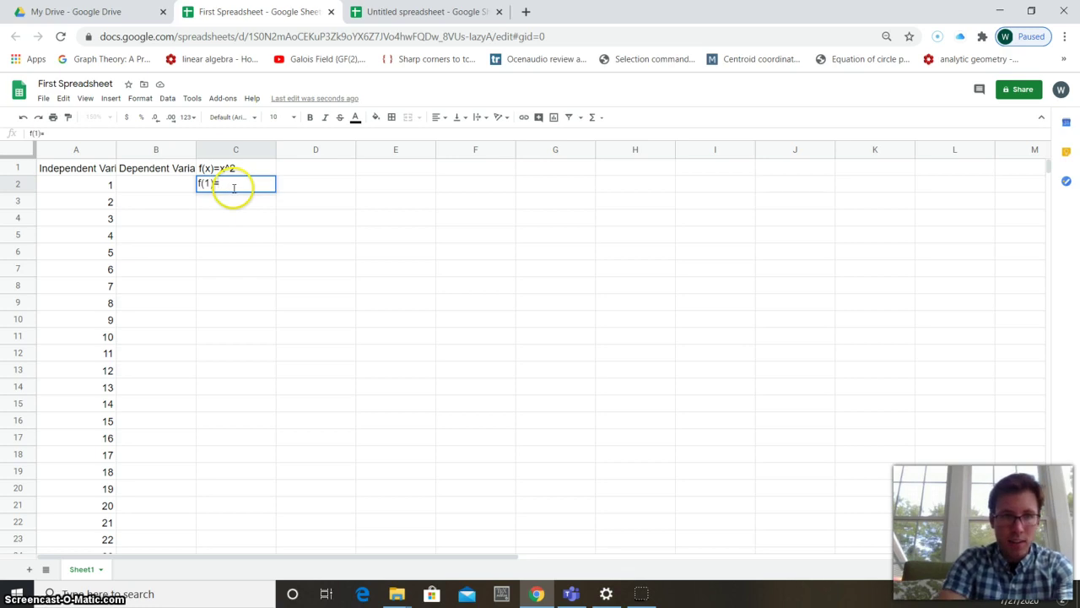
pyautogui.write('1')
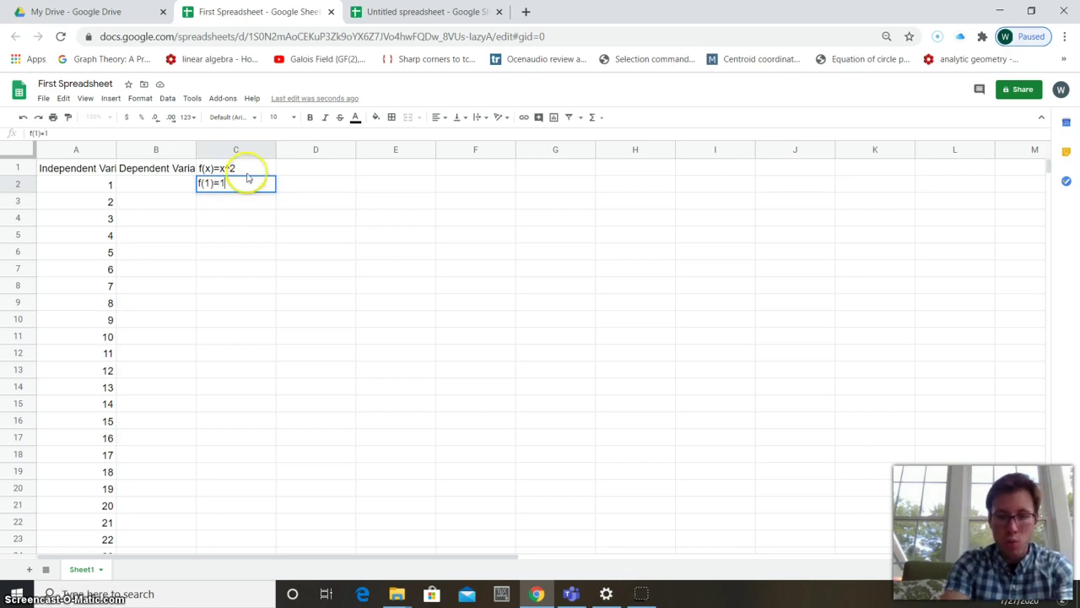
pyautogui.write('^2=')
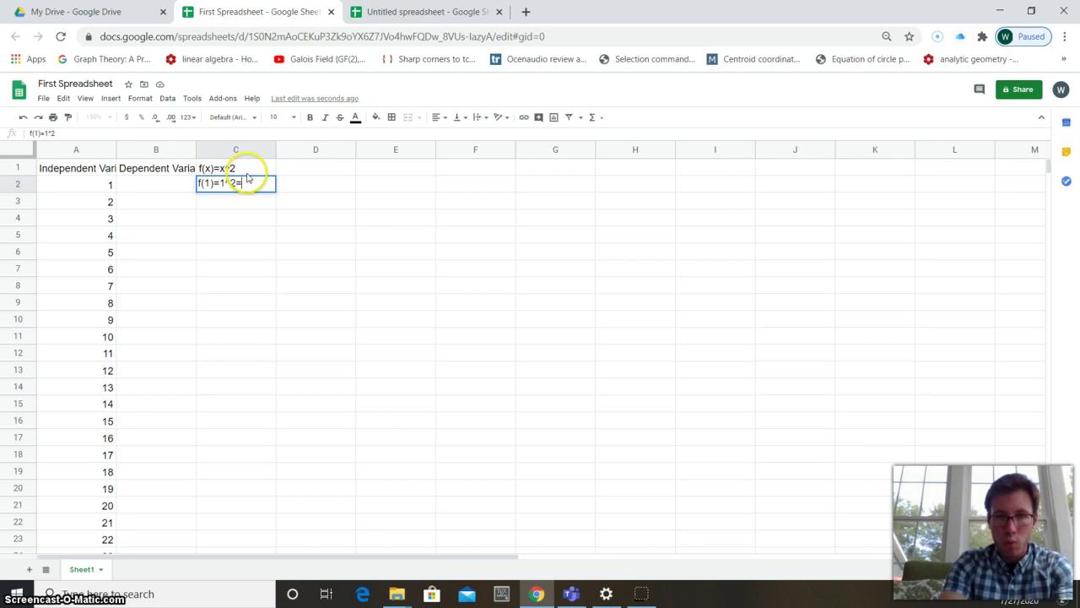
pyautogui.write('1')
pyautogui.click(247, 178)
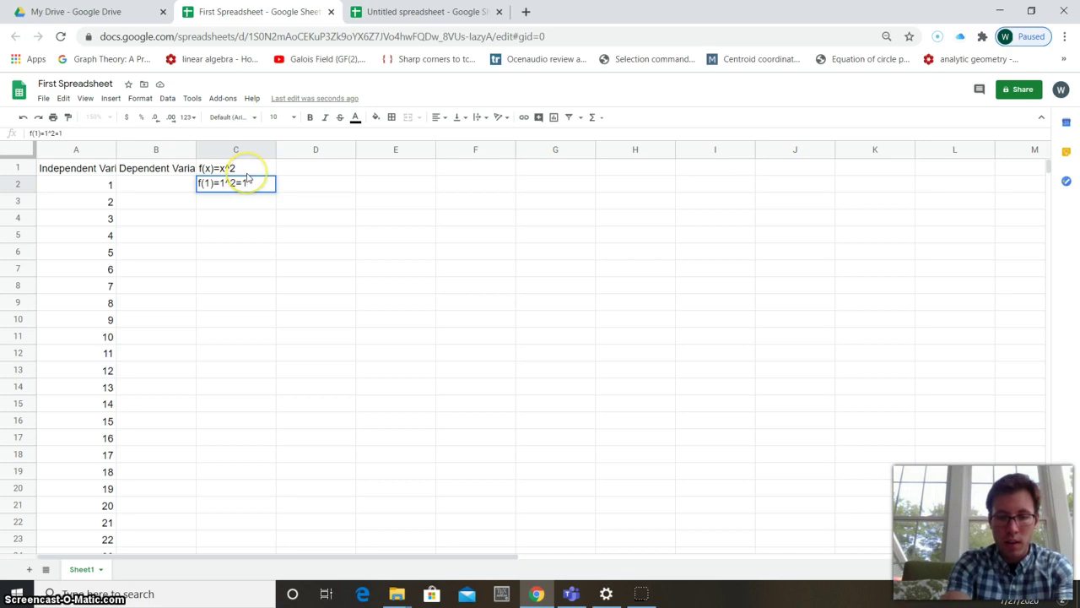
pyautogui.write('*1')
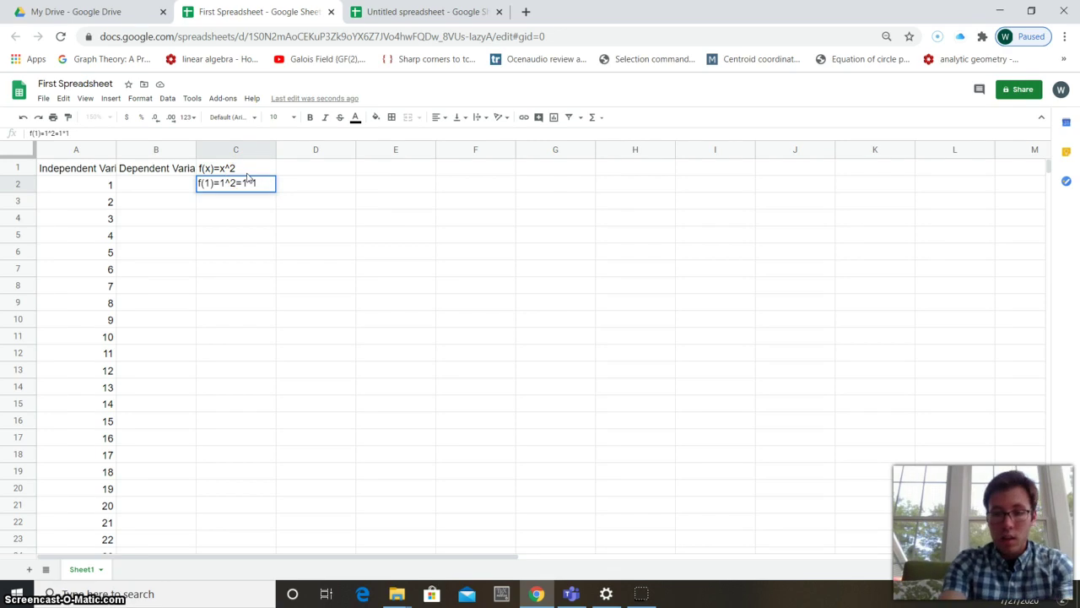
pyautogui.write('=1')
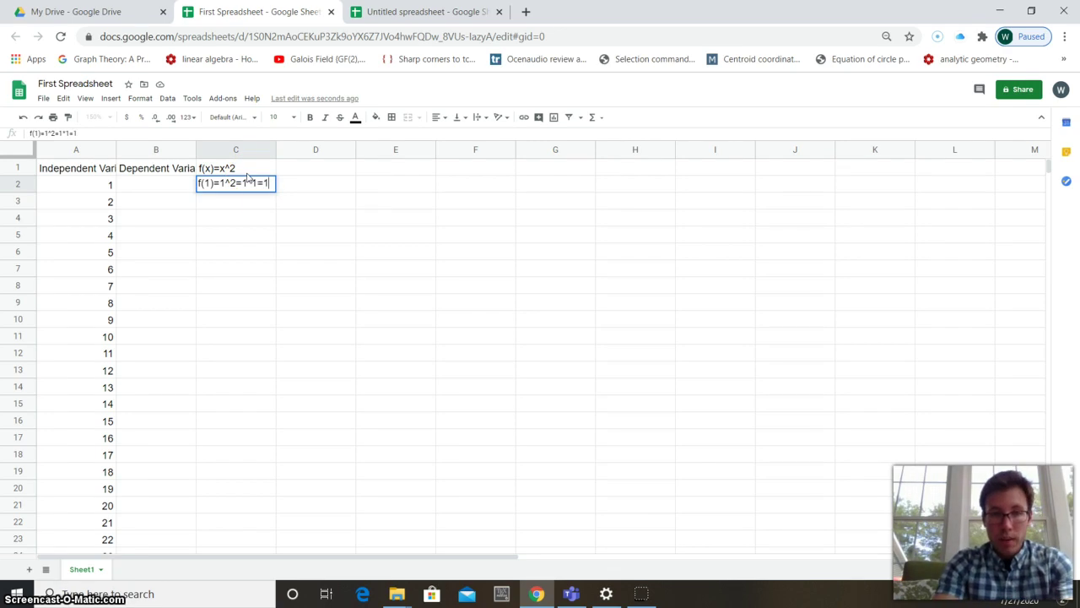
# Enter the worked evaluation f(2)=2^2=2*2=4 in cell C3
pyautogui.click(262, 203)
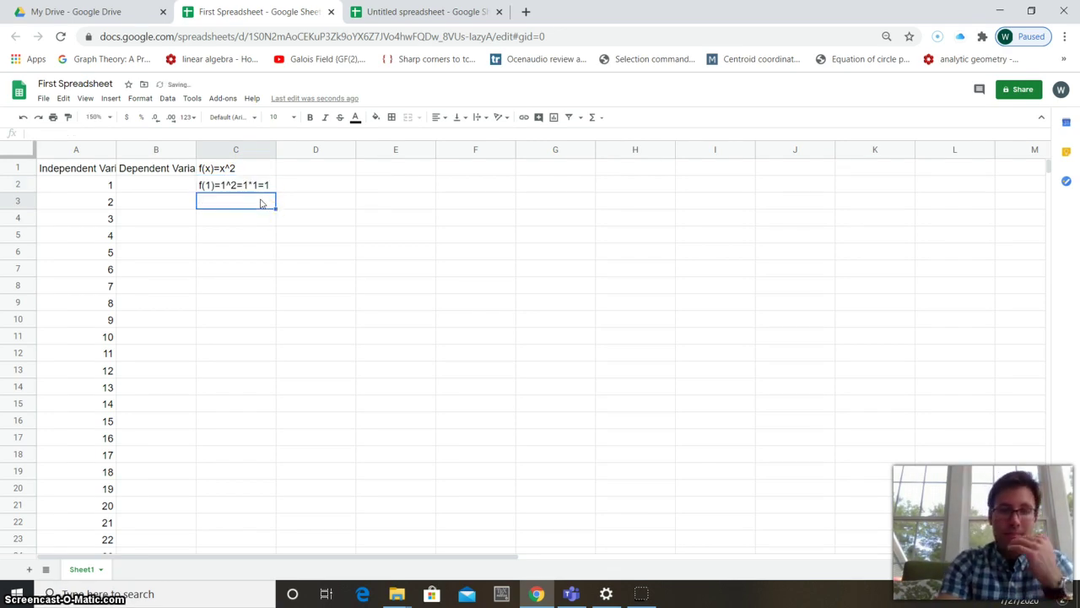
pyautogui.write('f(')
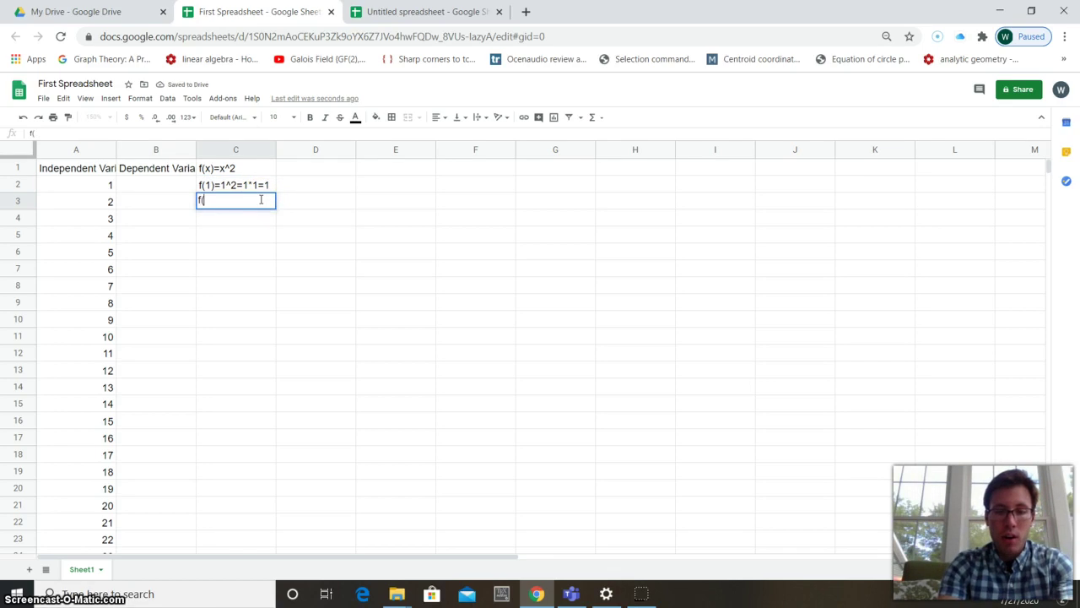
pyautogui.write('2)')
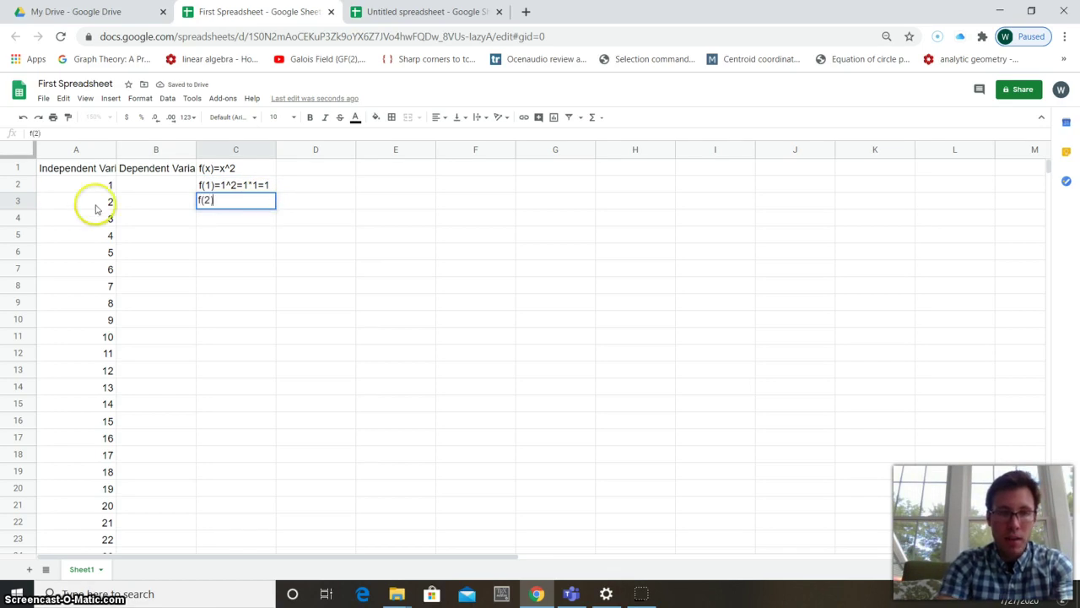
pyautogui.write('=2')
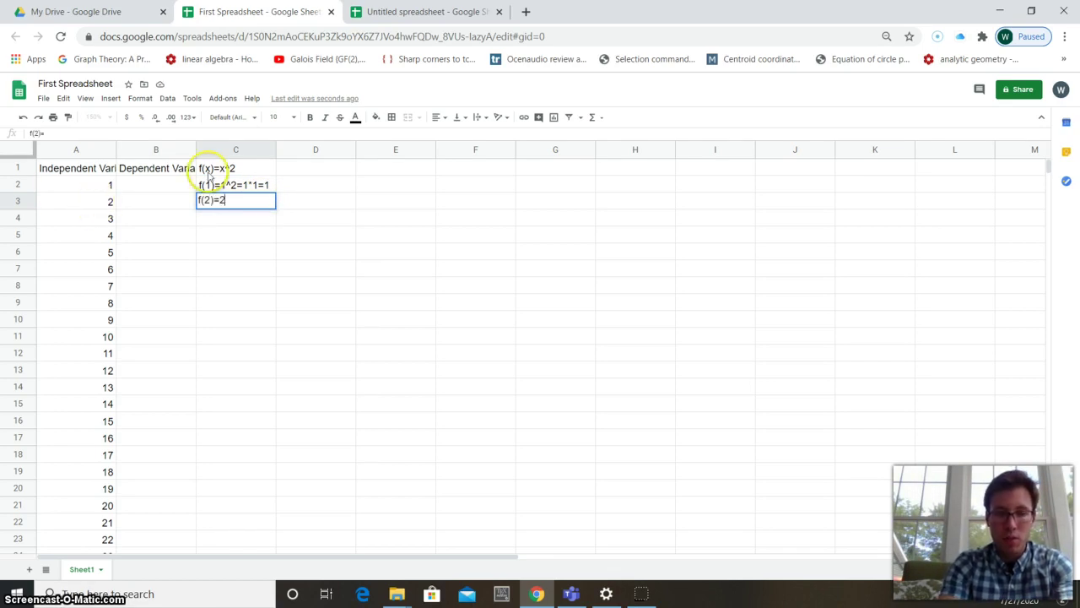
pyautogui.write('^2=2')
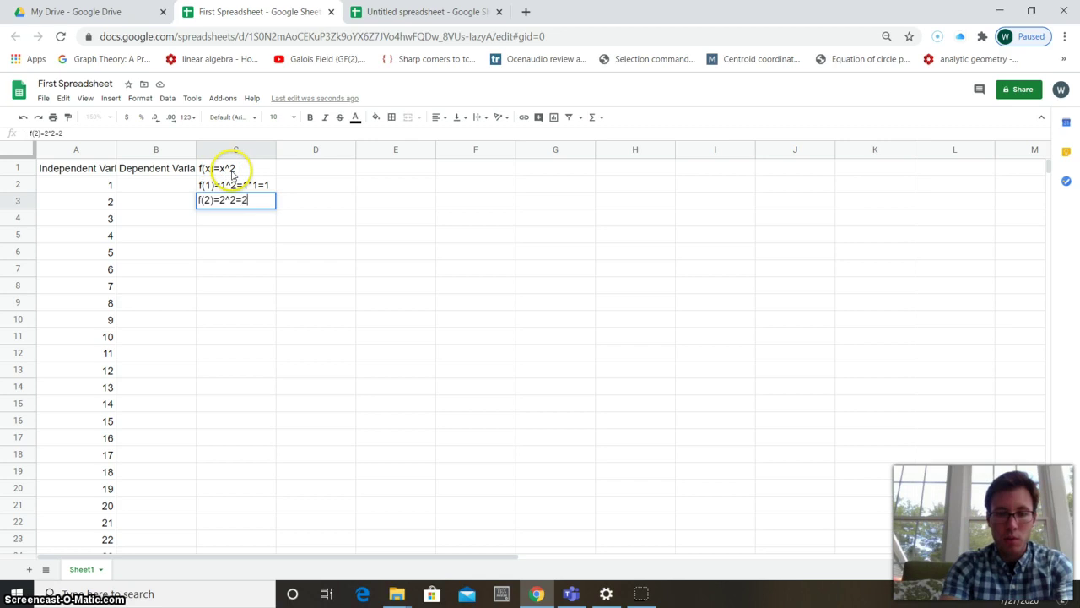
pyautogui.write('*2')
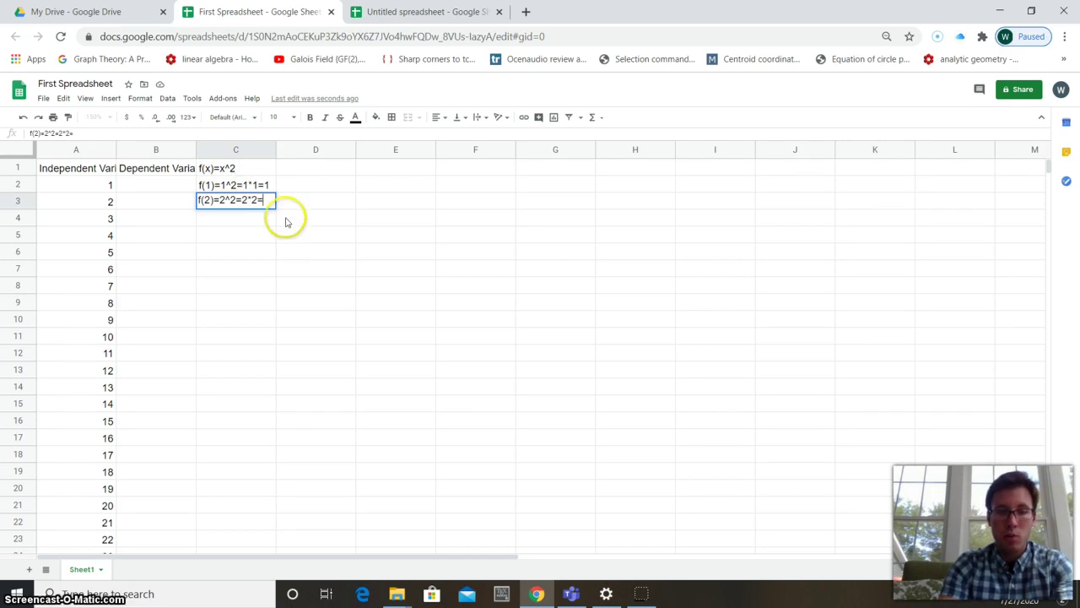
pyautogui.write('=4')
# Enter the worked evaluation f(3)=3^2=3*3=9 in cell C4
pyautogui.click(216, 217)
pyautogui.write('f')
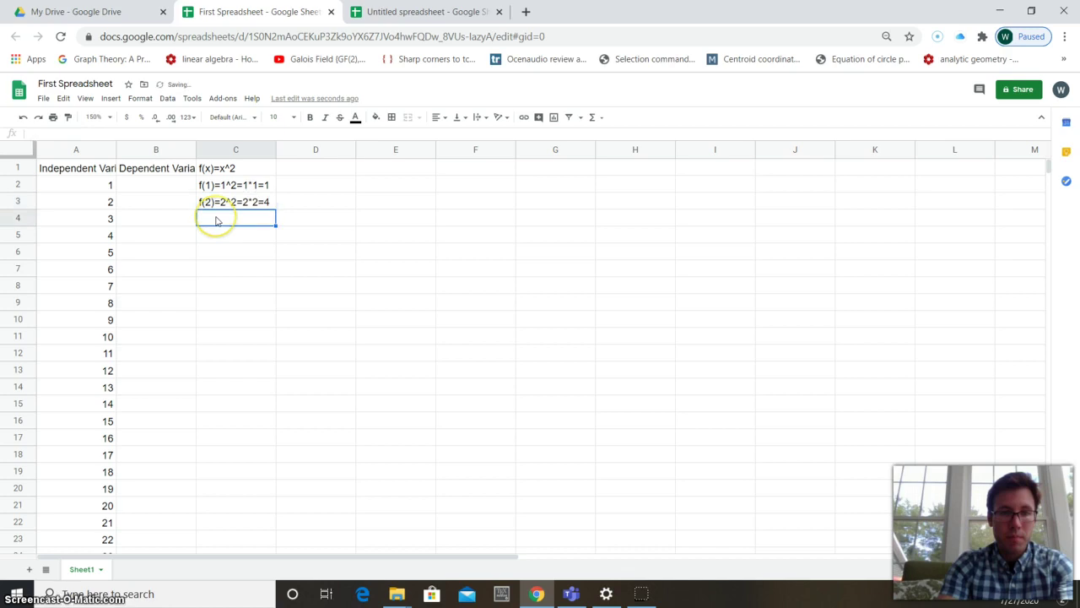
pyautogui.write('(3')
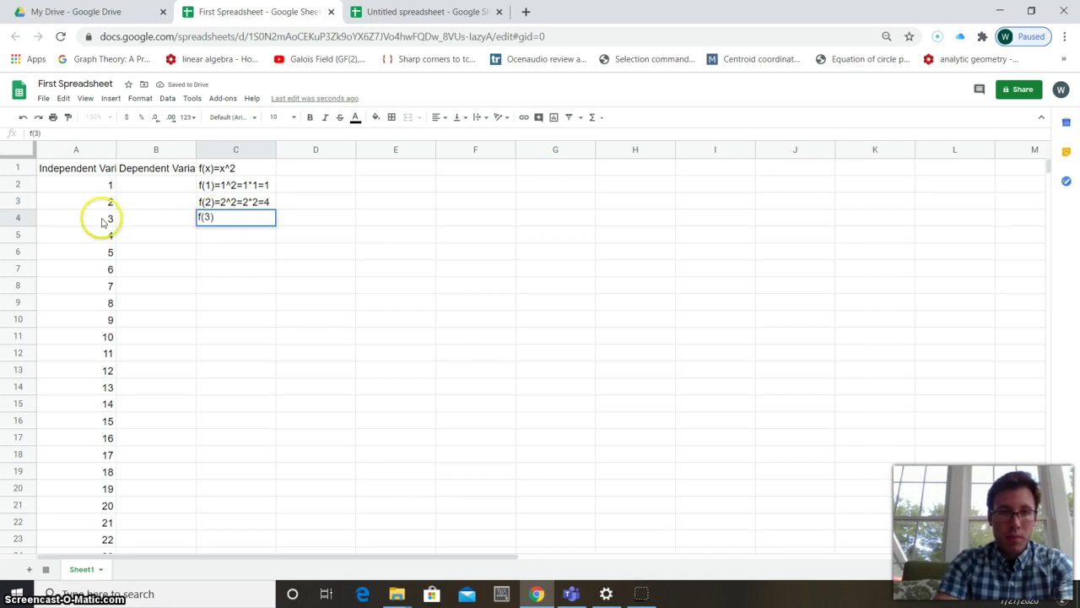
pyautogui.write(')=3')
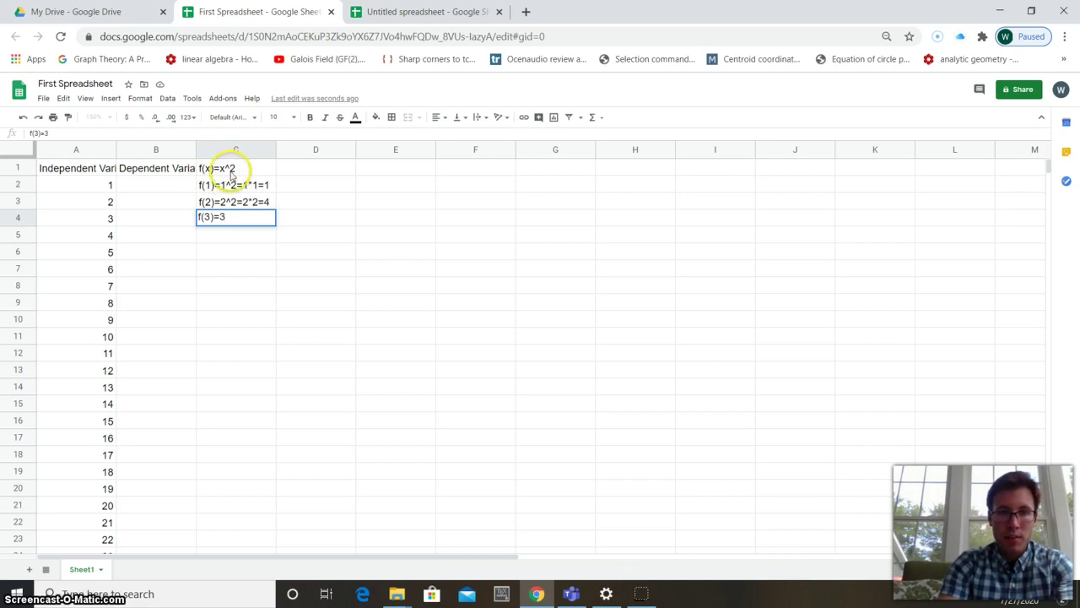
pyautogui.write('^')
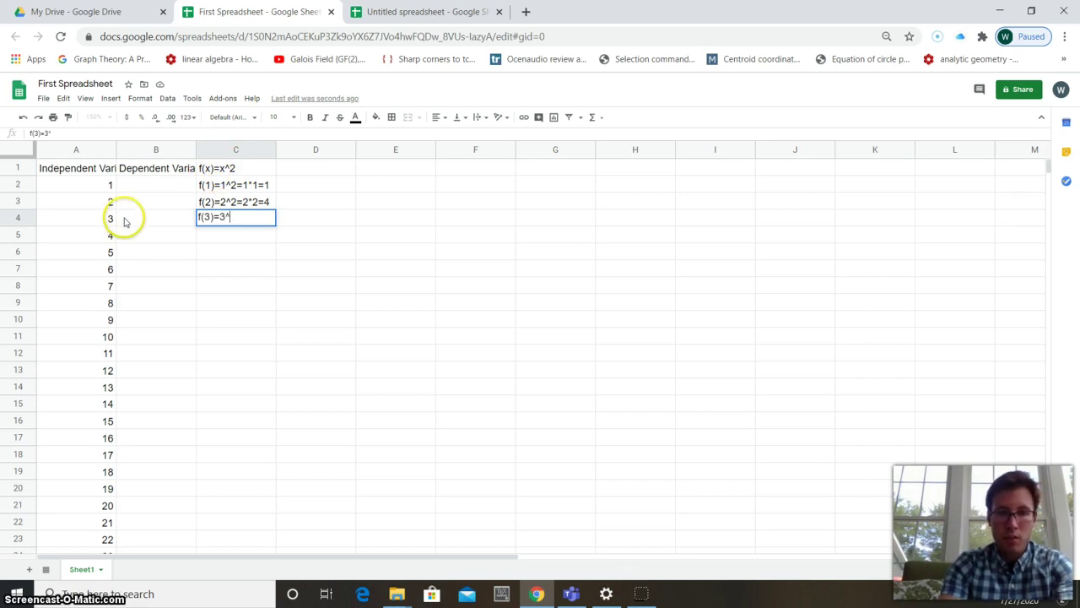
pyautogui.write('2=3*3=9')
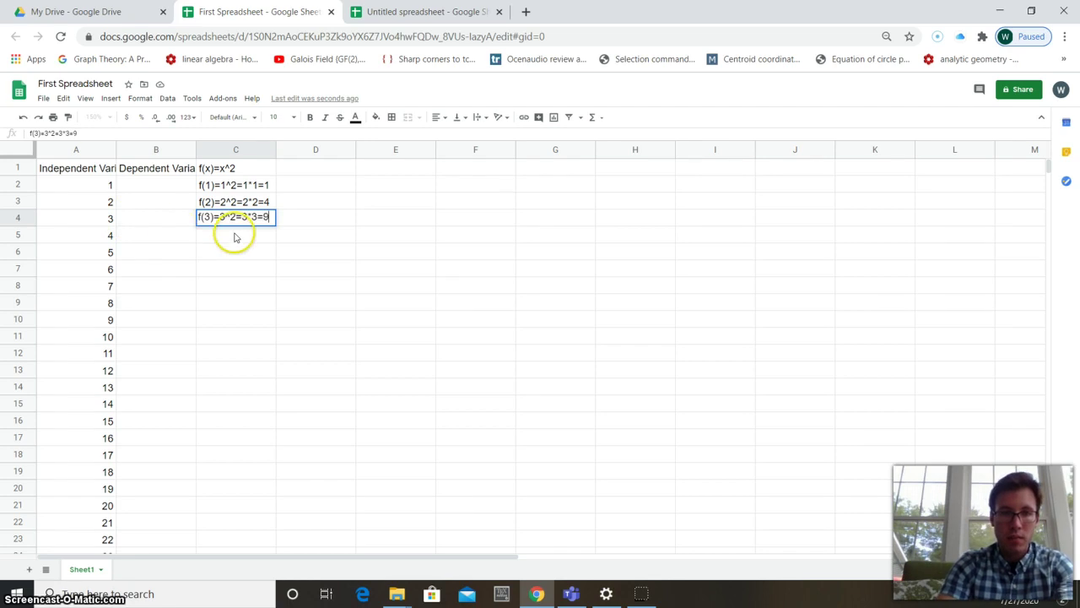
# Enter the worked evaluation f(4)=4^2=4*4=16 in cell C5
pyautogui.click(233, 234)
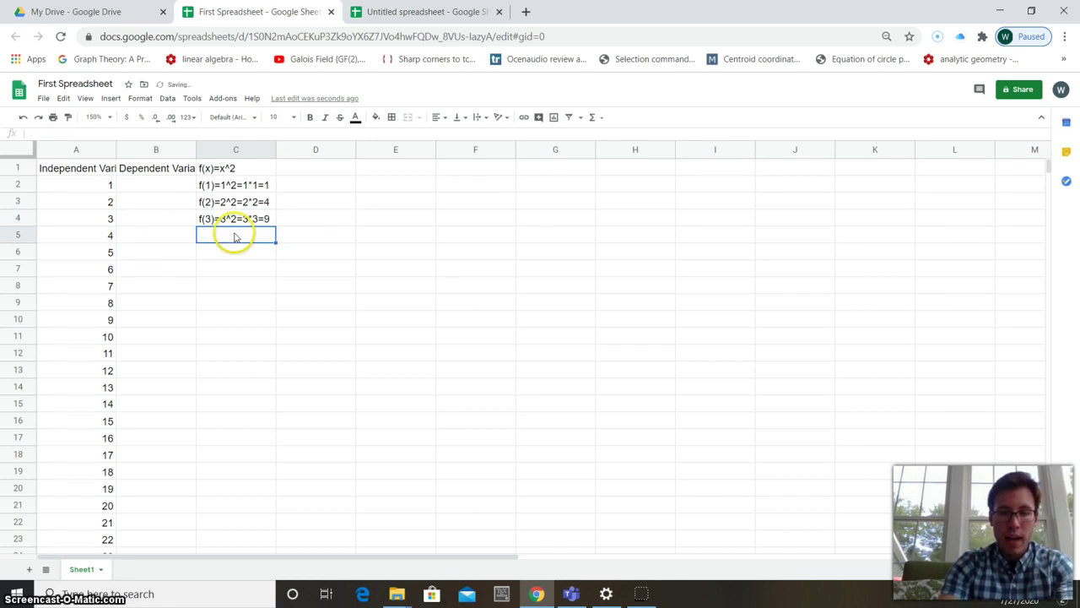
pyautogui.write('f(4)=')
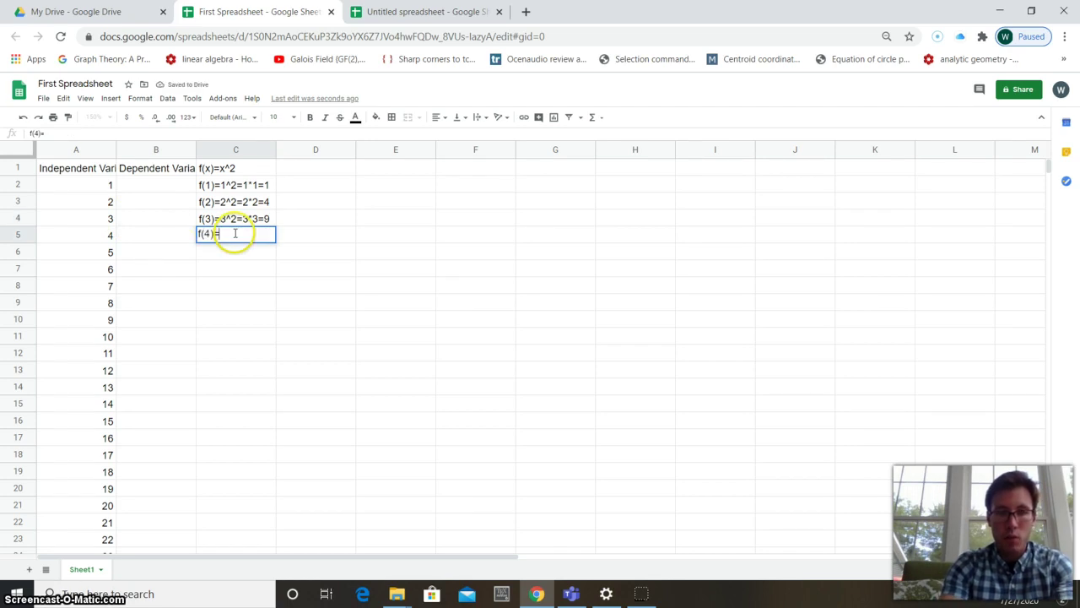
pyautogui.write('4^2')
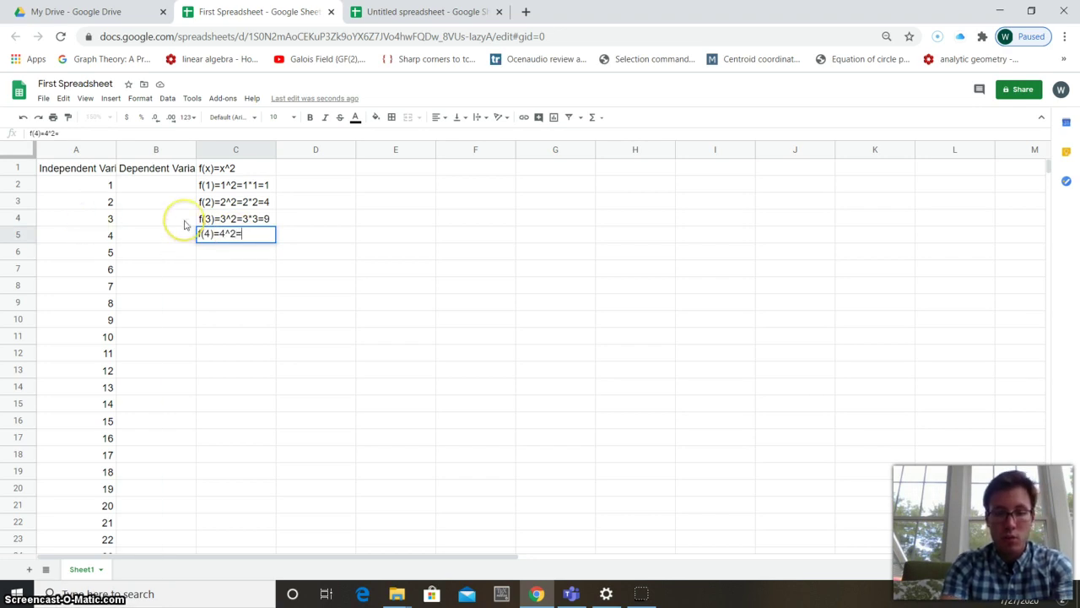
pyautogui.write('=4*4=')
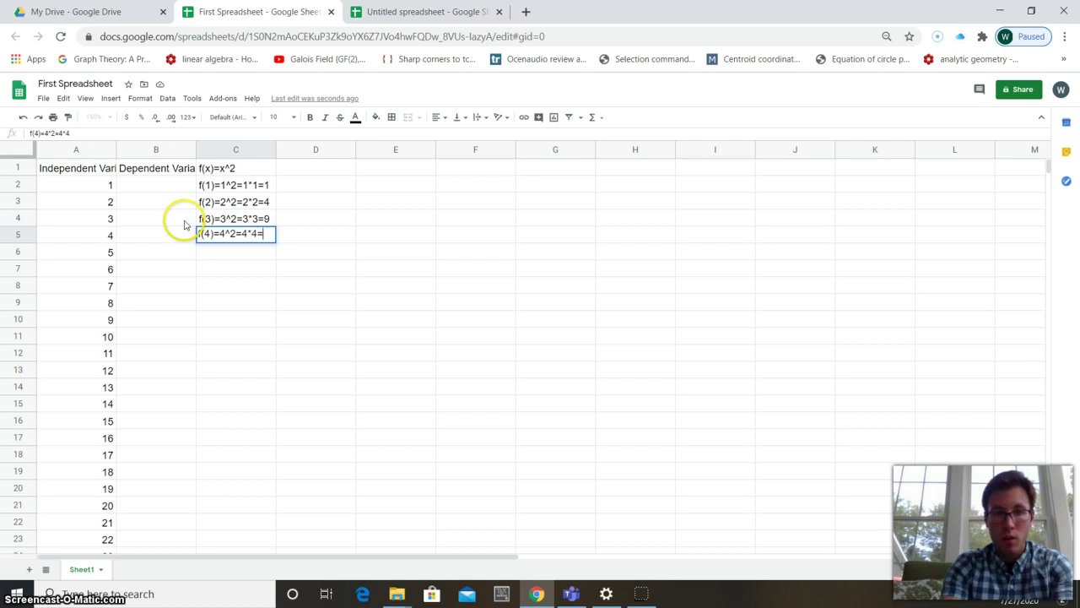
pyautogui.write('16')
pyautogui.click(152, 237)
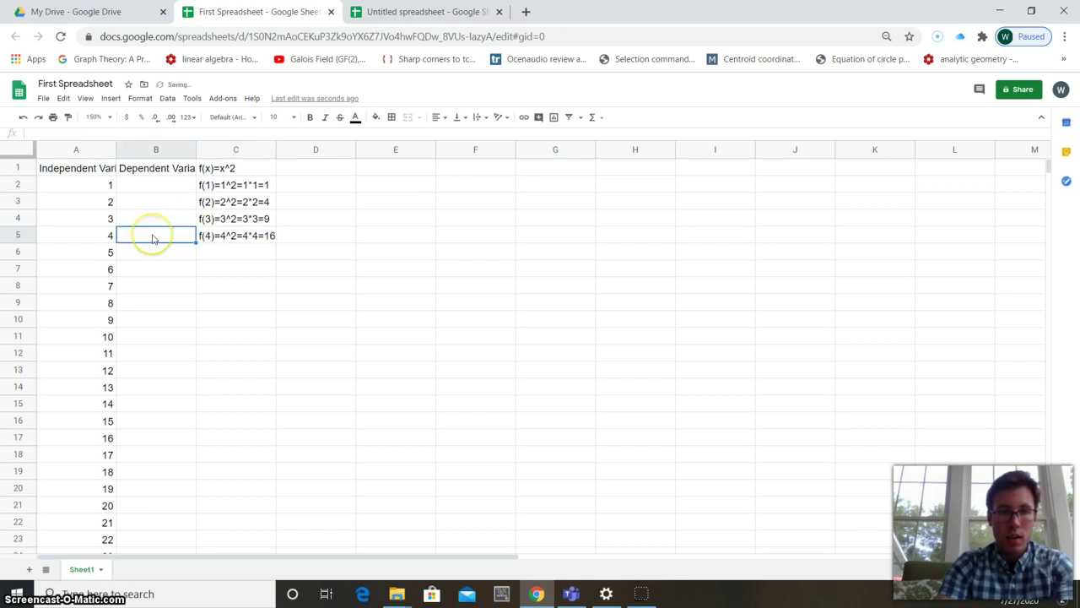
# Enter the formula =A2^2 in cell B2 and fill it down the Dependent Variable column through B18
pyautogui.click(154, 187)
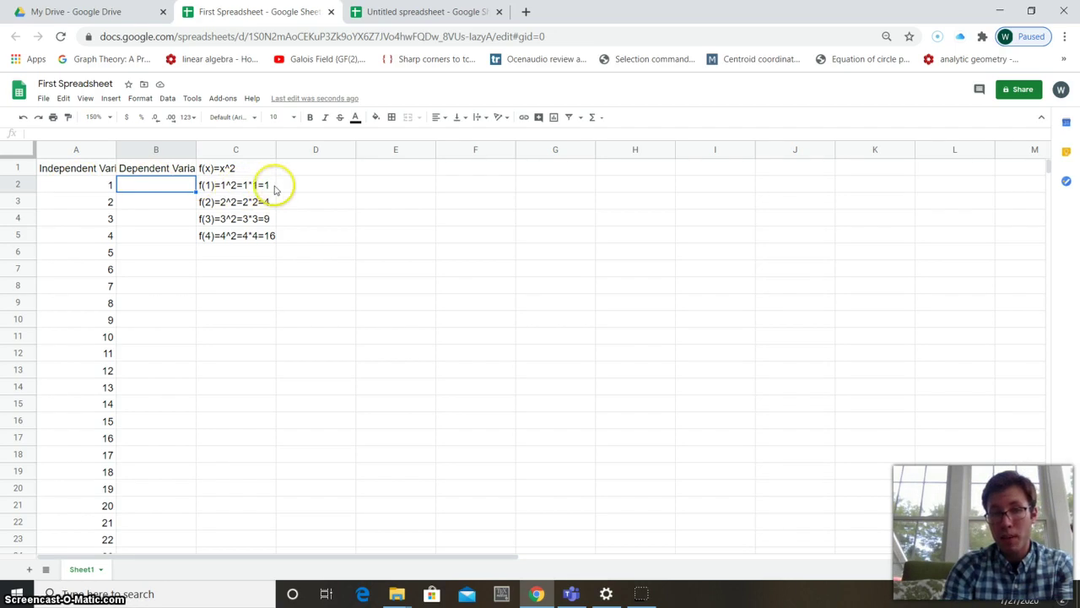
pyautogui.doubleClick(131, 186)
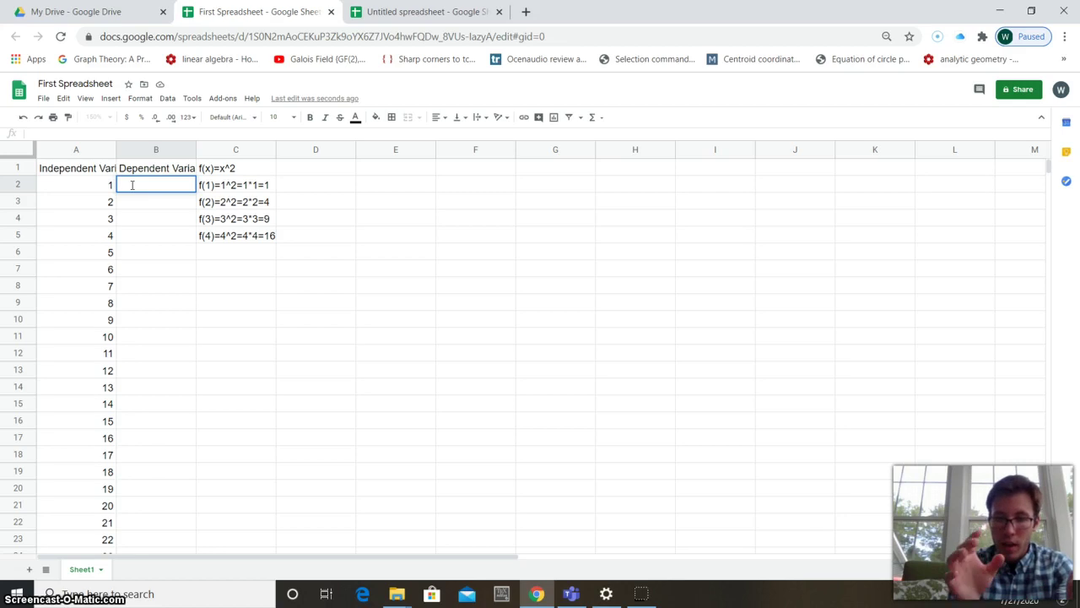
pyautogui.write('=')
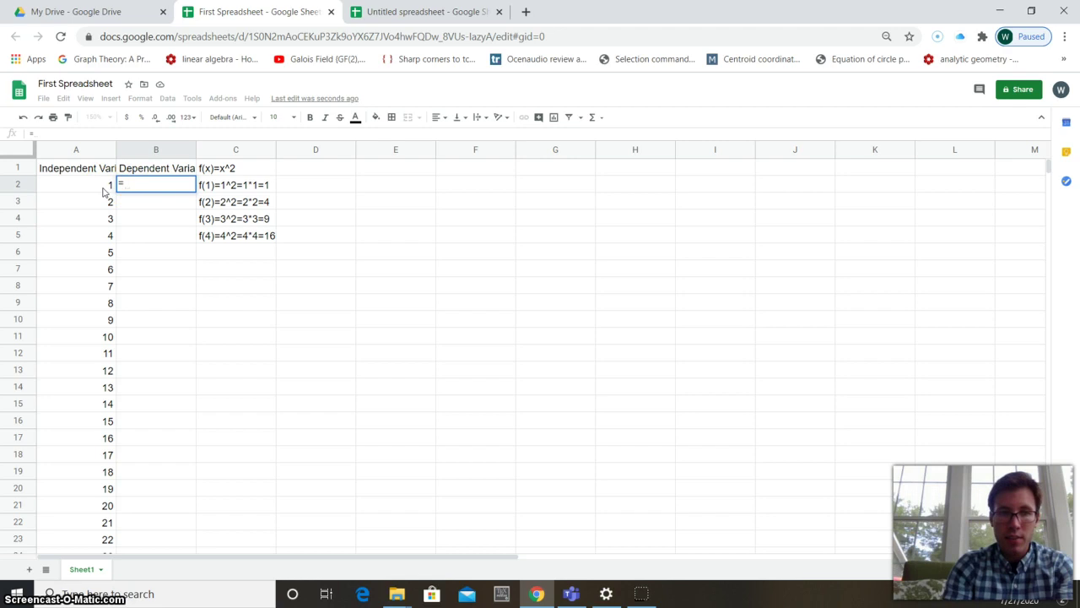
pyautogui.click(104, 191)
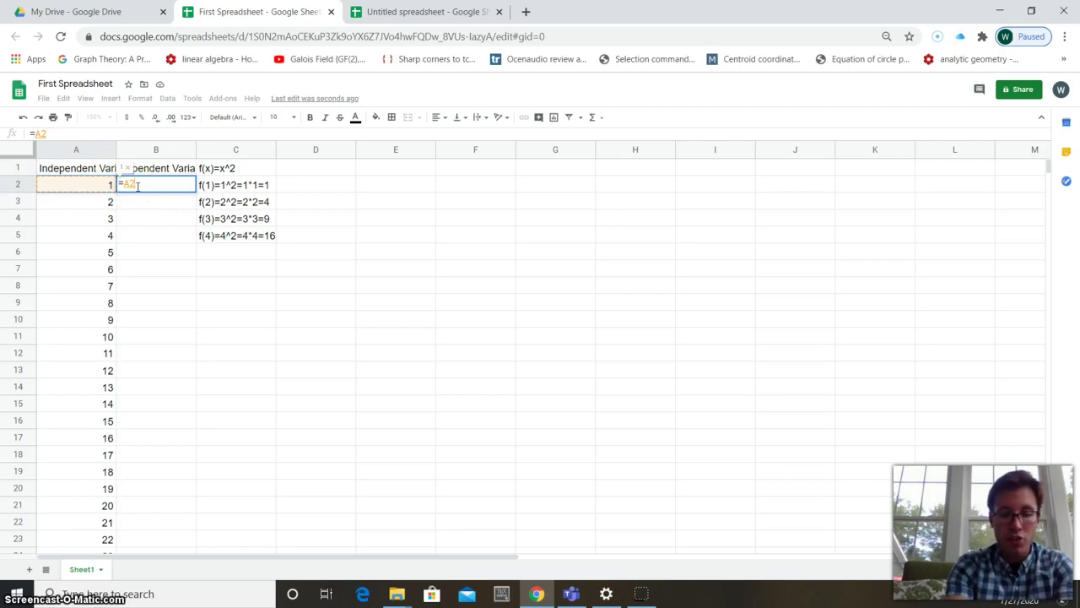
pyautogui.write('^')
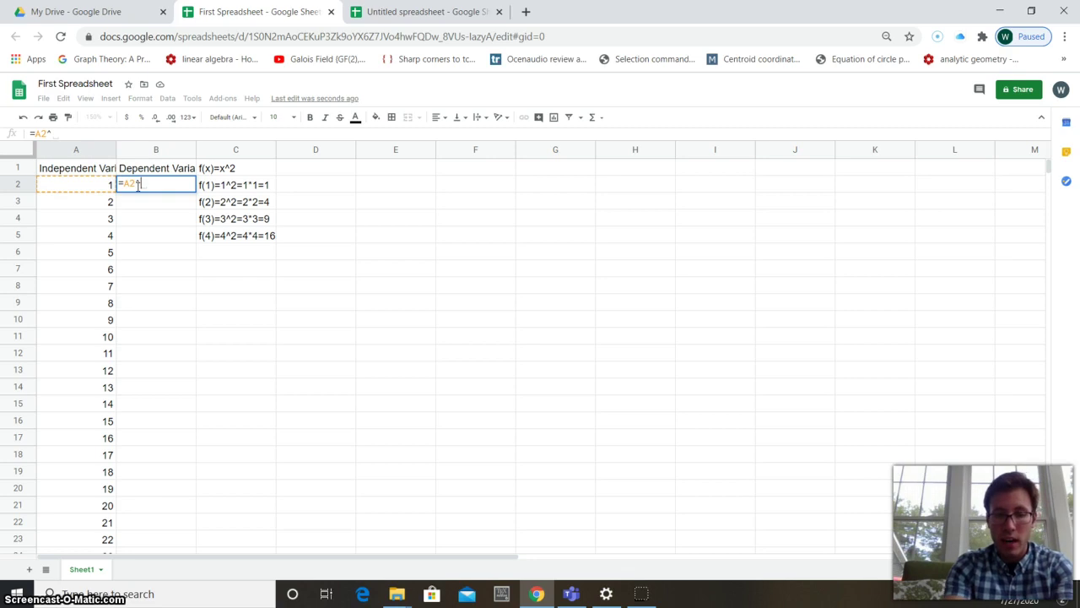
pyautogui.write('2')
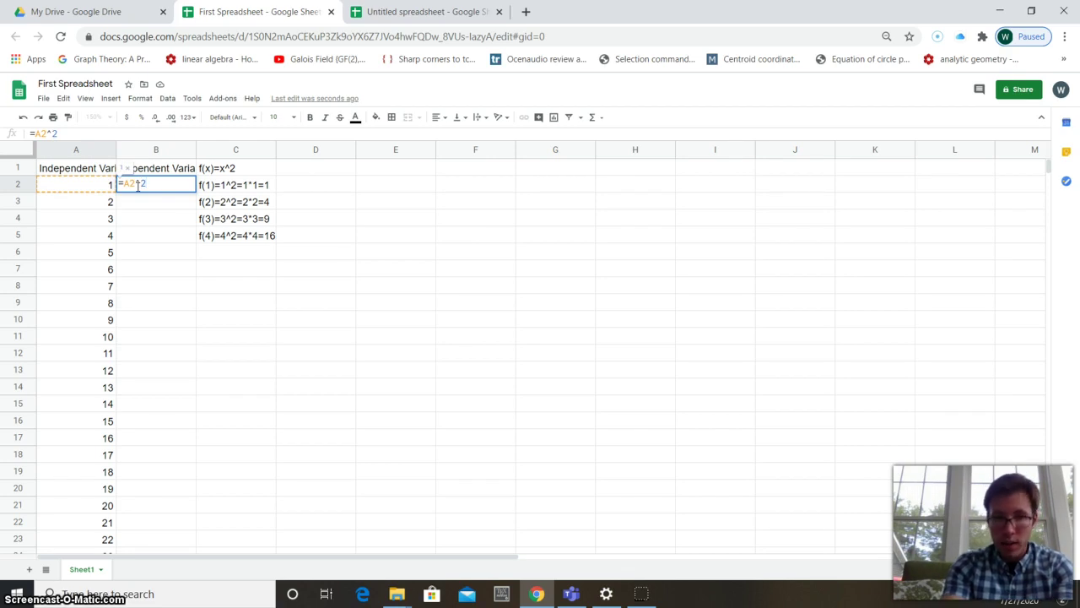
pyautogui.press('Return')
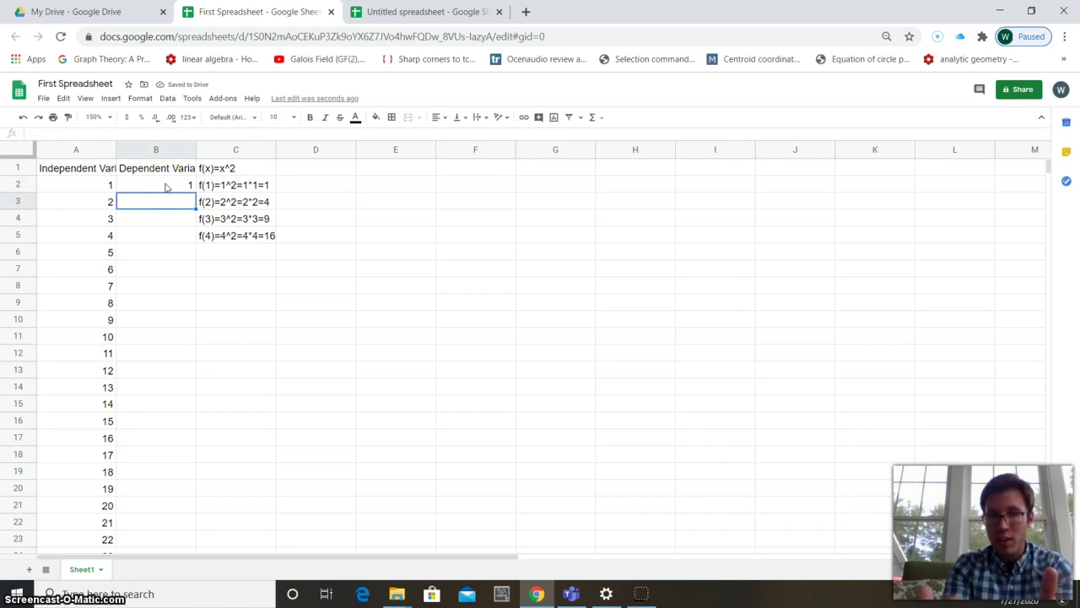
pyautogui.click(173, 189)
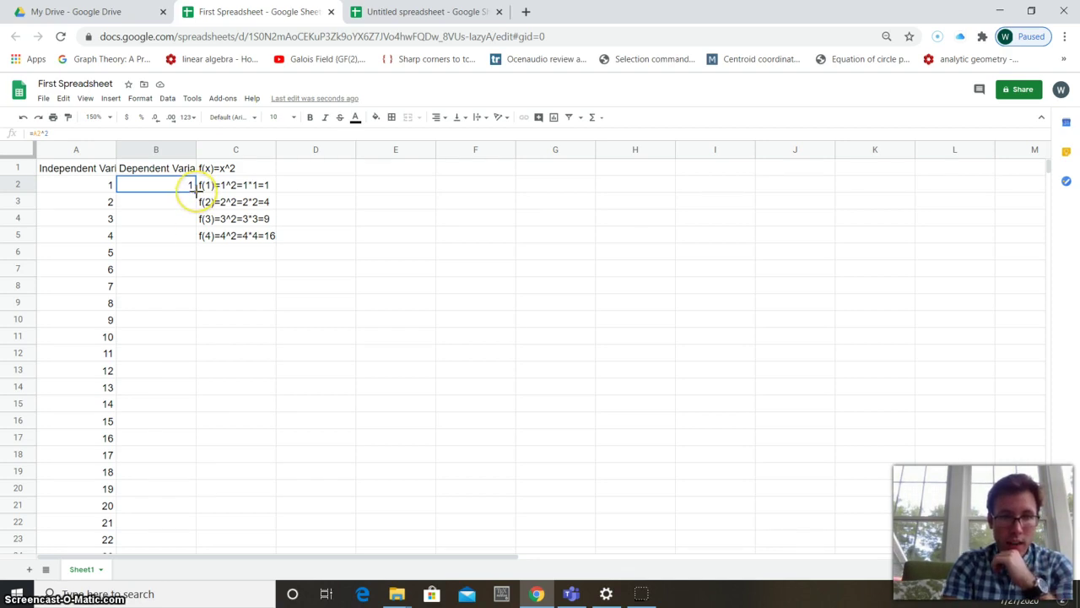
pyautogui.moveTo(194, 190); pyautogui.dragTo(199, 449)
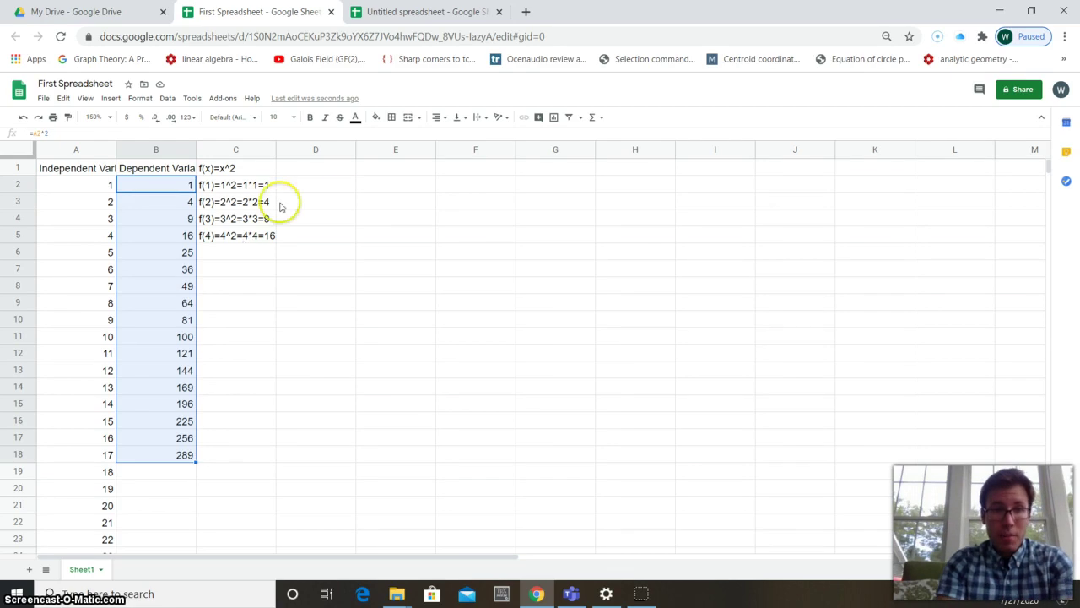
# Enter the operator symbol ^ in cell D3, replace it with +-, and erase the entry
pyautogui.click(346, 203)
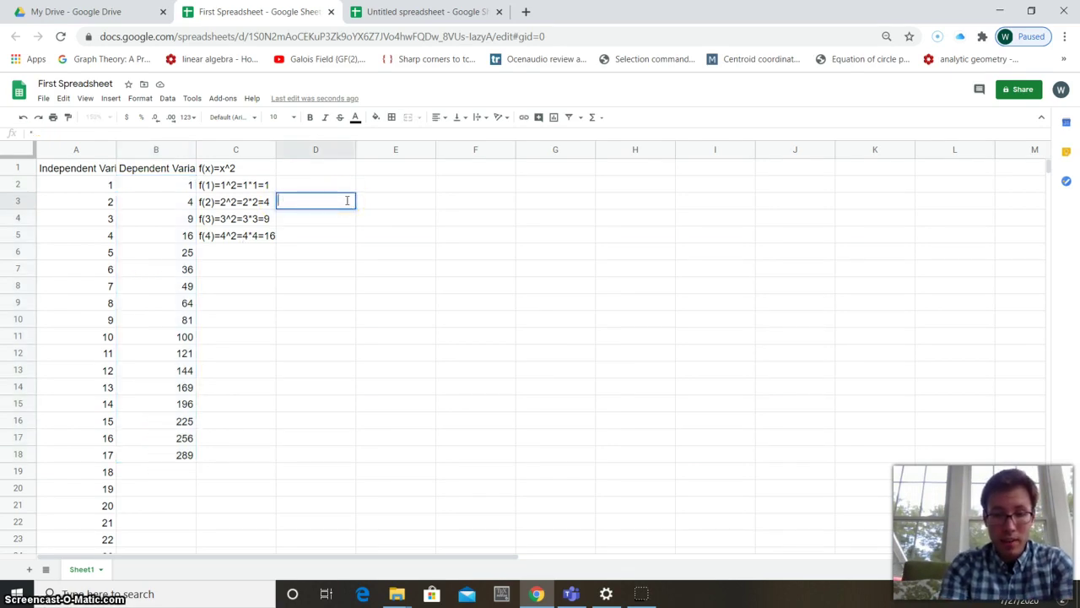
pyautogui.write("'")
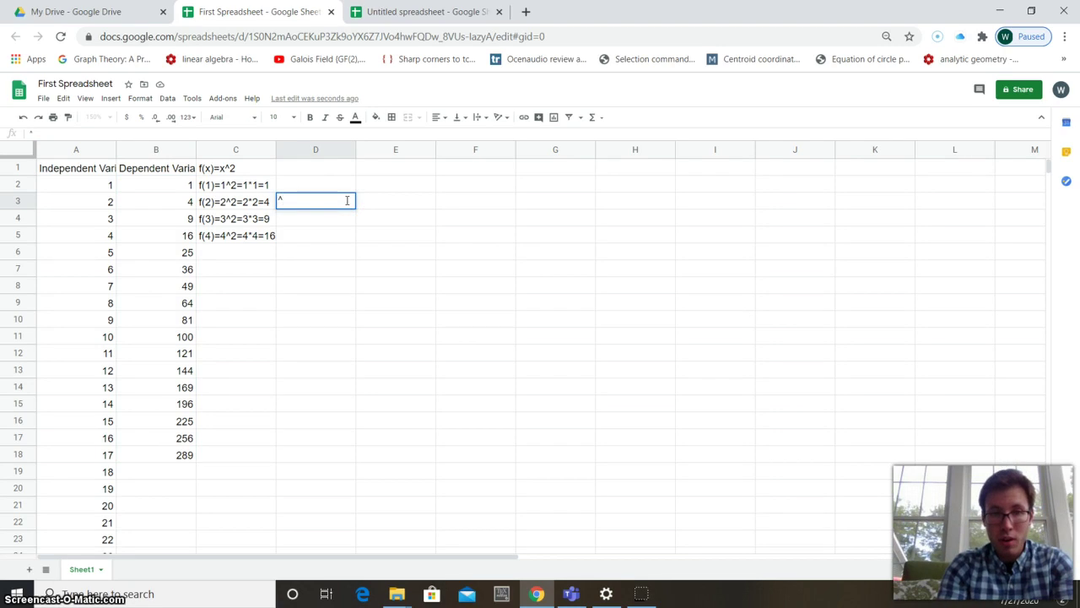
pyautogui.moveTo(221, 213); pyautogui.dragTo(224, 202)
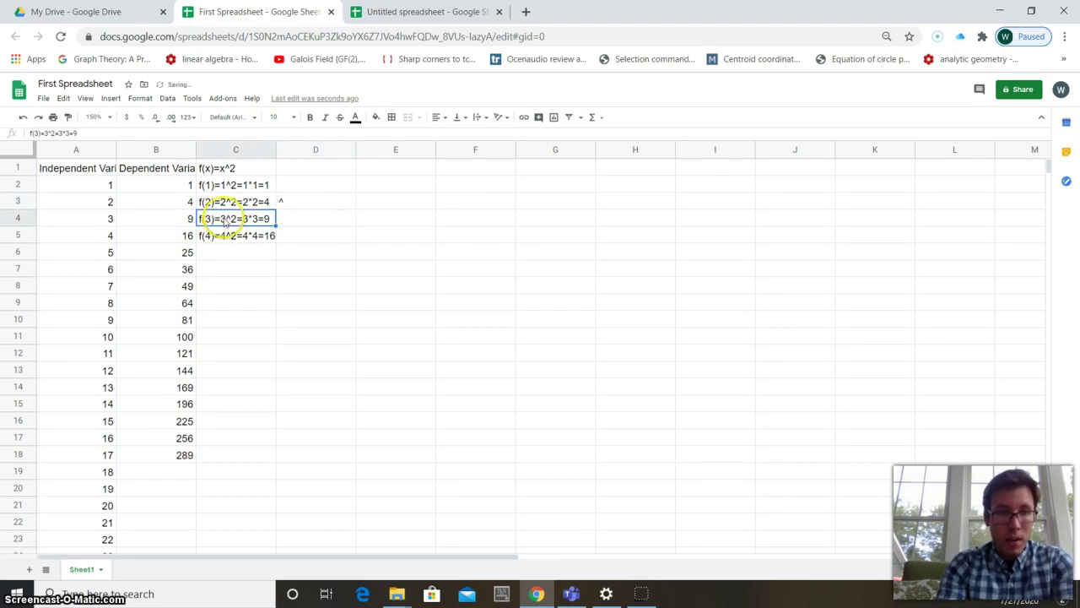
pyautogui.click(306, 205)
pyautogui.write('+-')
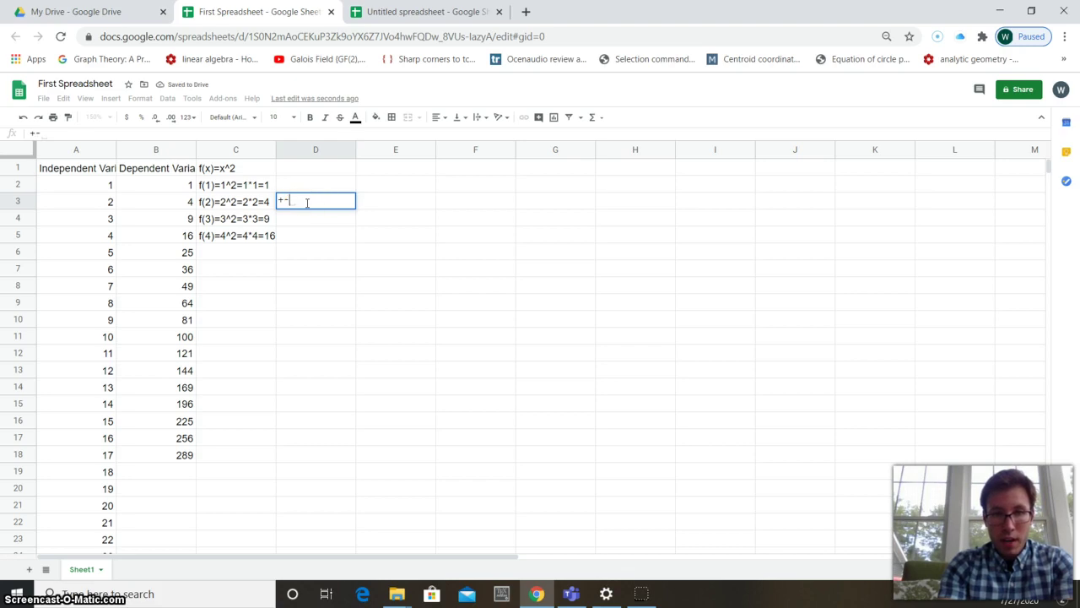
pyautogui.press('BackSpace')
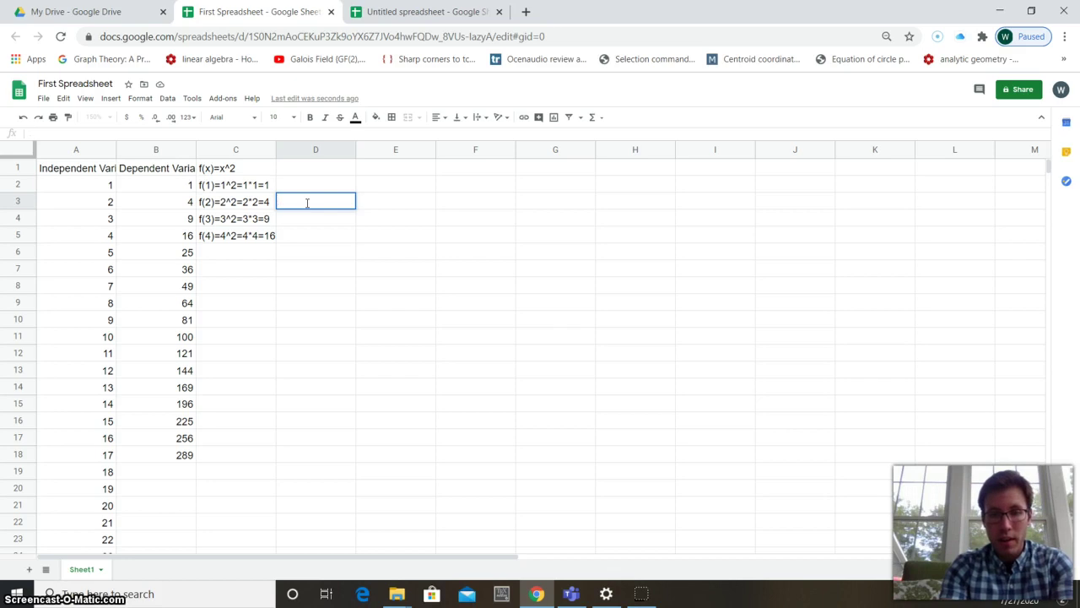
# Enter the sample division formula =3/2 in cell D3
pyautogui.write('=3/2')
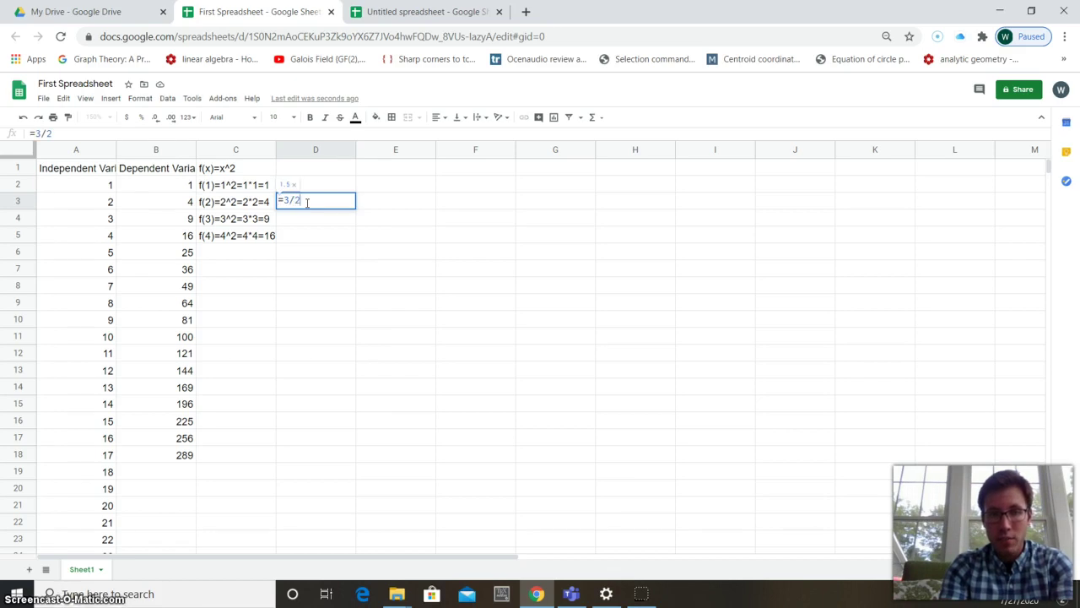
pyautogui.press('Return')
pyautogui.click(322, 205)
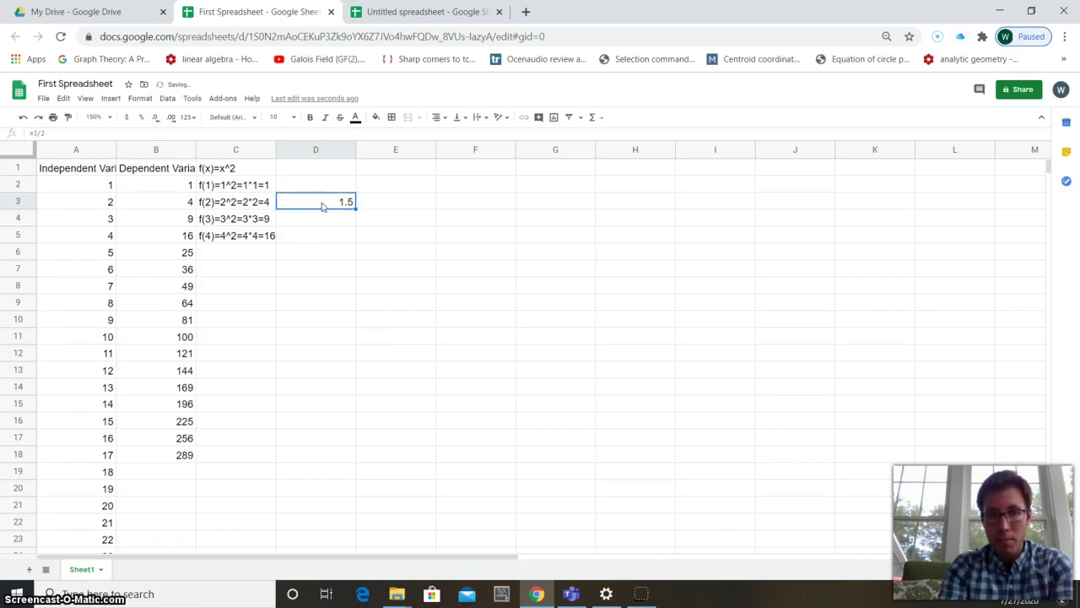
# Retype the division operator in D3's formula with a forward slash so it reads =3/2
pyautogui.doubleClick(321, 205)
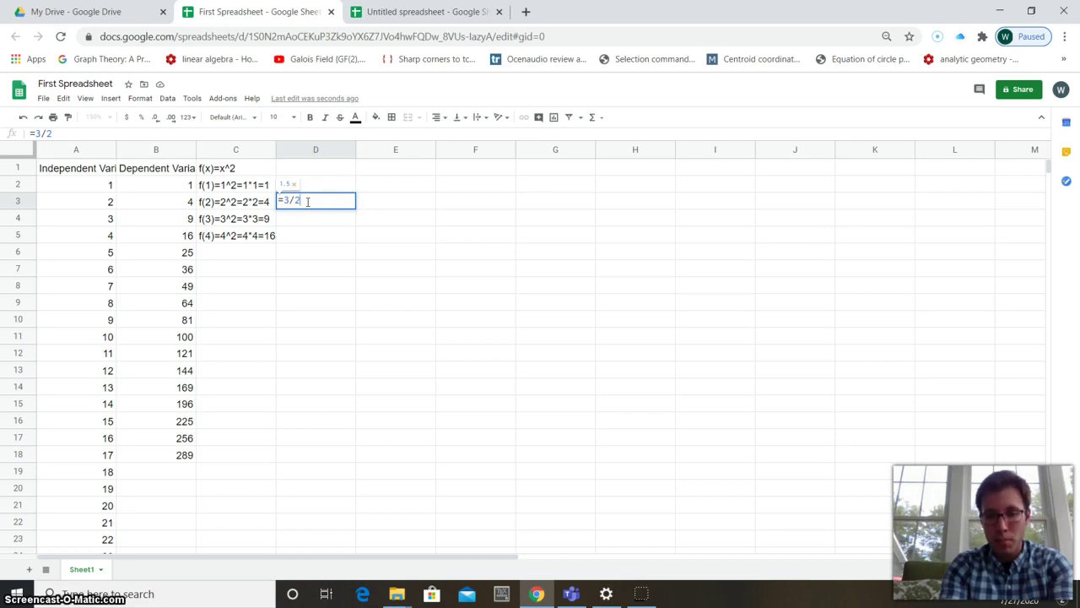
pyautogui.press('BackSpace')
pyautogui.write('3\\2')
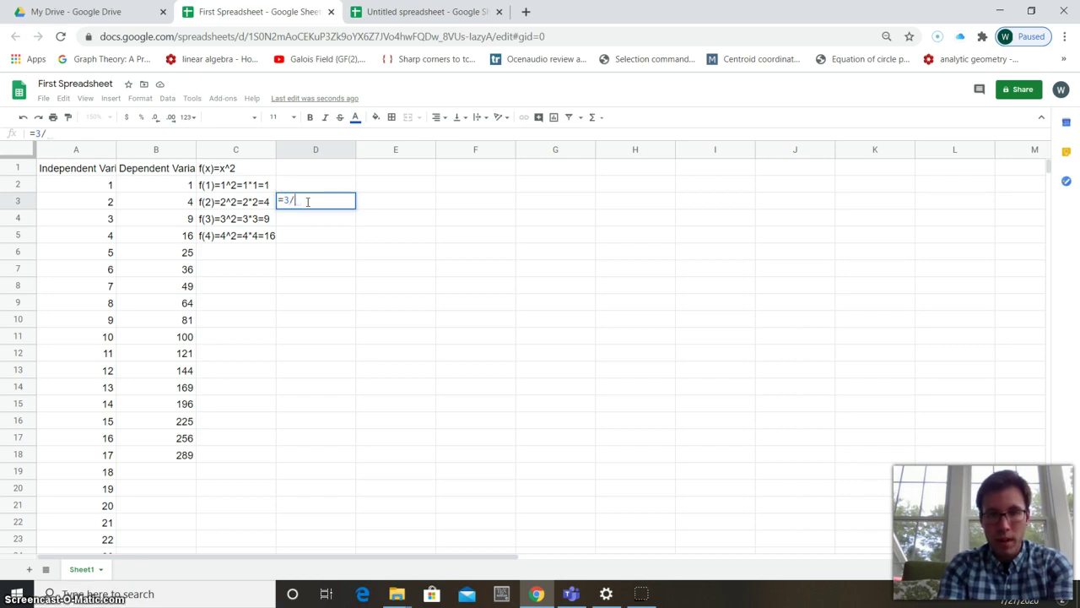
pyautogui.write('/2')
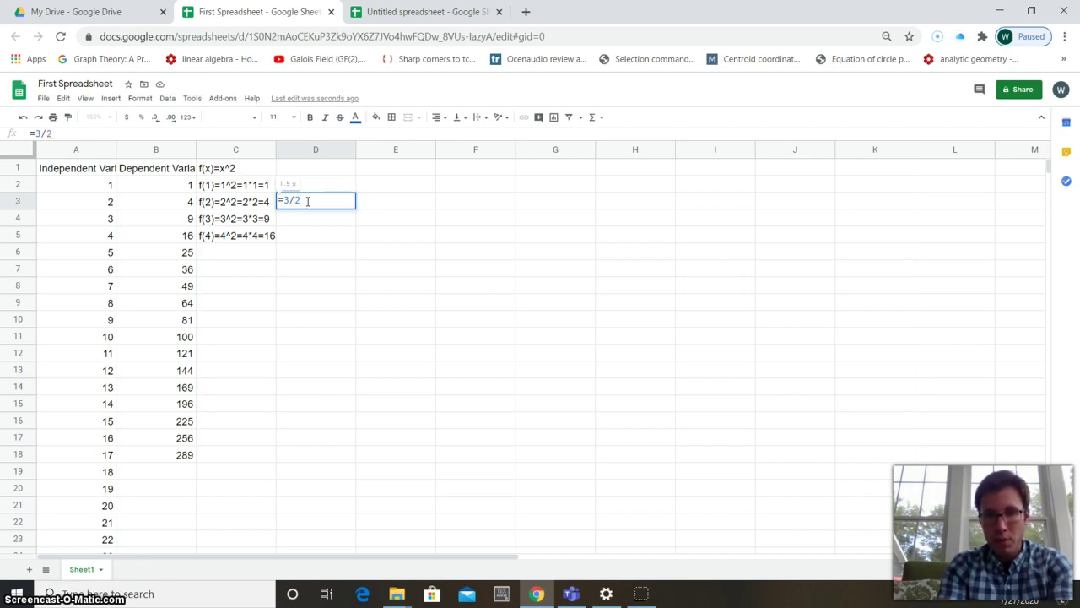
pyautogui.click(293, 200)
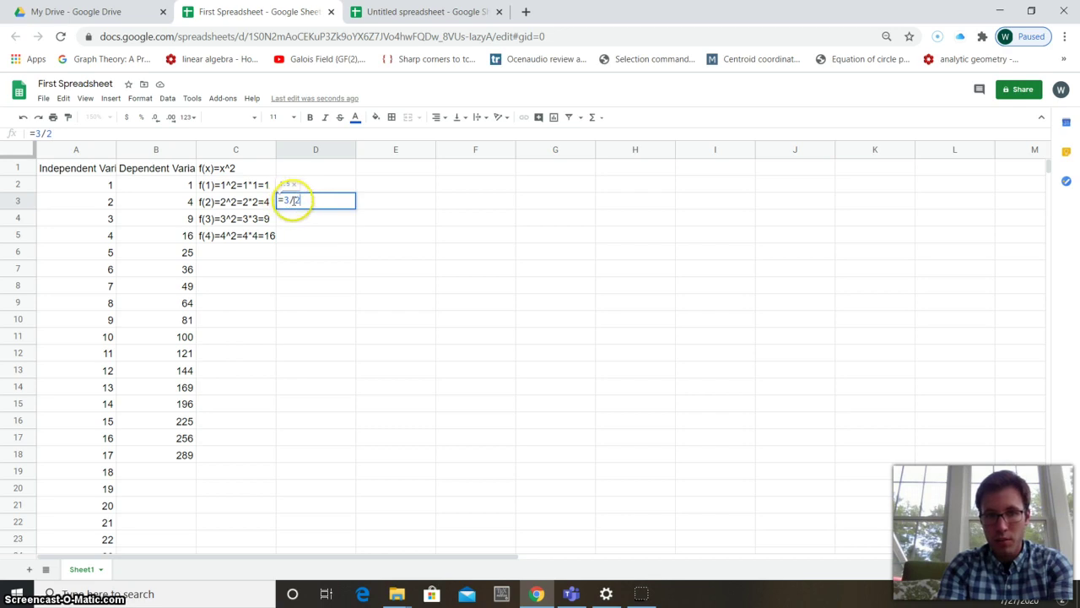
pyautogui.press('Return')
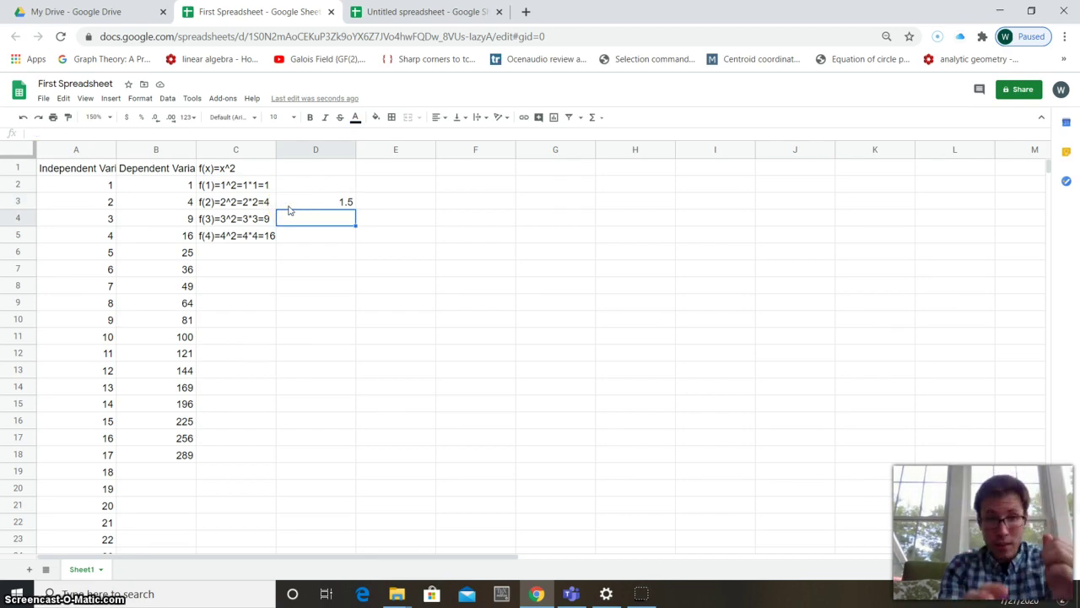
pyautogui.click(80, 173)
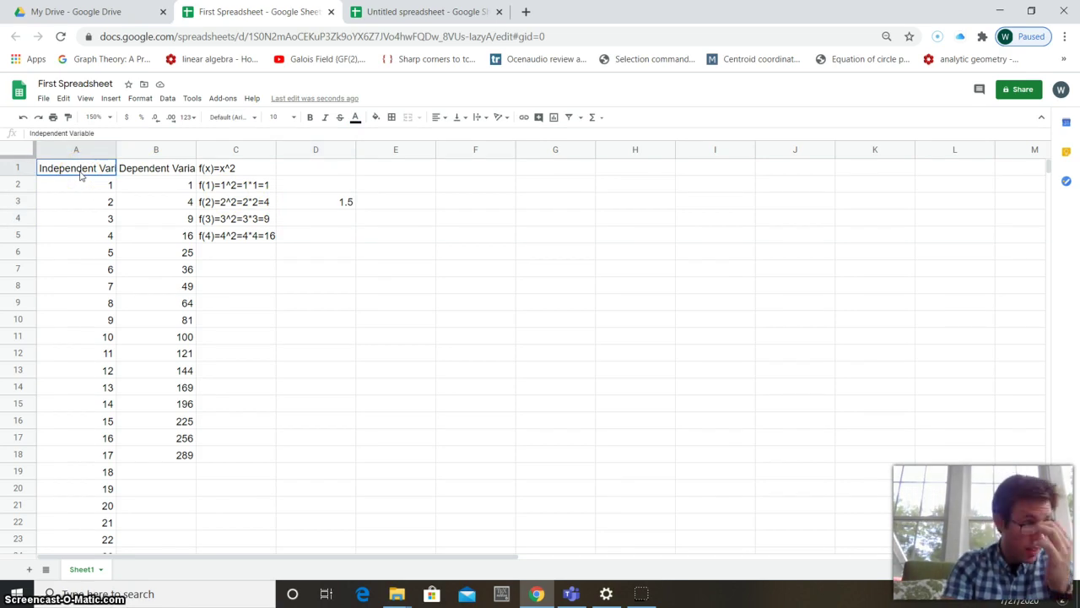
pyautogui.moveTo(80, 173)
pyautogui.mouseDown()
pyautogui.moveTo(174, 398)
pyautogui.moveTo(186, 456)
pyautogui.mouseUp()
pyautogui.click(359, 336)
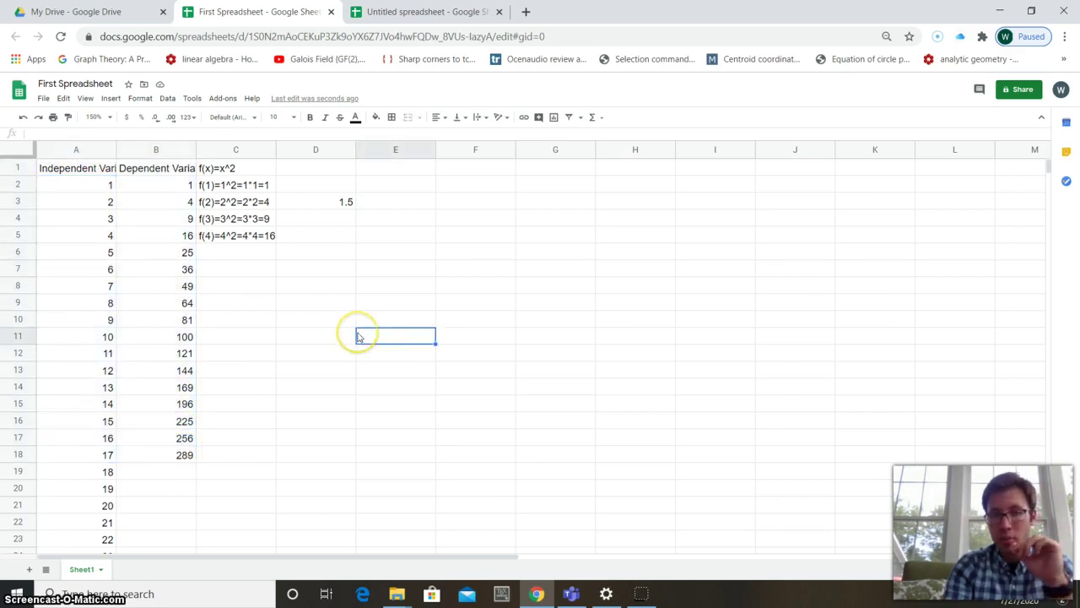
# Clear the range D3:E6 to remove the sample division from the sheet
pyautogui.click(320, 211)
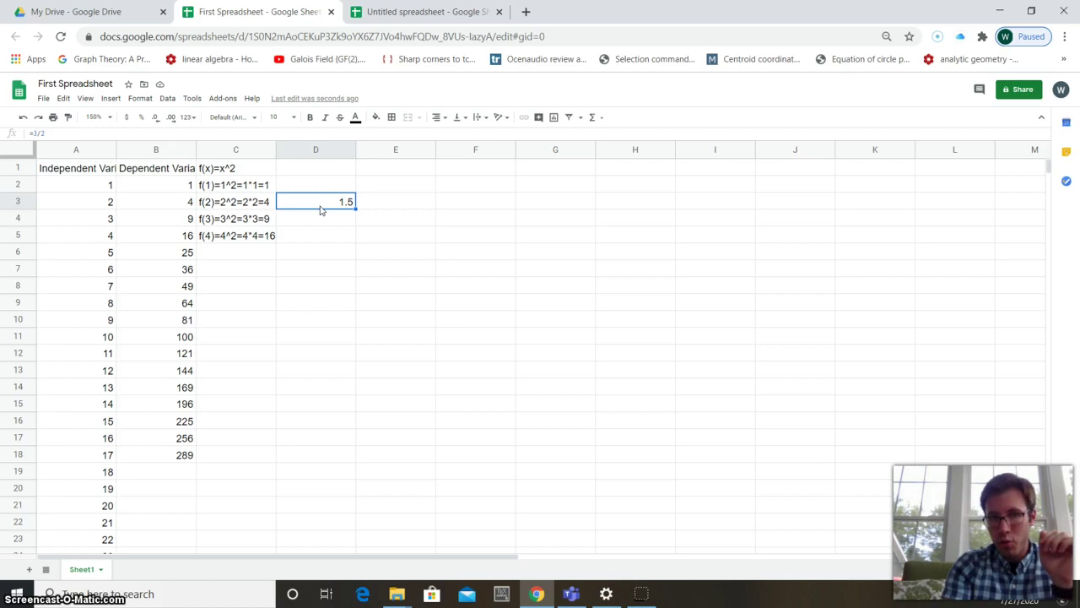
pyautogui.moveTo(322, 213); pyautogui.dragTo(384, 262)
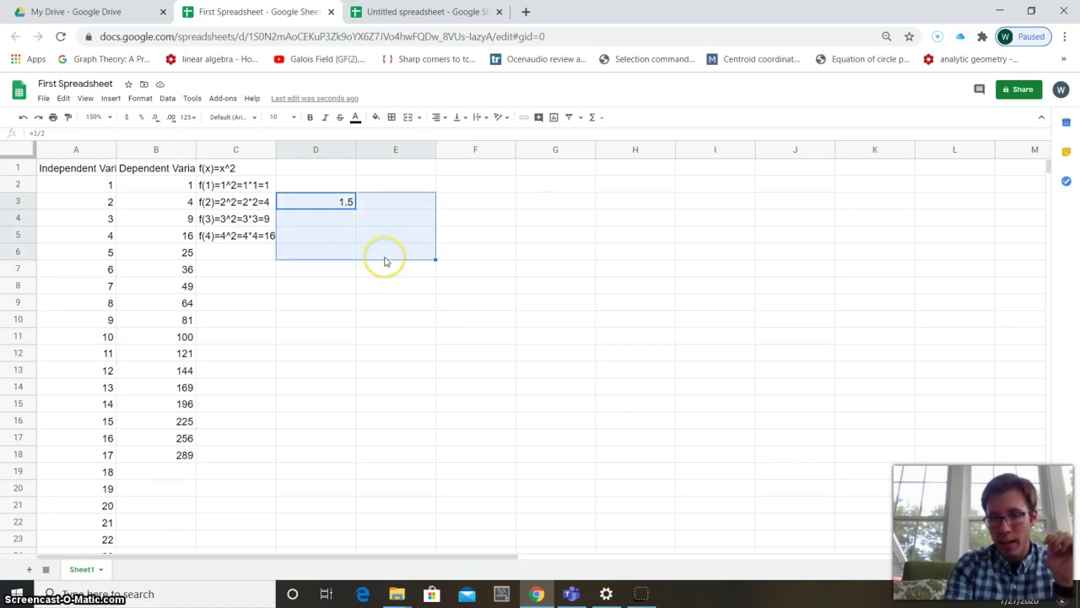
pyautogui.click(304, 271)
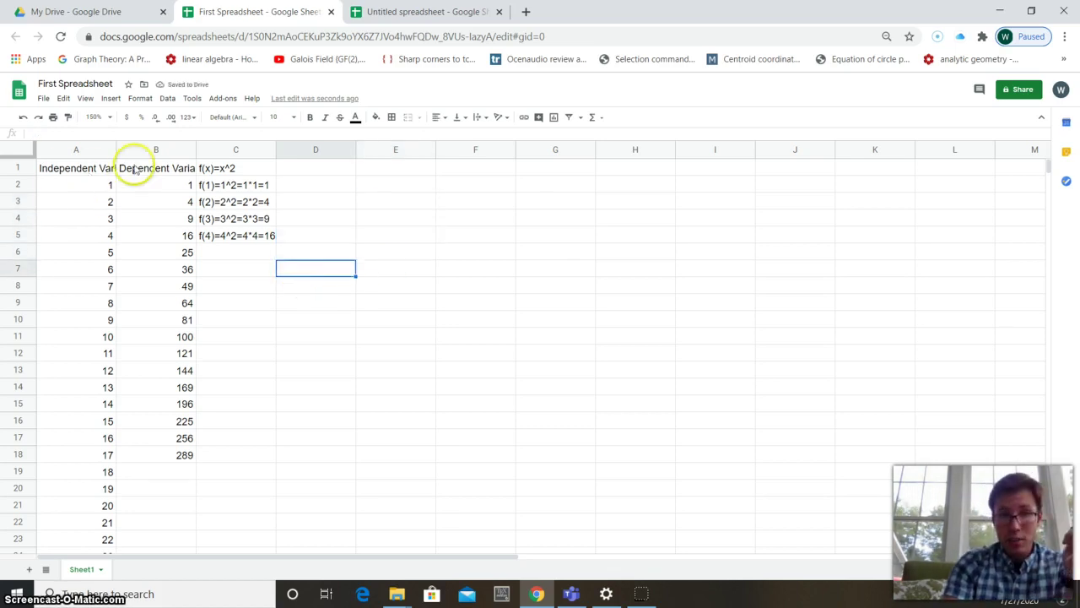
# Insert a chart from the Independent and Dependent Variable data in A1:B18
pyautogui.moveTo(65, 168); pyautogui.dragTo(172, 457)
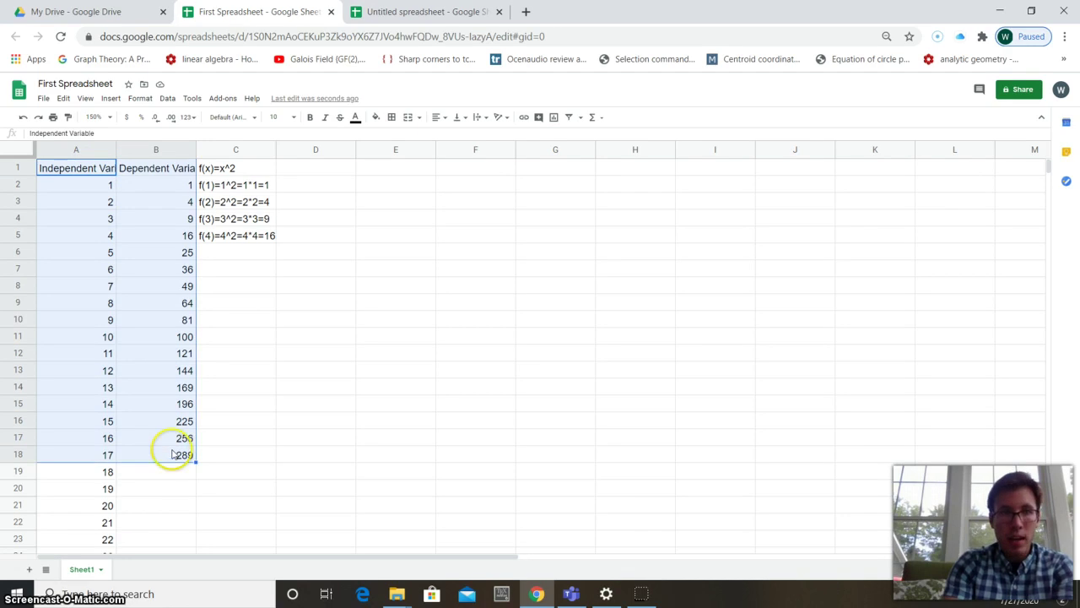
pyautogui.click(111, 98)
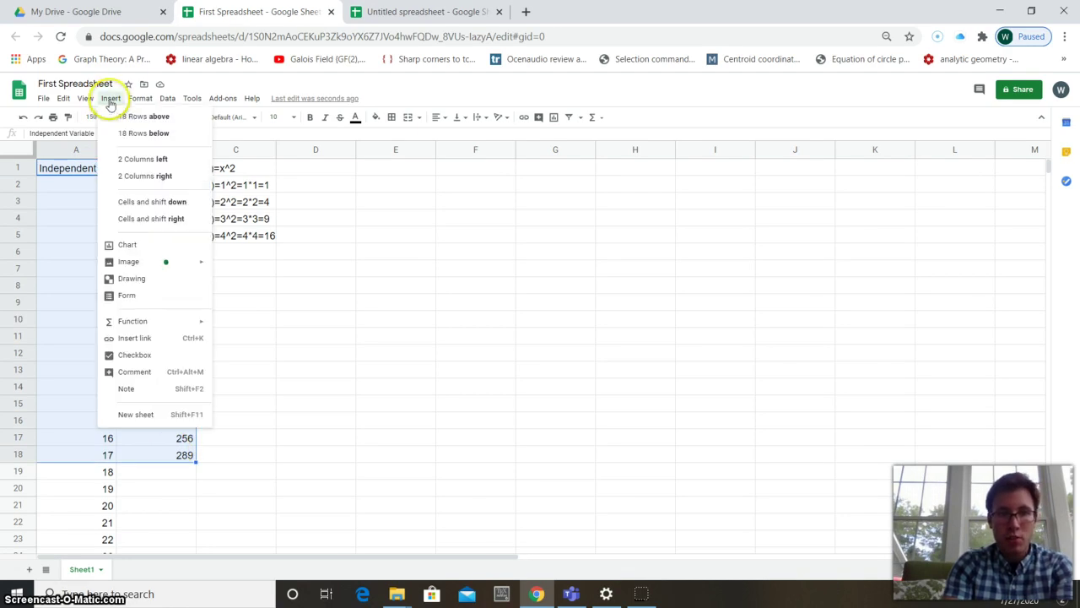
pyautogui.click(132, 244)
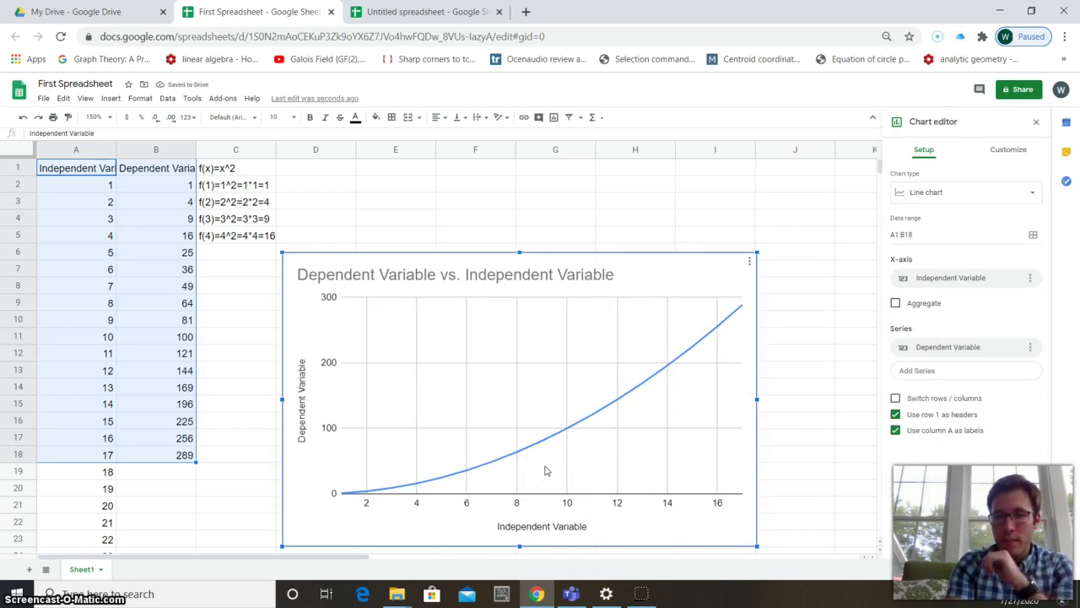
# Change the chart title to "Position Graph"
pyautogui.click(641, 278)
pyautogui.doubleClick(641, 278)
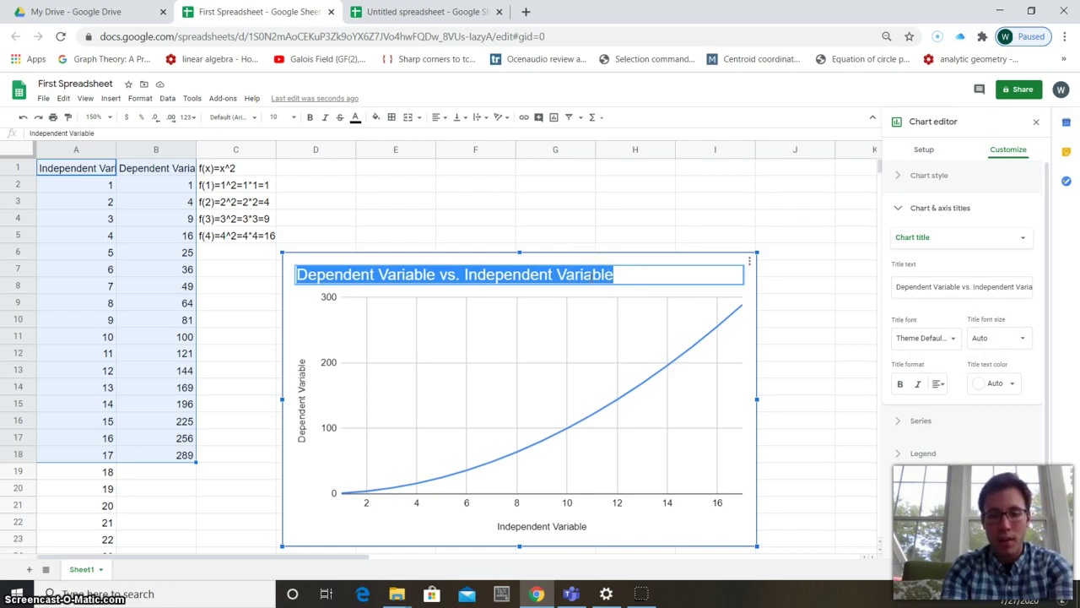
pyautogui.write('Posi')
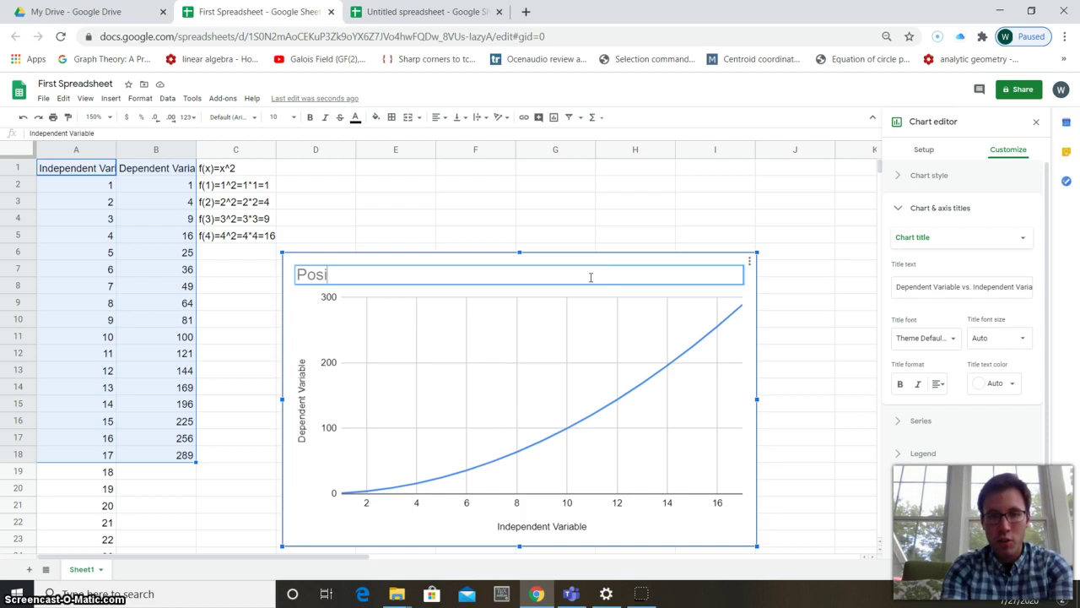
pyautogui.write('tion Grap')
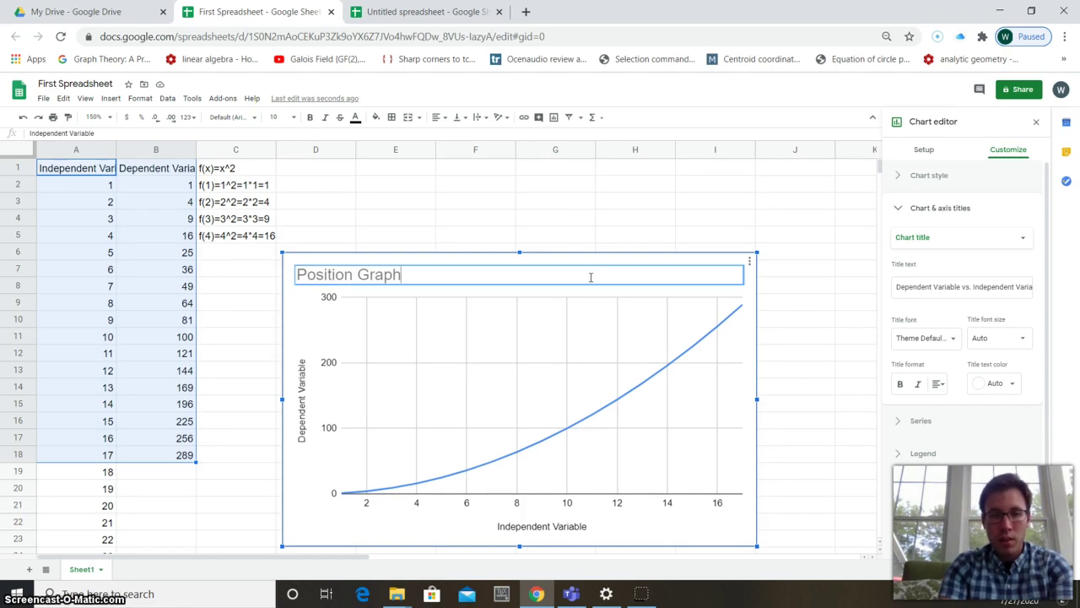
pyautogui.write('h')
# Extend the chart's vertical axis title to read "Dependent Variable (Position in Meters)"
pyautogui.click(301, 372)
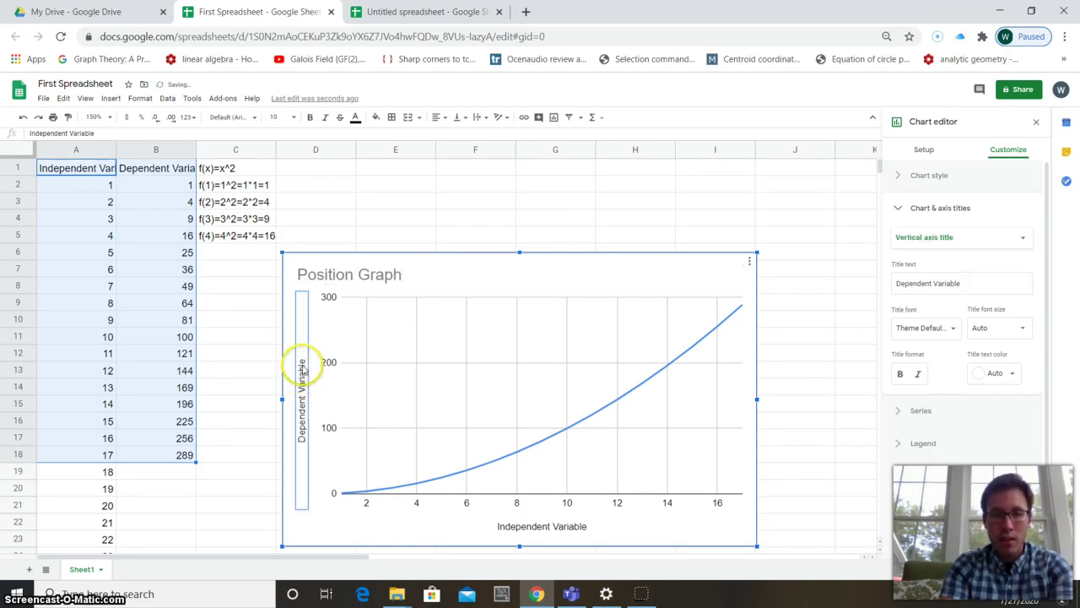
pyautogui.click(301, 366)
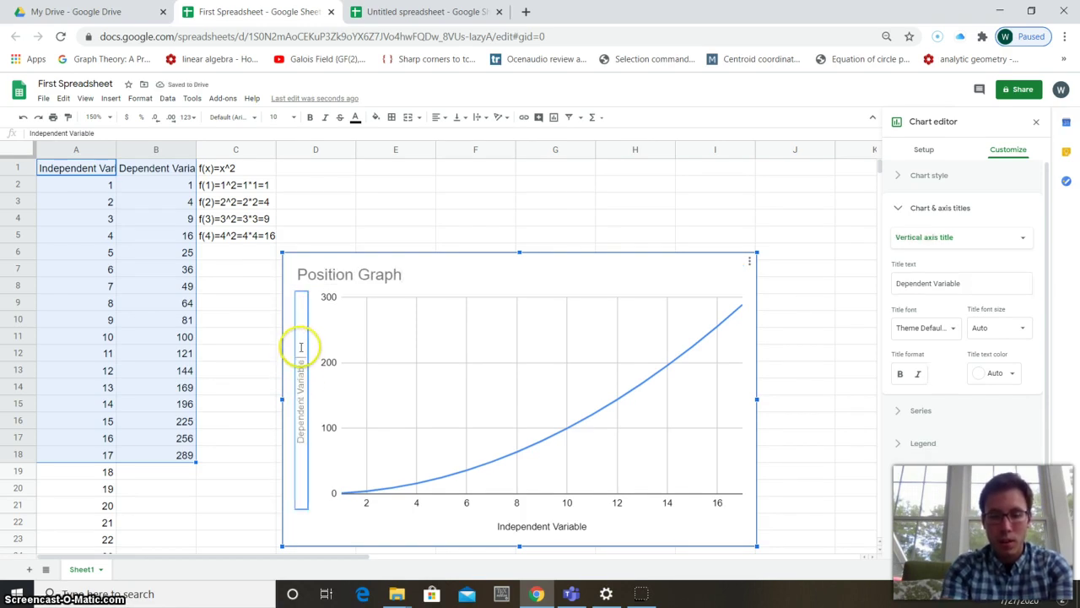
pyautogui.write('(')
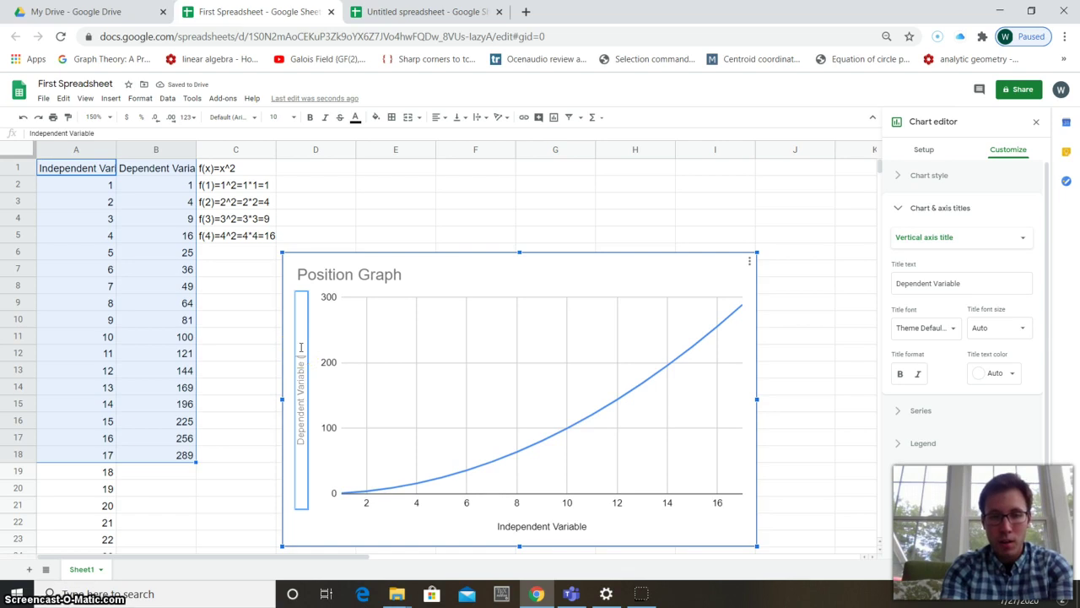
pyautogui.write('Position in M')
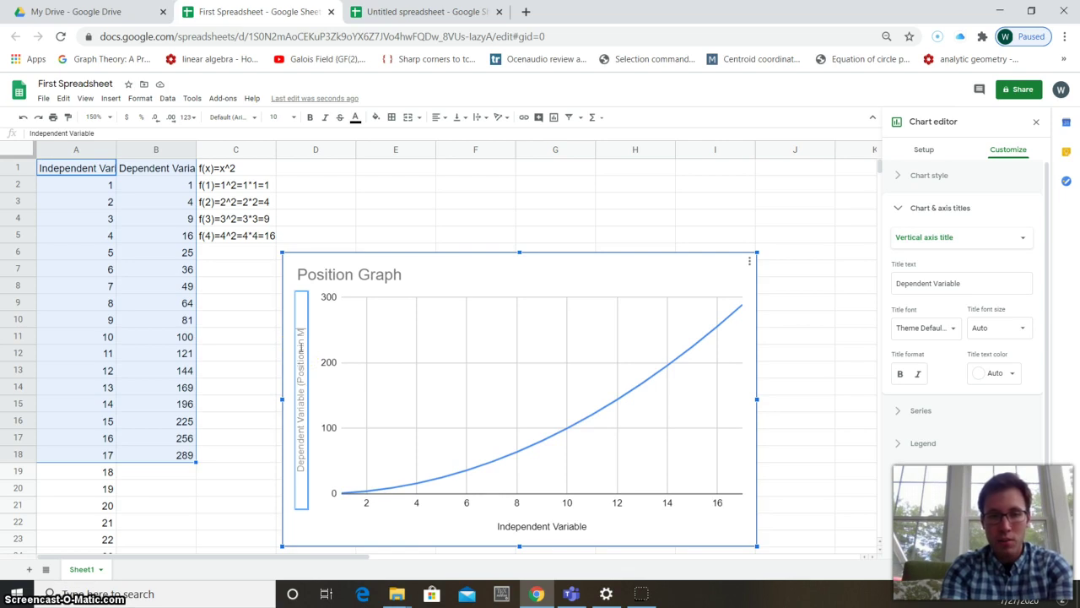
pyautogui.write('eters)')
# Extend the chart's horizontal axis title to read "Independent Variable (Time in Seconds)"
pyautogui.click(557, 529)
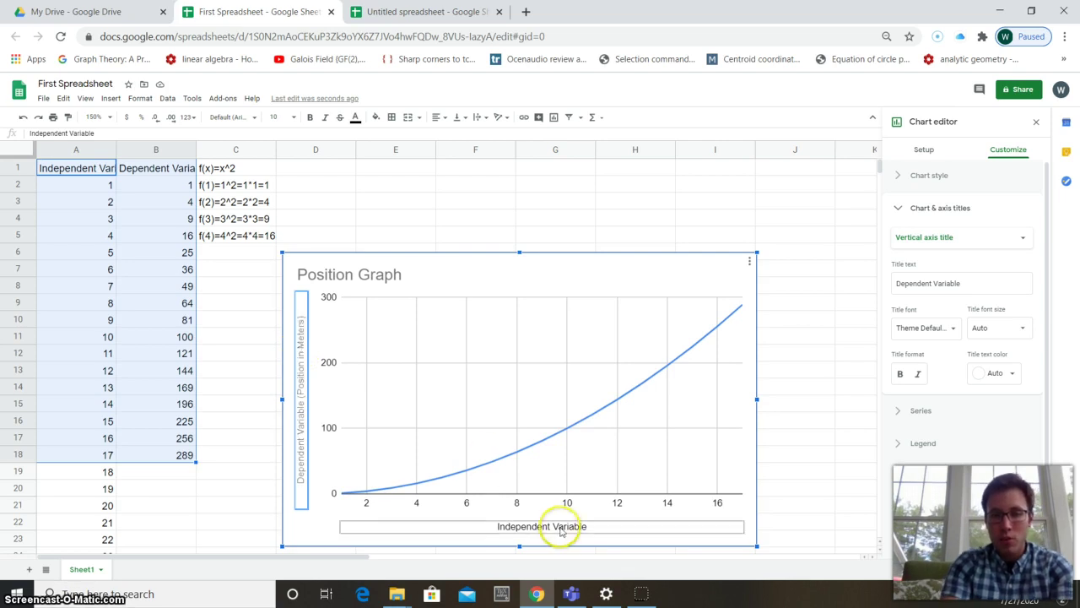
pyautogui.click(562, 528)
pyautogui.click(600, 527)
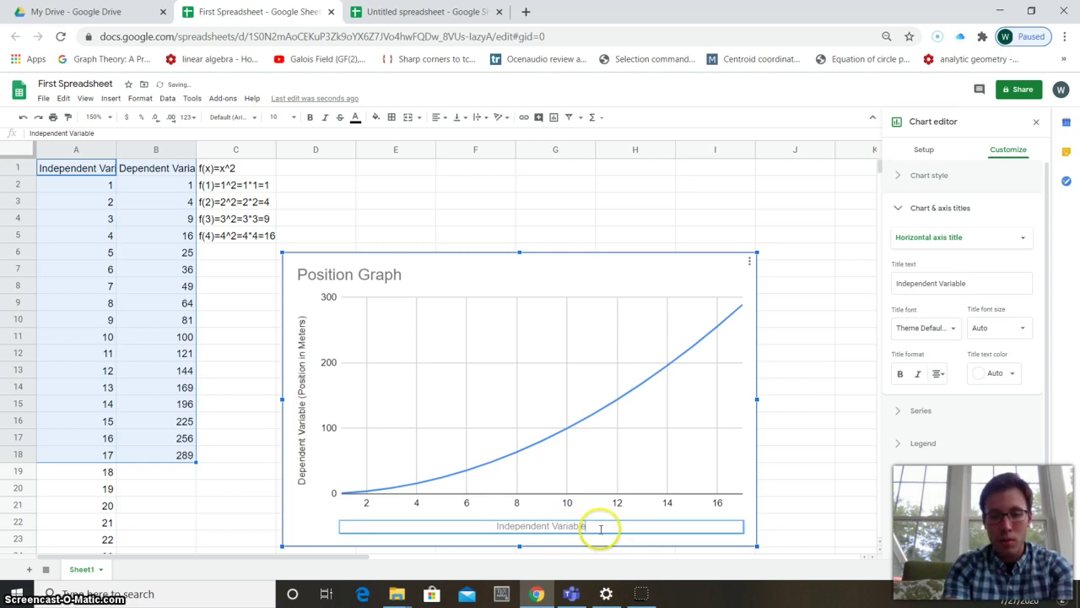
pyautogui.write('(T')
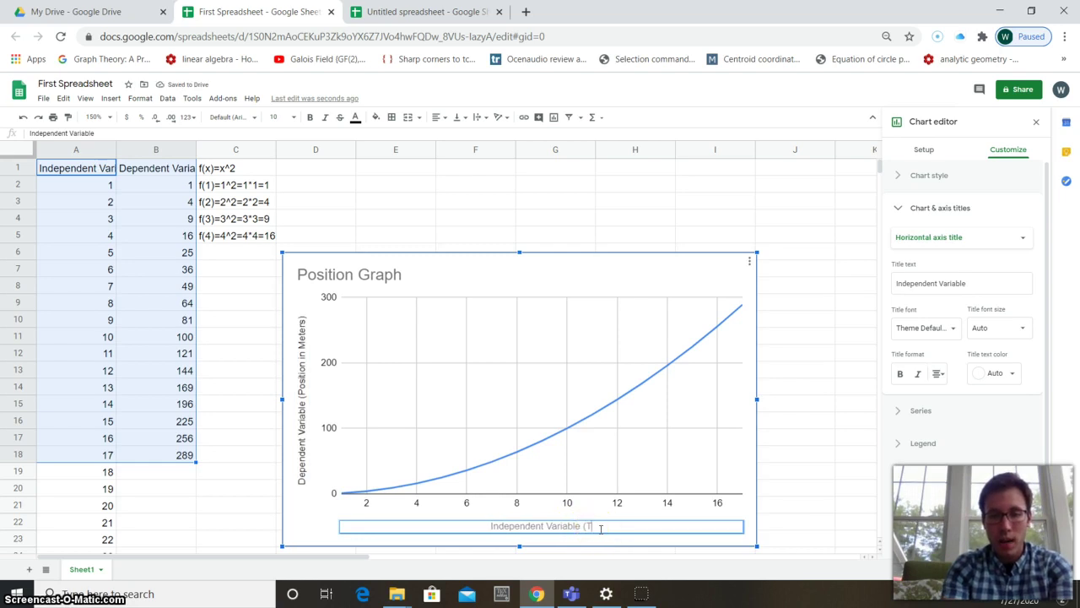
pyautogui.write('ime in Seco')
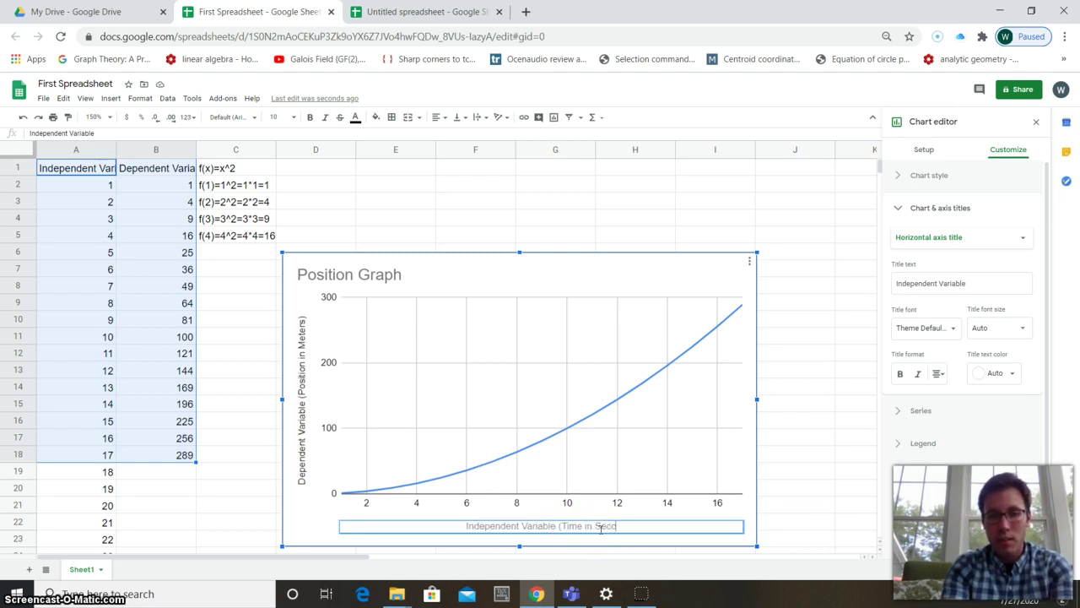
pyautogui.write('nds)')
pyautogui.click(550, 428)
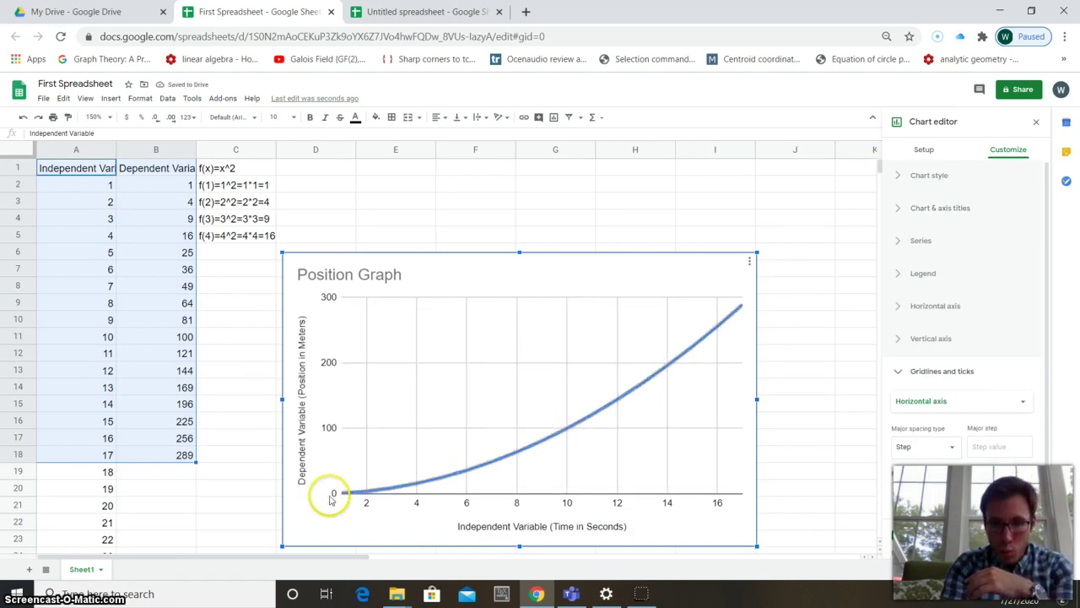
# Change the chart type from line to the suggested scatter chart
pyautogui.click(931, 153)
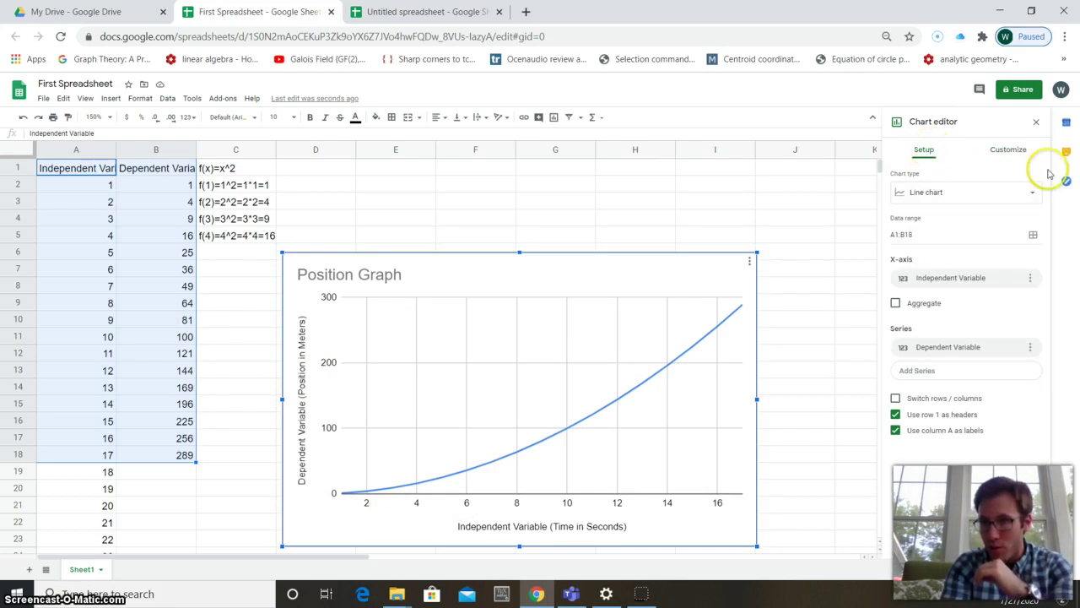
pyautogui.click(969, 197)
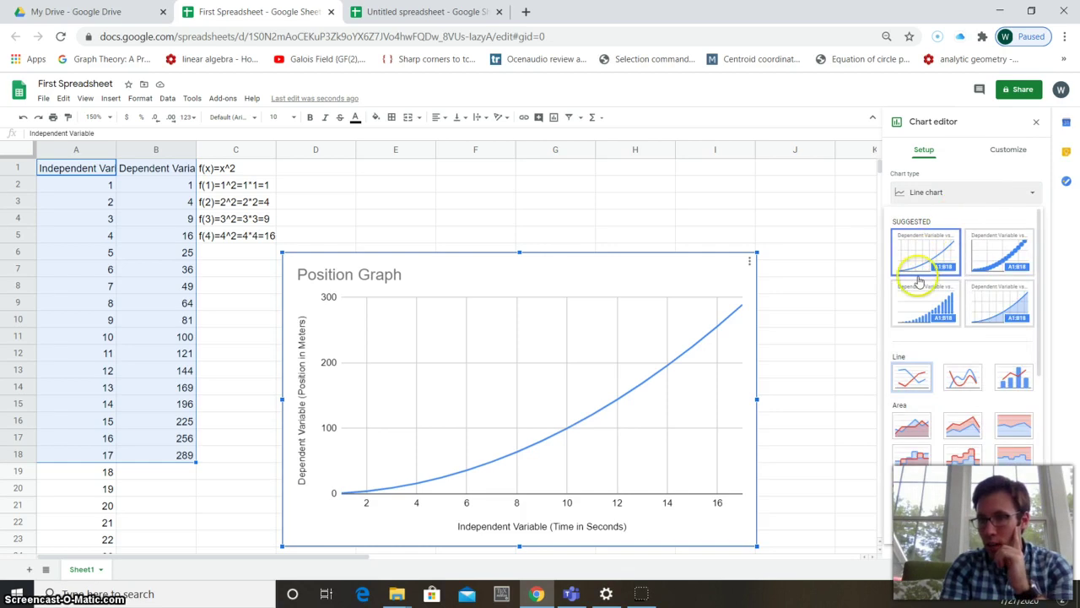
pyautogui.click(973, 196)
pyautogui.click(1004, 196)
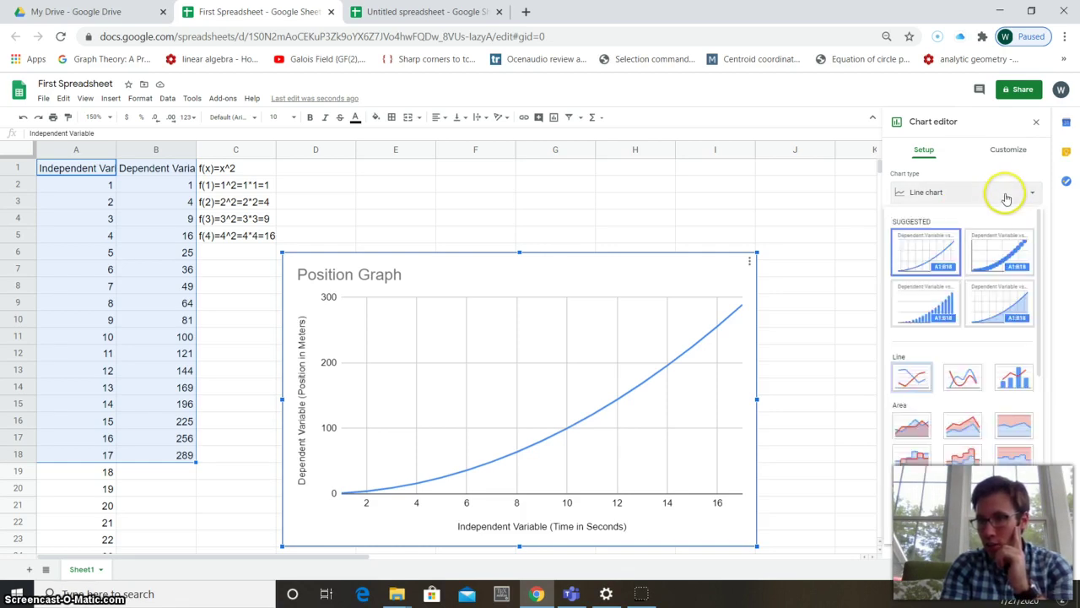
pyautogui.click(1001, 257)
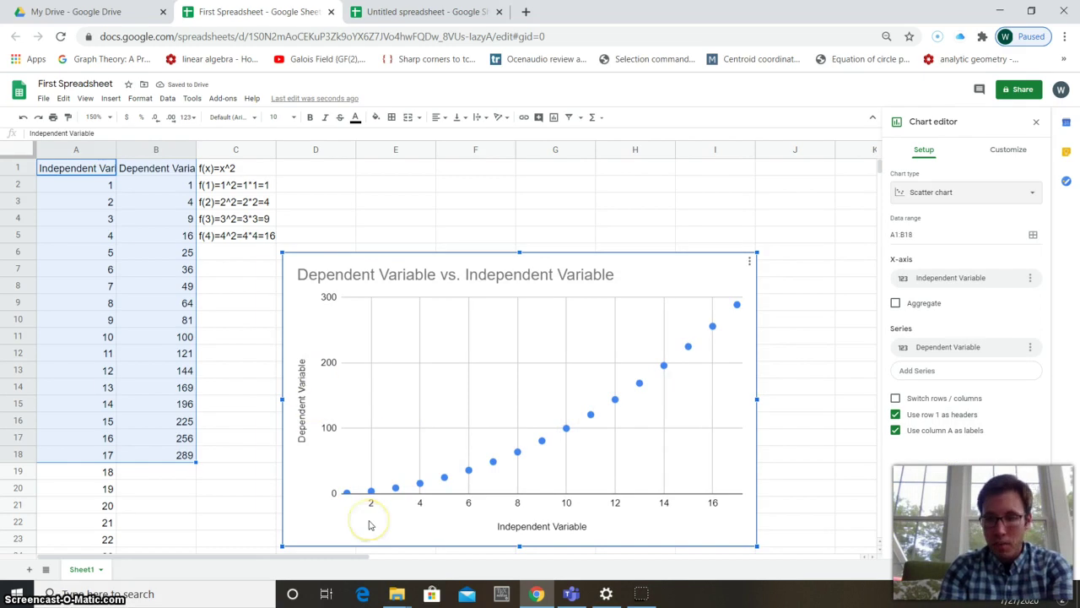
pyautogui.click(345, 493)
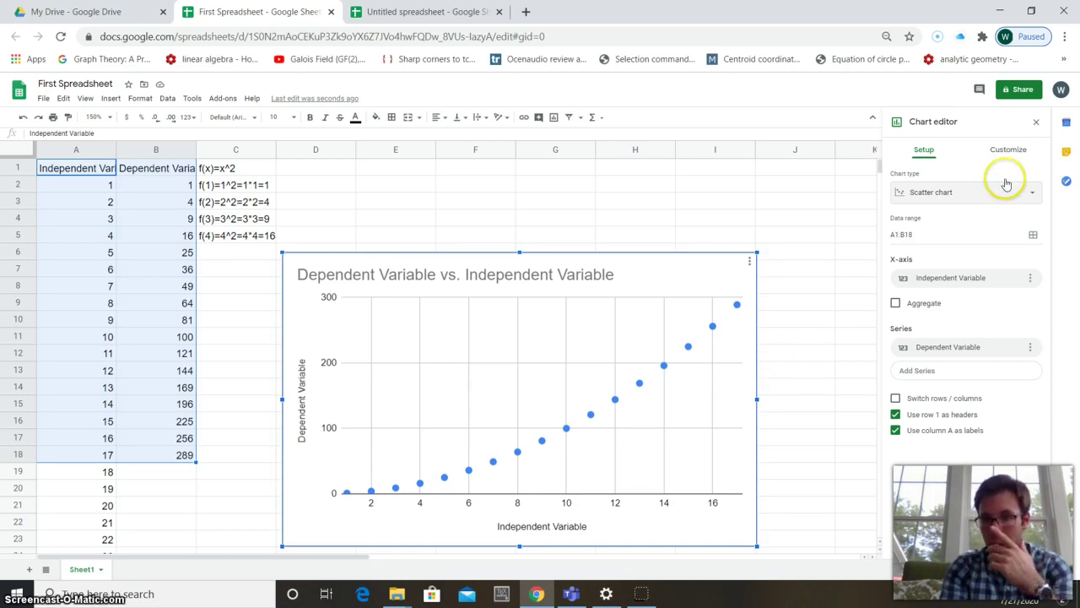
pyautogui.click(972, 200)
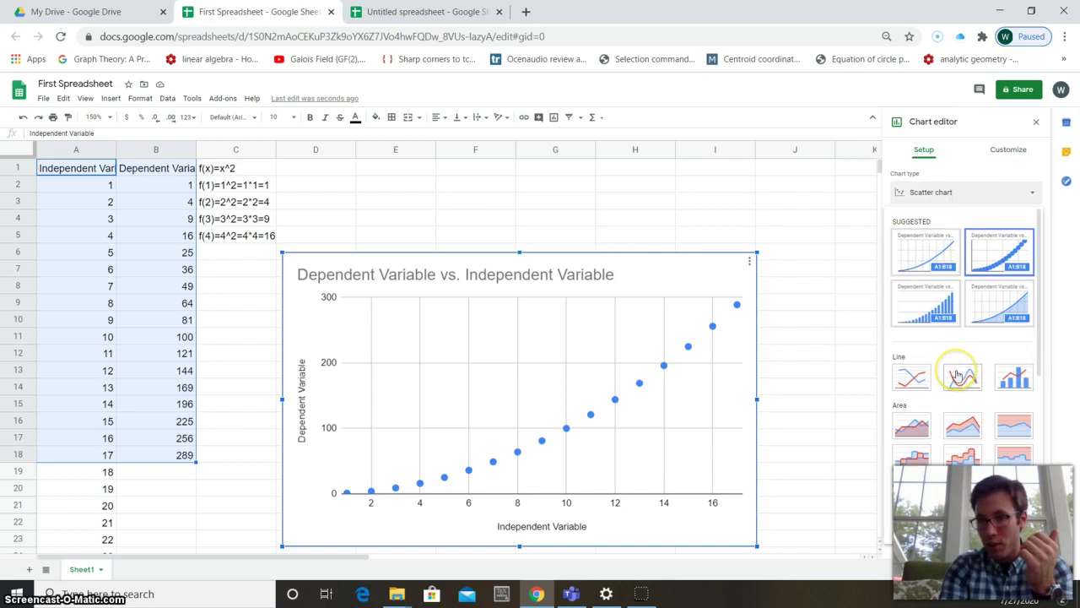
pyautogui.scroll(-3, 959, 379)
pyautogui.scroll(-1, 958, 375)
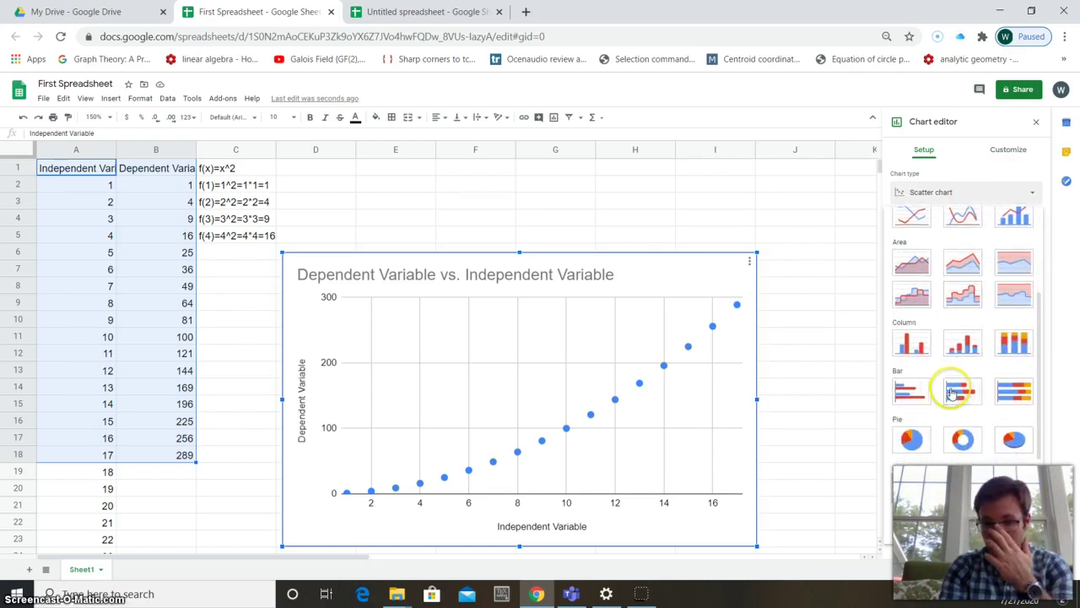
pyautogui.scroll(4, 926, 388)
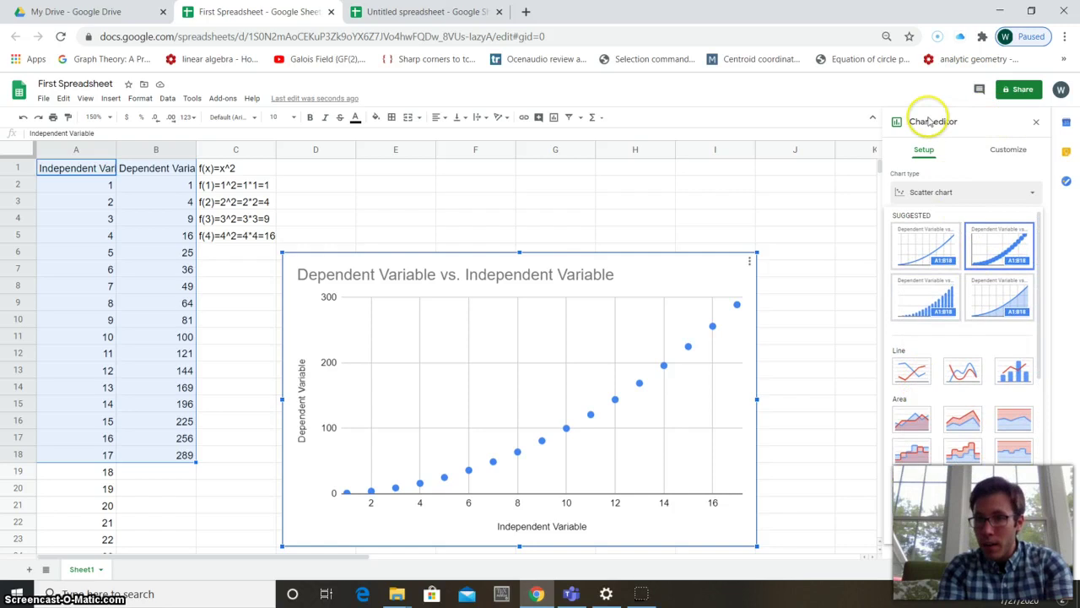
# Set the scatter chart's vertical axis minimum to 10 and maximum to 100, and enlarge the chart up and left to about cell B3
pyautogui.click(1004, 154)
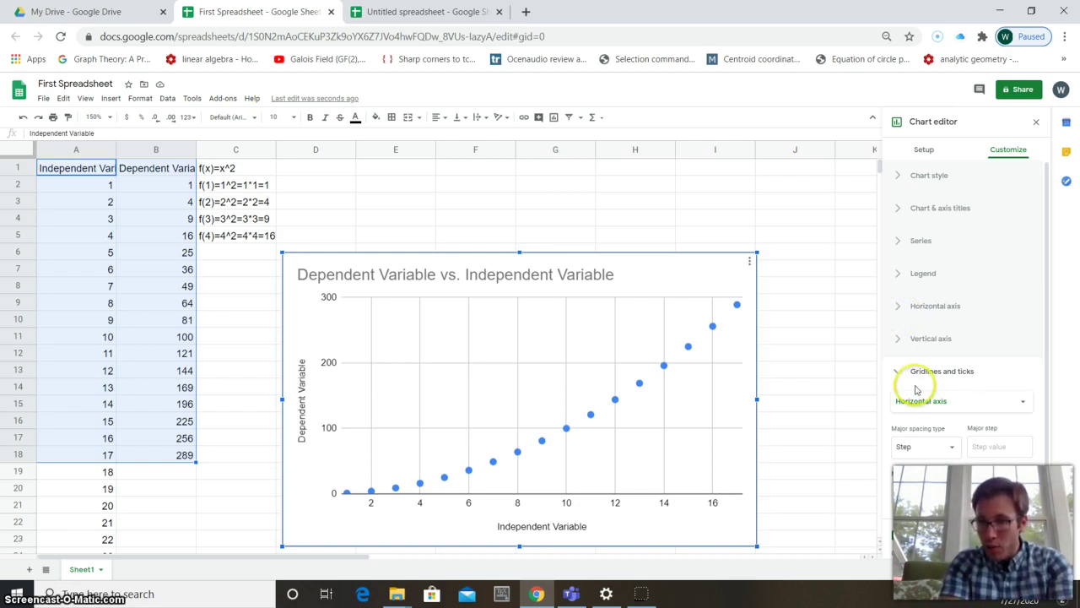
pyautogui.click(893, 365)
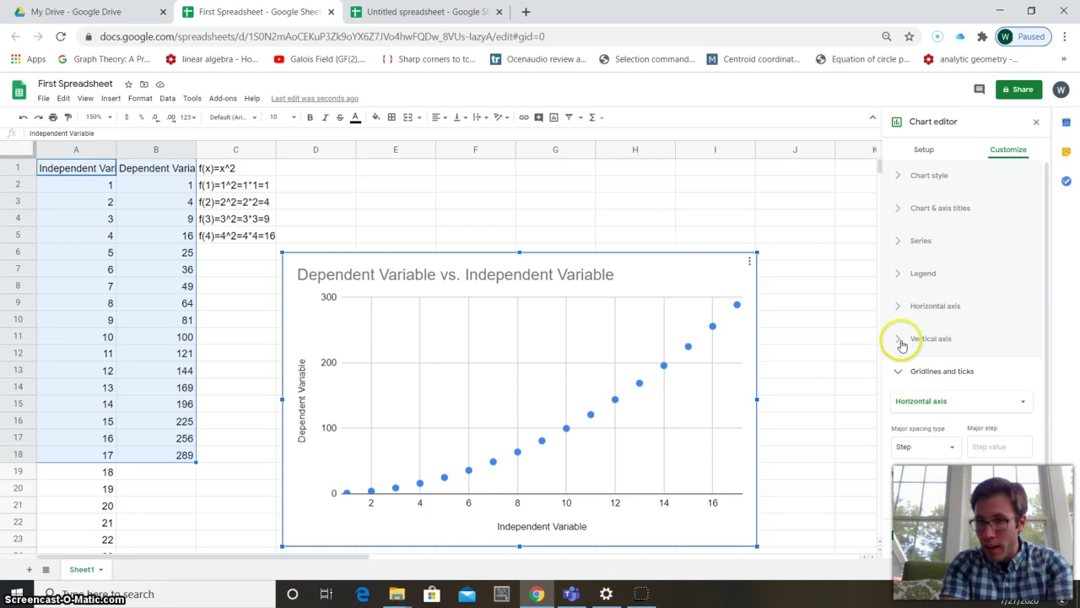
pyautogui.click(900, 342)
pyautogui.scroll(-3, 911, 346)
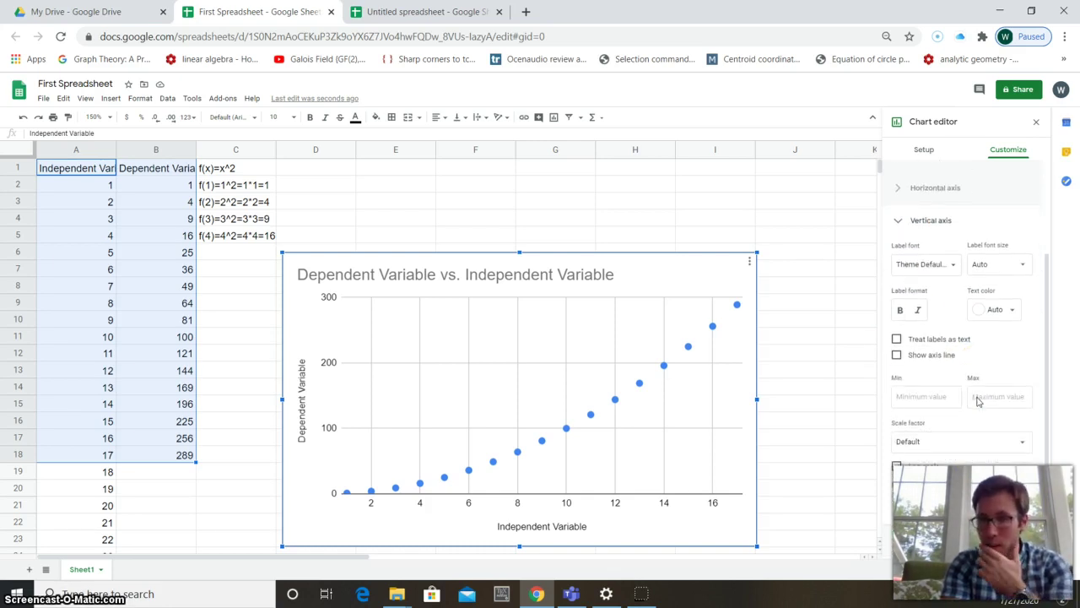
pyautogui.click(939, 264)
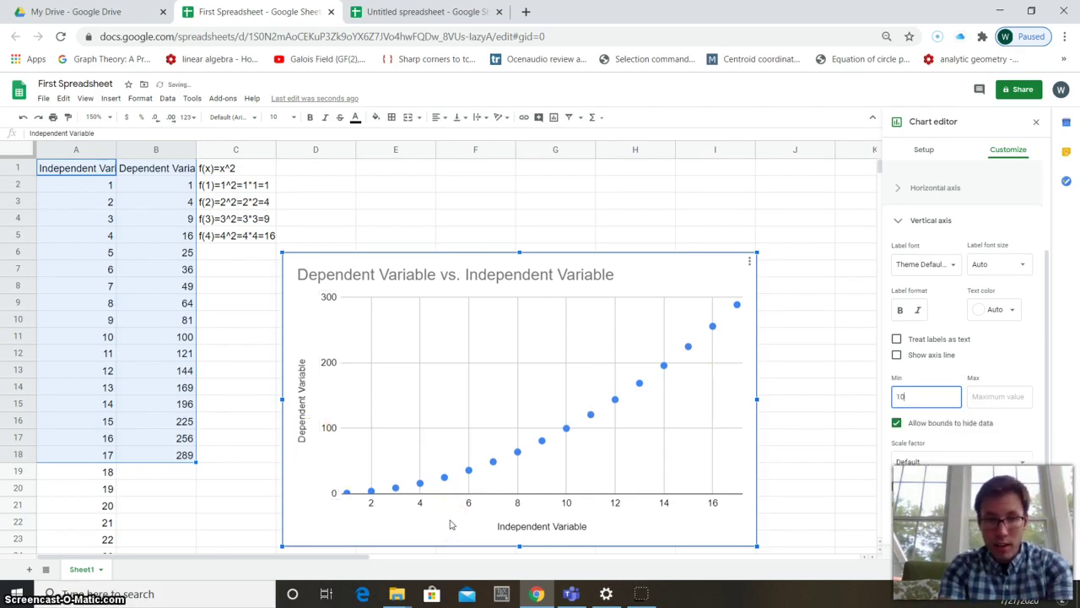
pyautogui.click(928, 398)
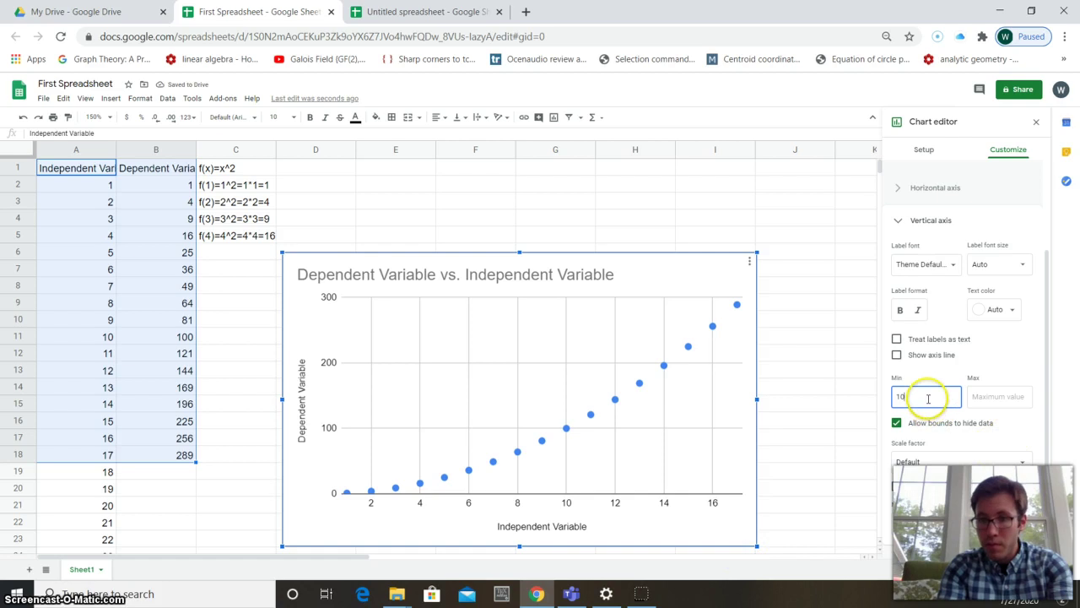
pyautogui.click(1004, 398)
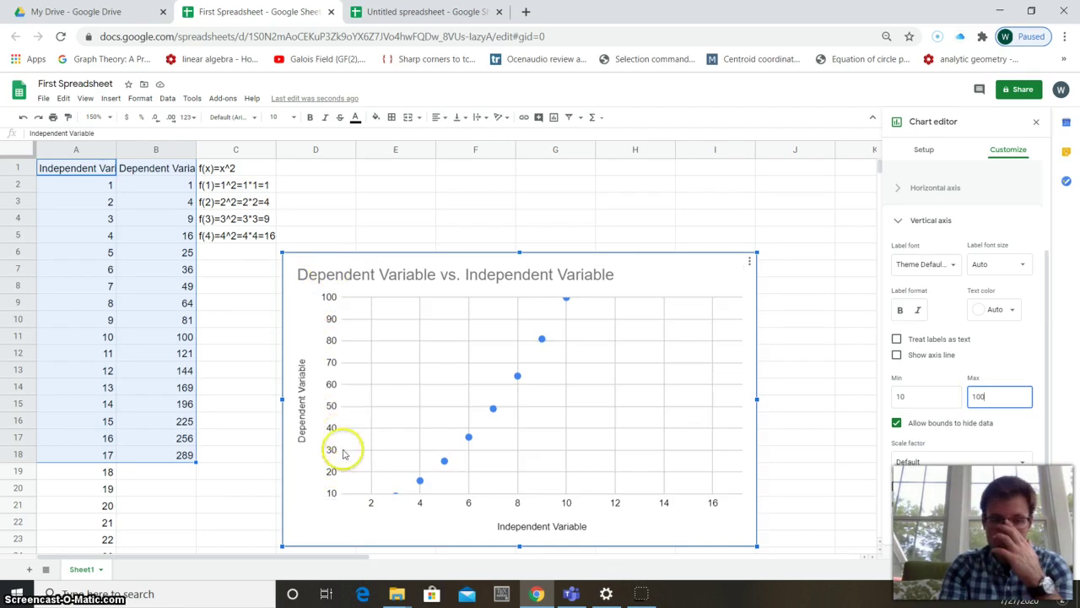
pyautogui.moveTo(284, 253); pyautogui.dragTo(193, 197)
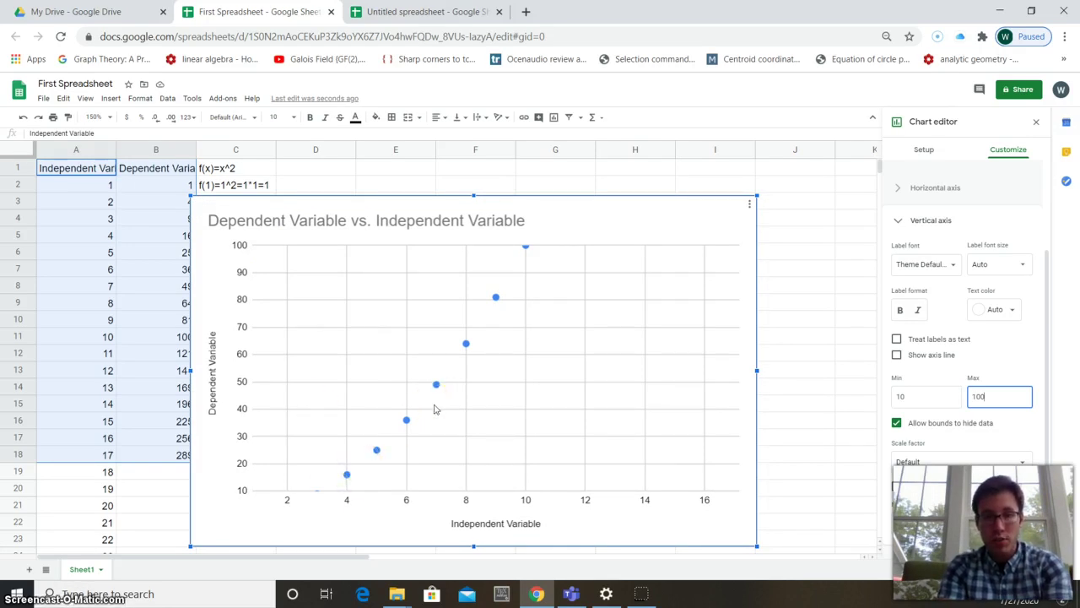
# Create a new Google Docs document from Google Drive and paste the copied table linked to its spreadsheet
pyautogui.click(93, 12)
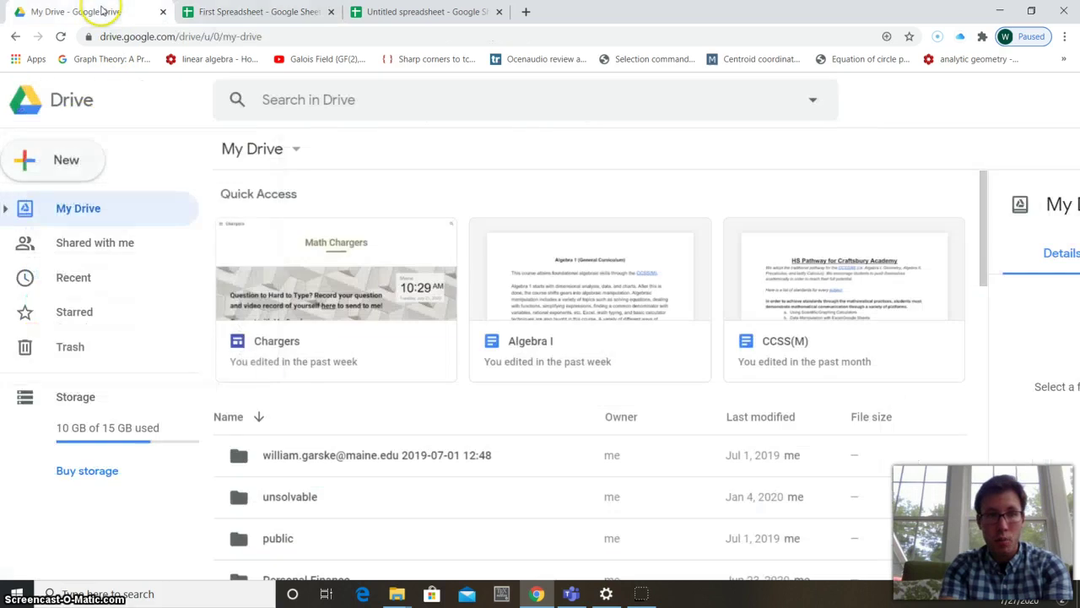
pyautogui.click(57, 165)
pyautogui.click(121, 278)
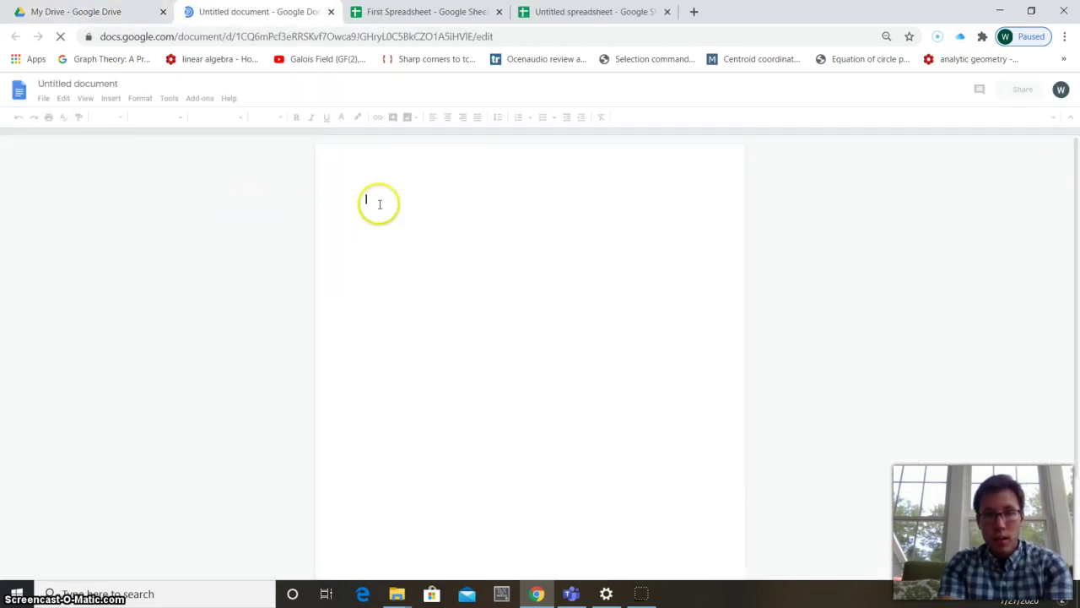
pyautogui.hotkey('ctrl', 'v')
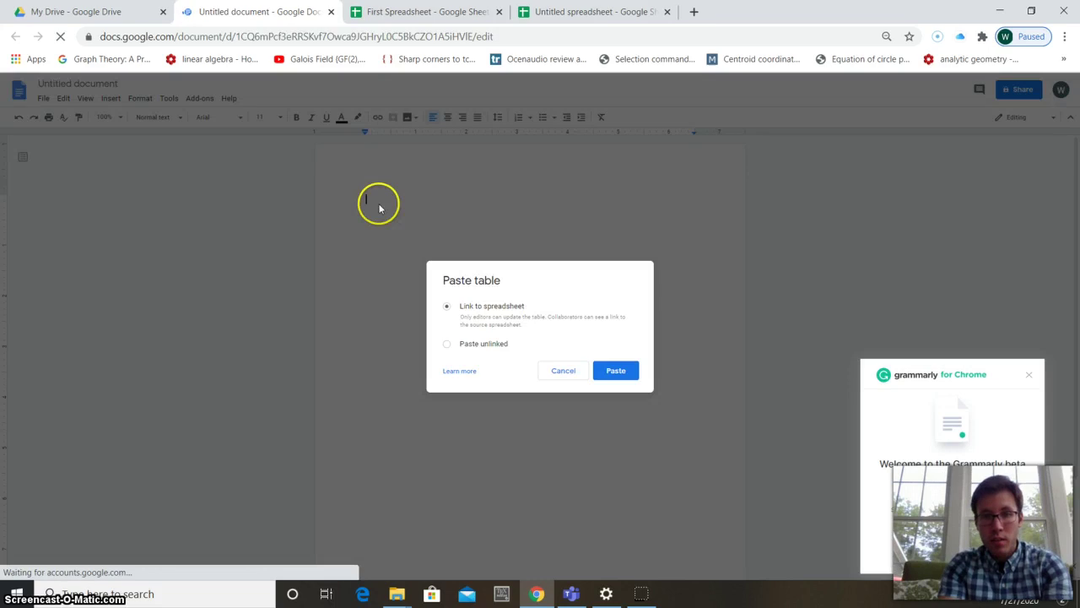
pyautogui.click(618, 374)
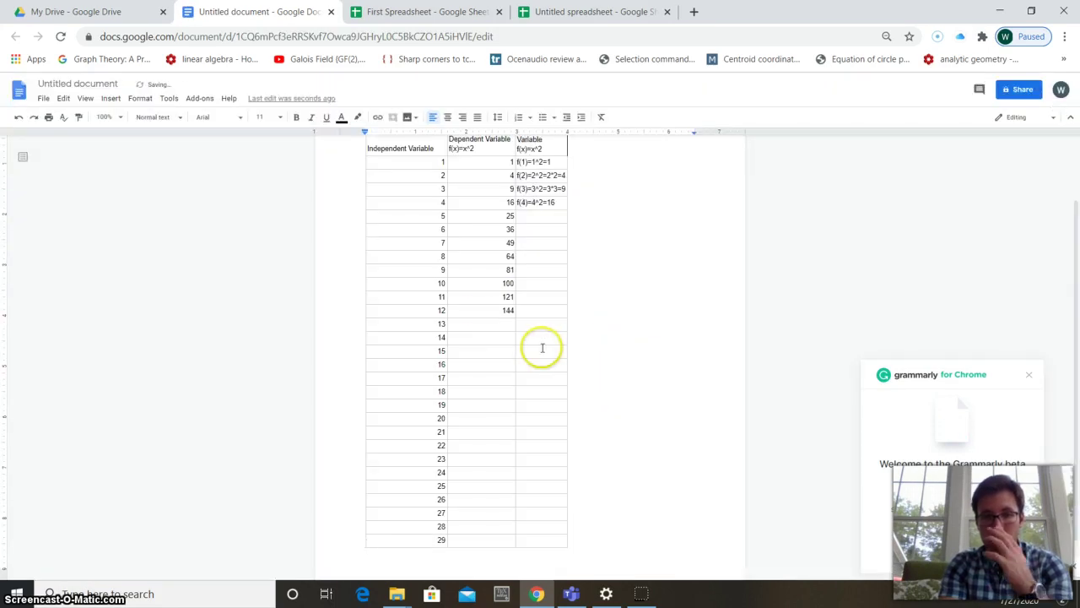
# Switch back to First Spreadsheet and copy the scatter chart
pyautogui.click(422, 12)
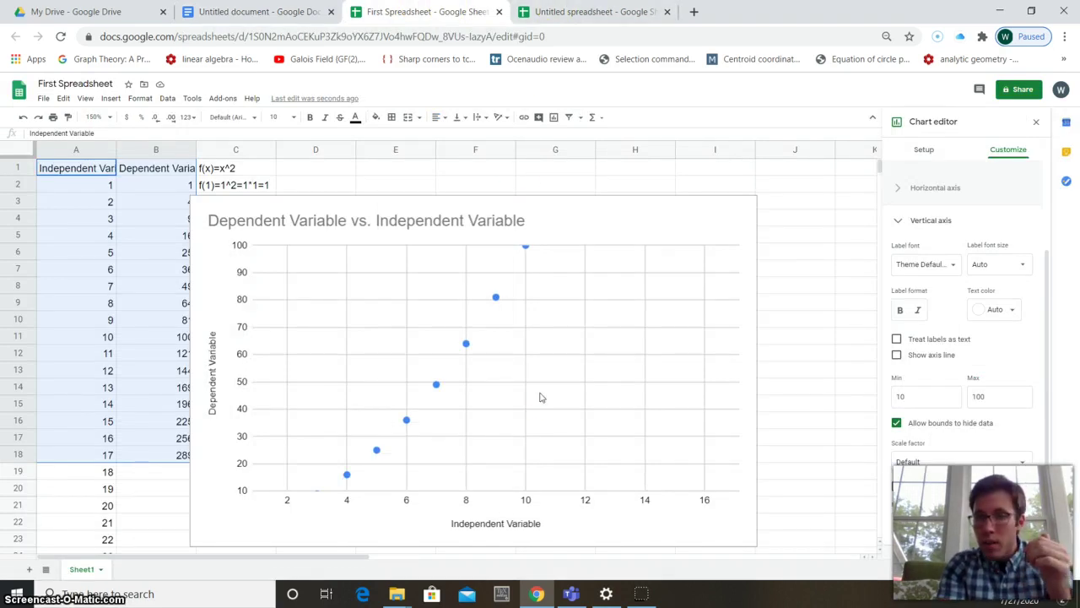
pyautogui.click(552, 330)
pyautogui.rightClick(625, 211)
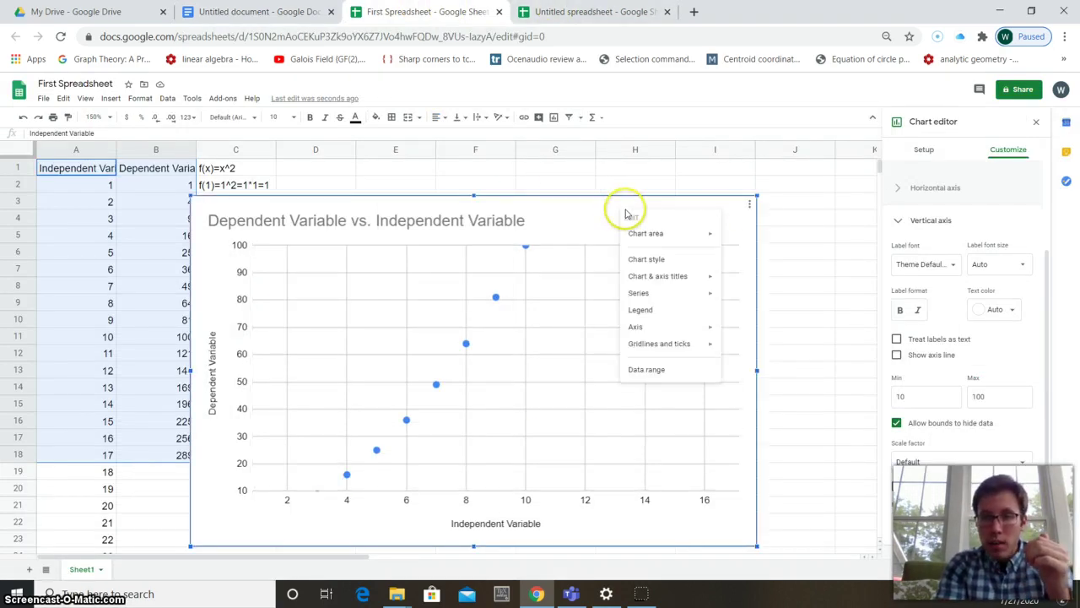
pyautogui.click(749, 204)
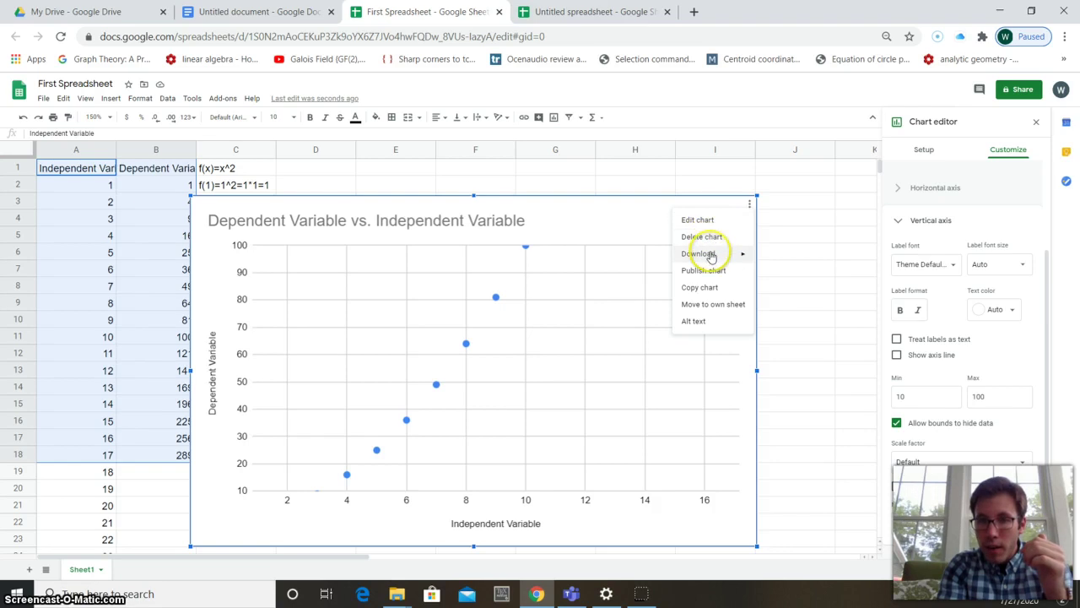
pyautogui.click(711, 288)
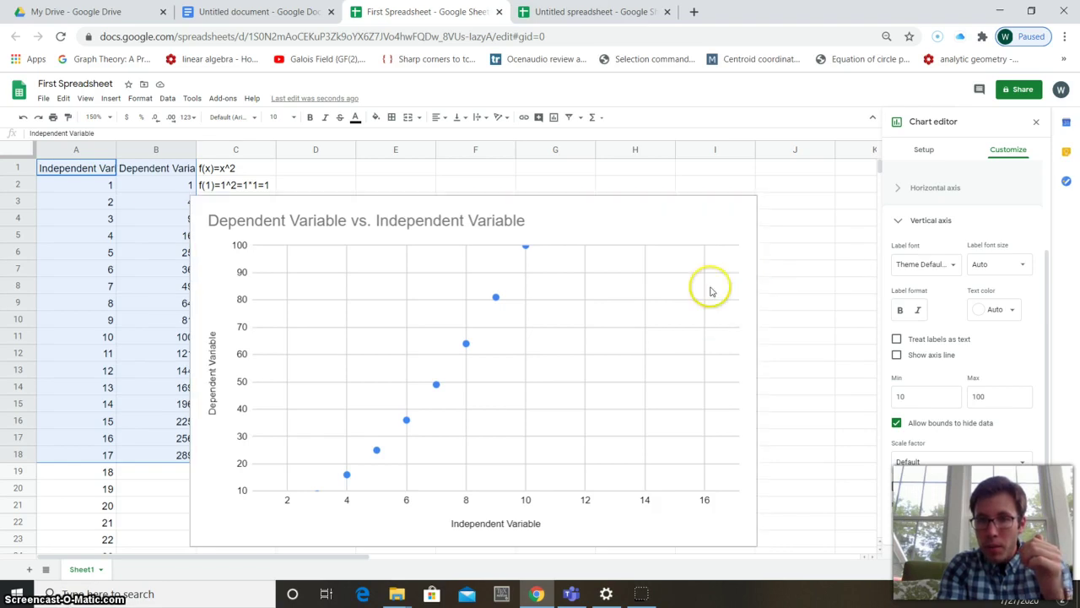
# Switch to the untitled document, undo the table paste, and paste the scatter chart linked to its spreadsheet
pyautogui.click(253, 12)
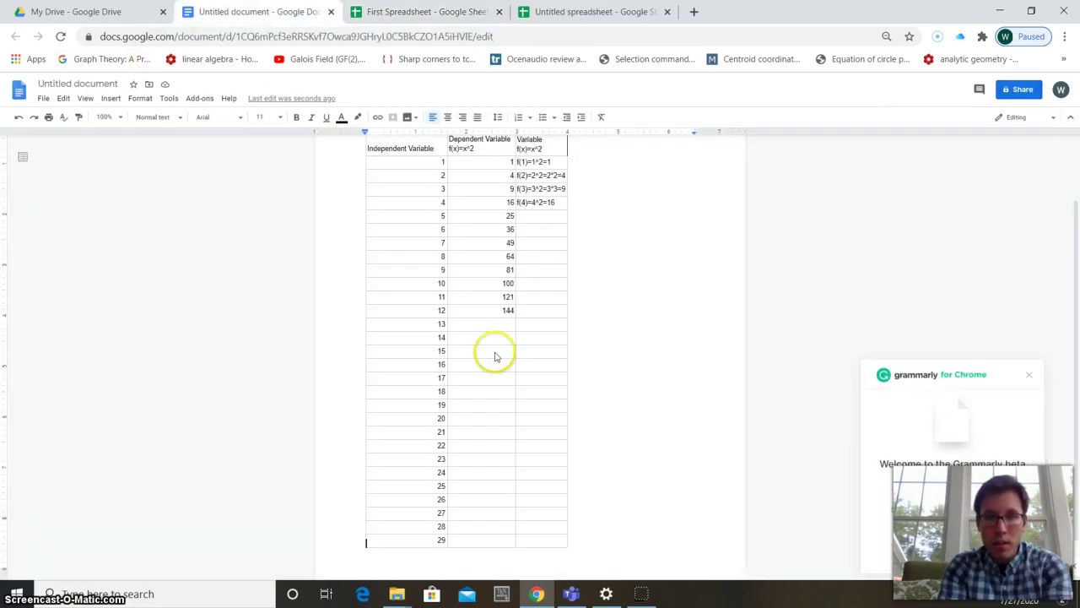
pyautogui.click(623, 176)
pyautogui.hotkey('ctrl', 'z')
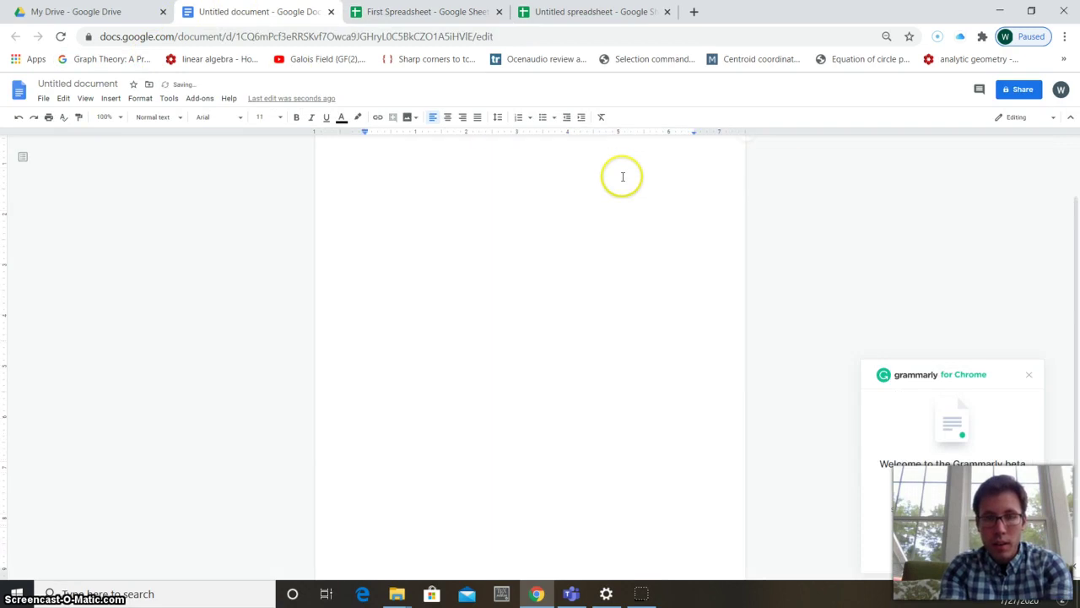
pyautogui.hotkey('ctrl', 'v')
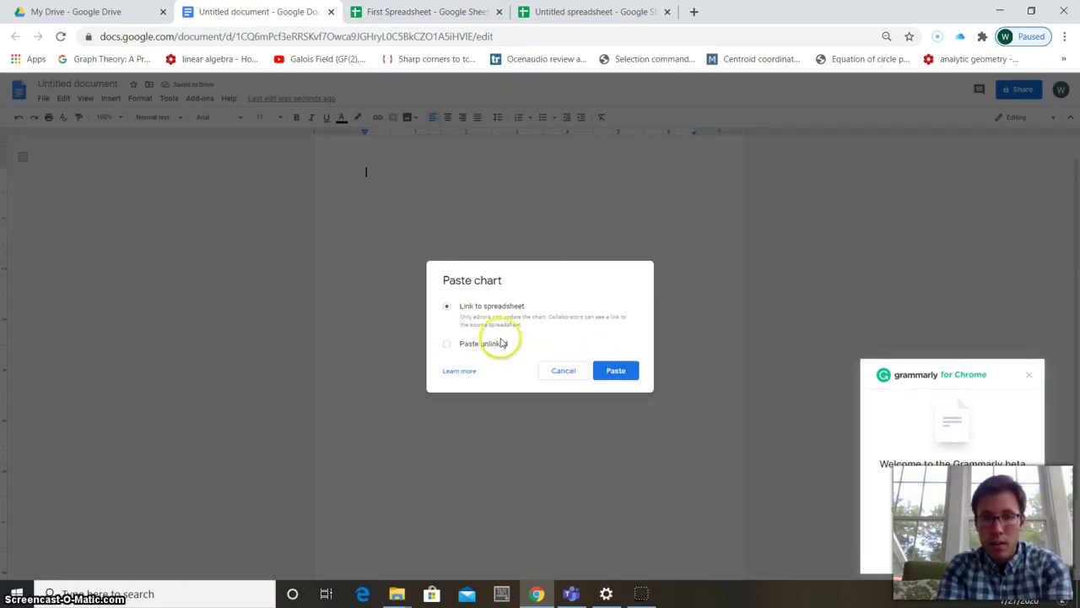
pyautogui.click(616, 372)
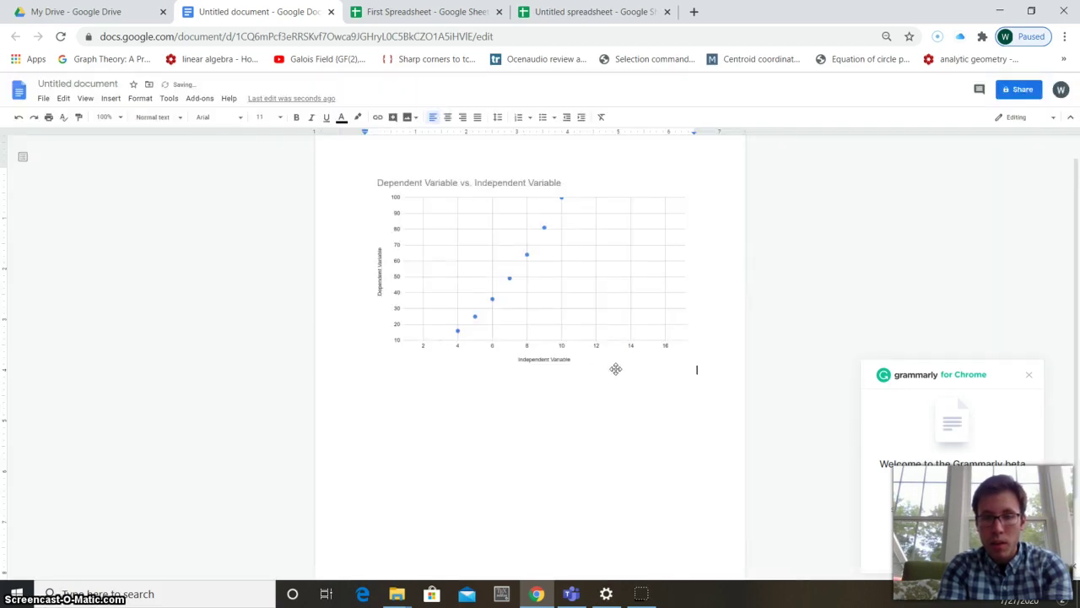
# Return to First Spreadsheet and copy the scatter chart again
pyautogui.click(591, 12)
pyautogui.click(427, 12)
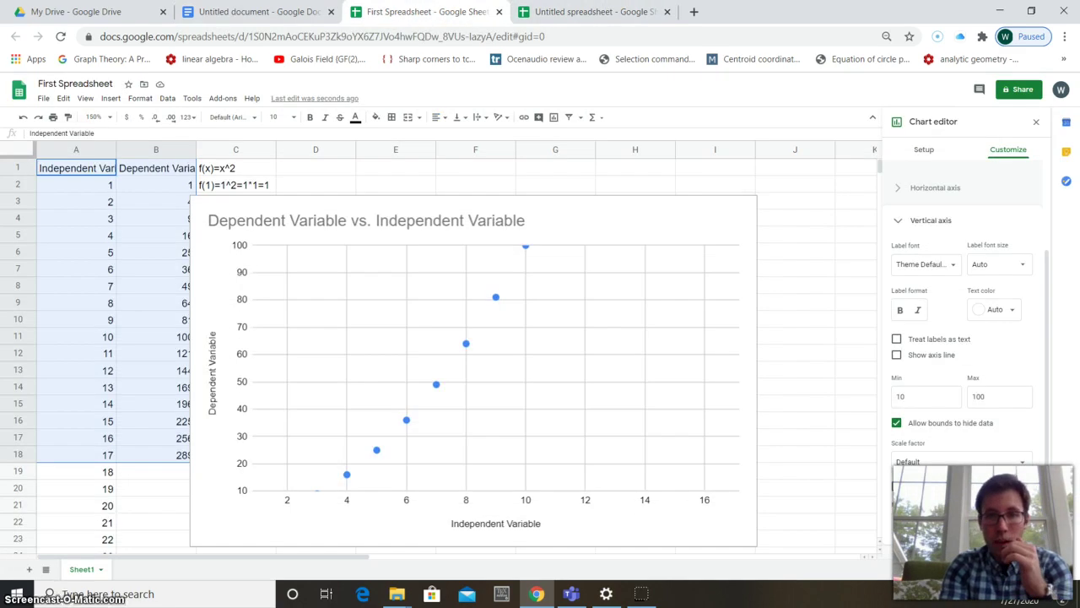
pyautogui.click(692, 210)
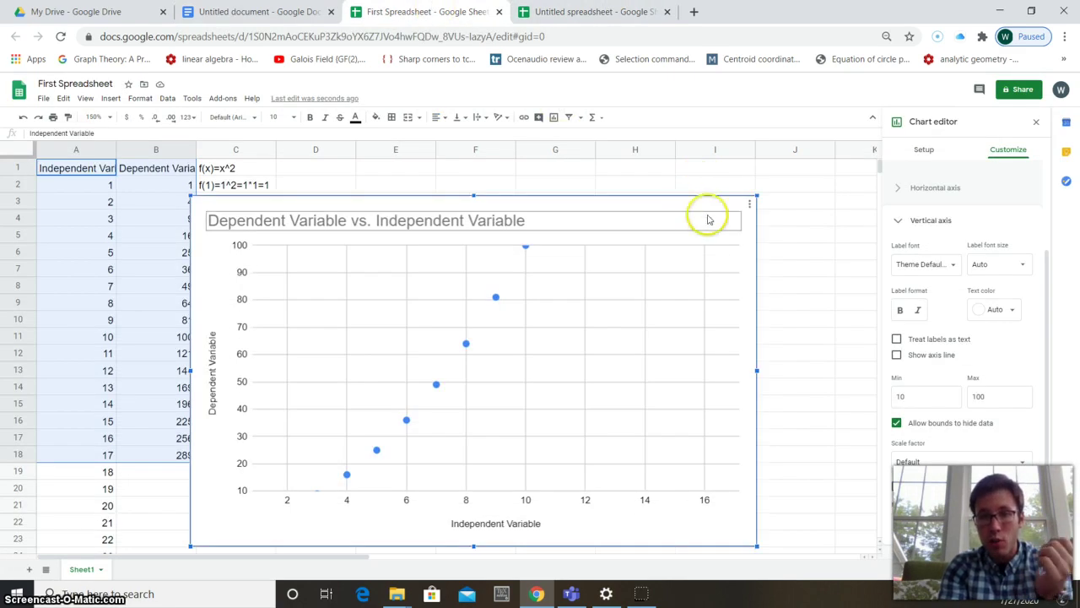
pyautogui.click(749, 204)
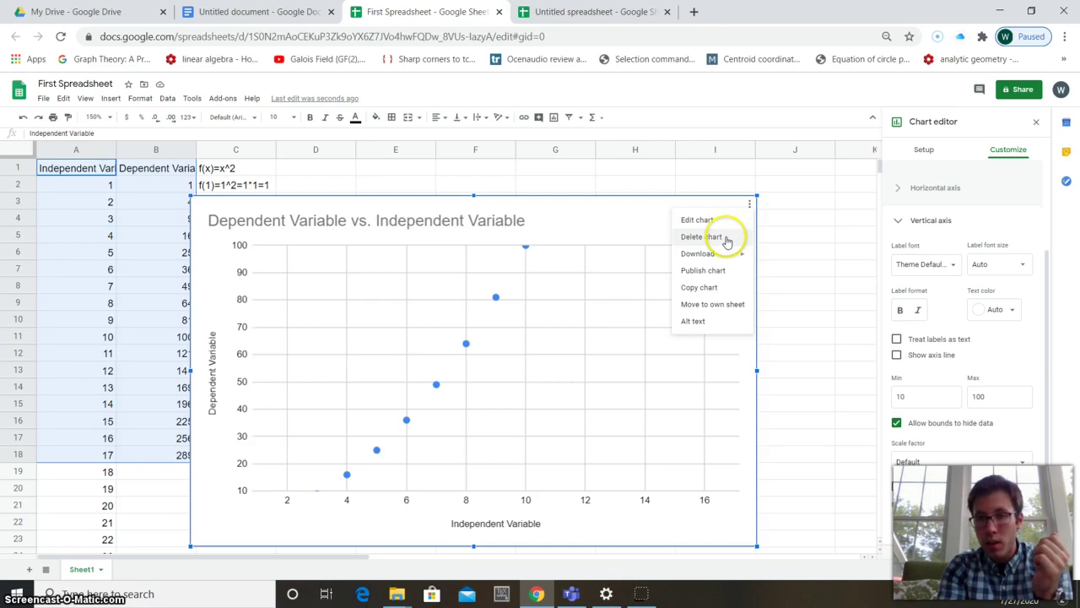
pyautogui.click(723, 288)
# Delete the chart in the untitled document and paste the newly copied scatter chart linked to its spreadsheet
pyautogui.click(582, 11)
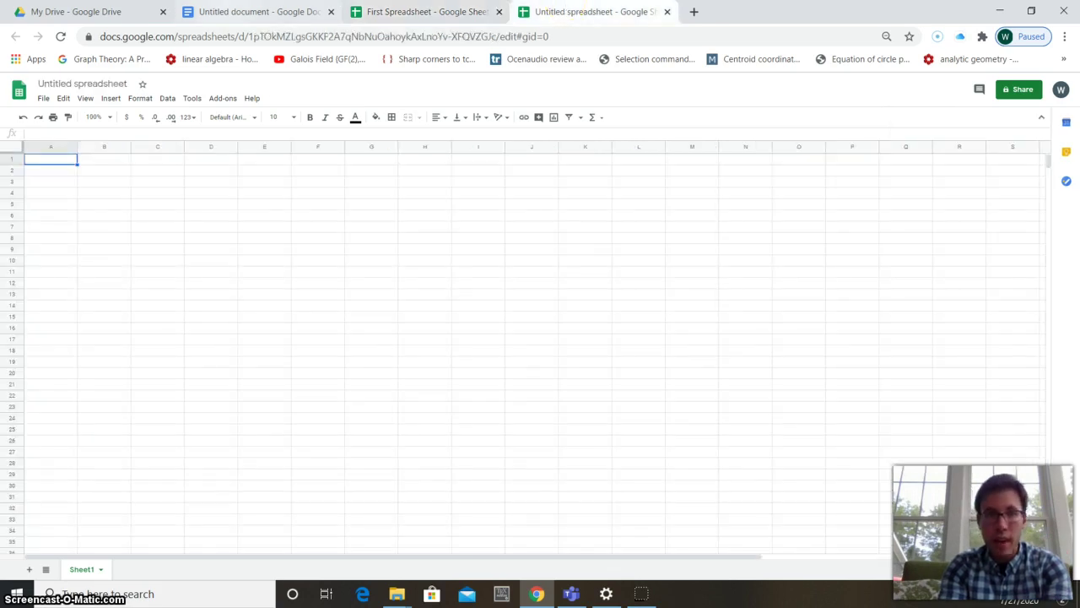
pyautogui.click(253, 11)
pyautogui.click(448, 241)
pyautogui.press('Delete')
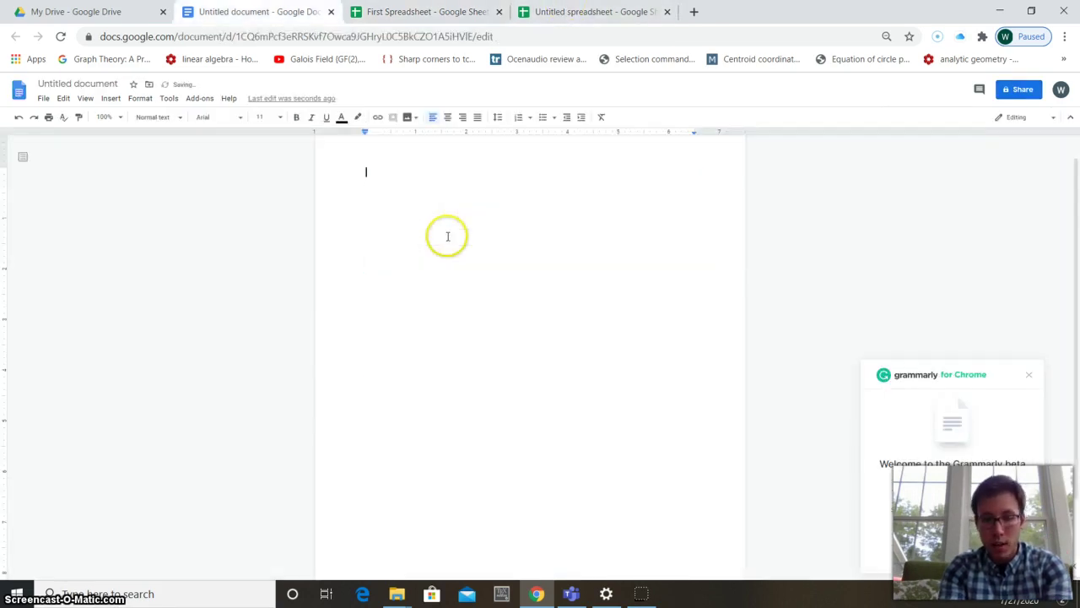
pyautogui.hotkey('ctrl', 'v')
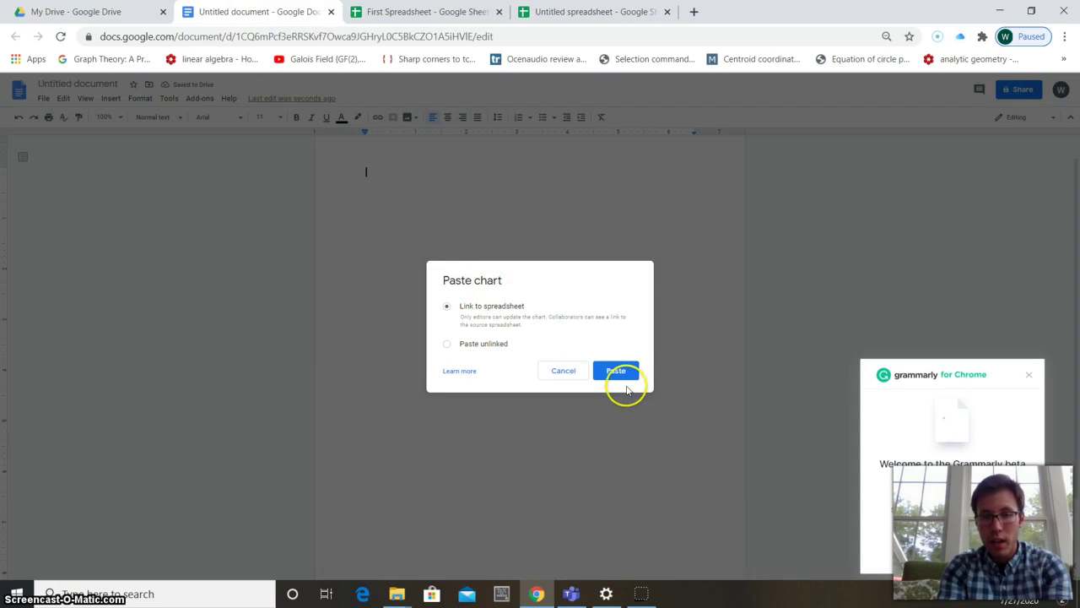
pyautogui.click(620, 376)
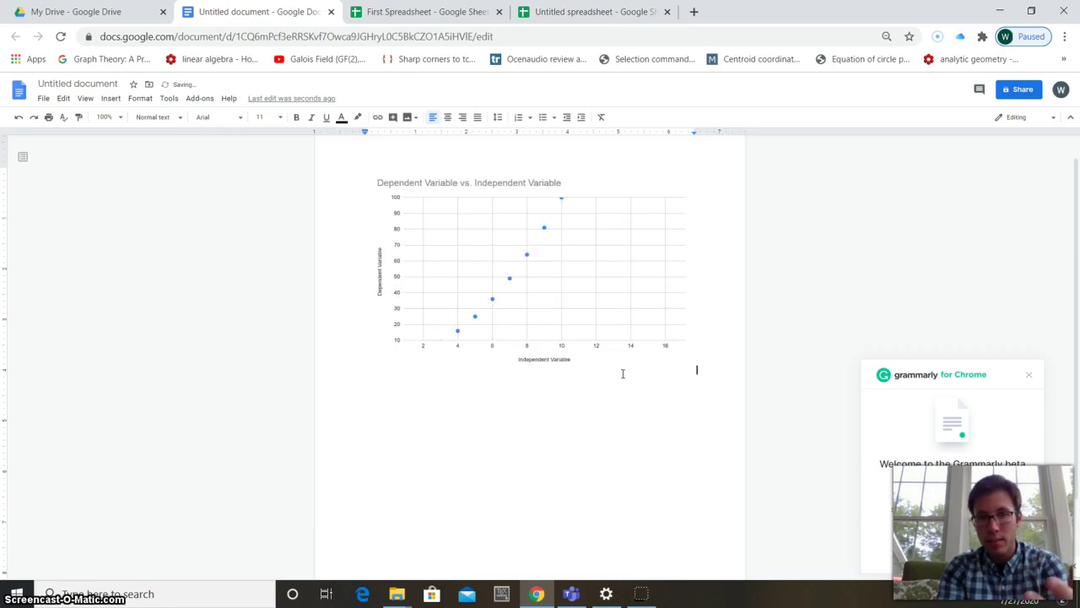
# Examine the scatter chart's horizontal axis gridline and tick settings in First Spreadsheet, including the major step
pyautogui.click(576, 11)
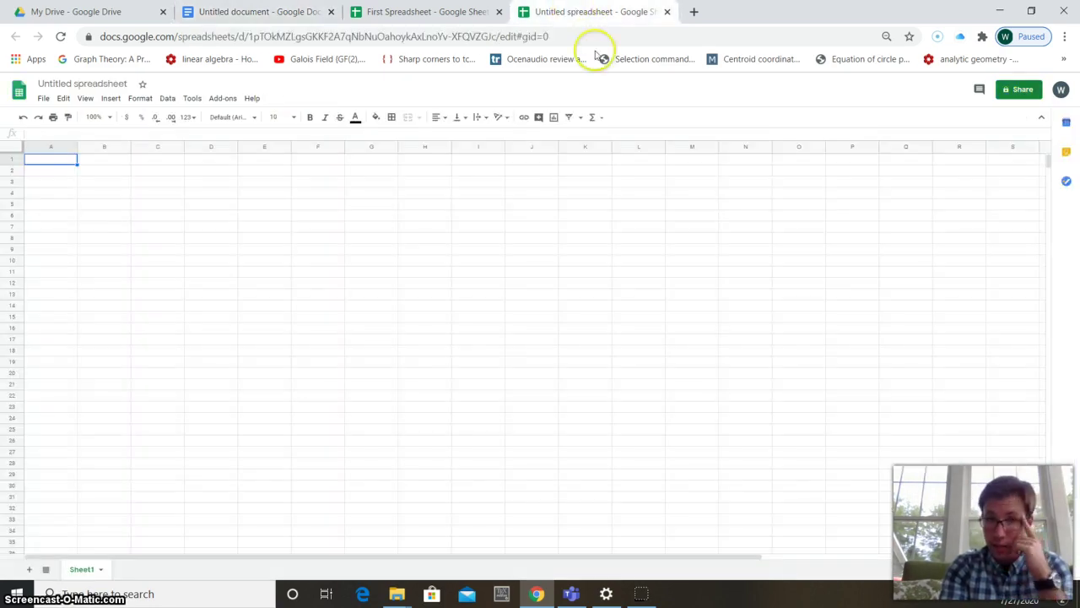
pyautogui.click(426, 12)
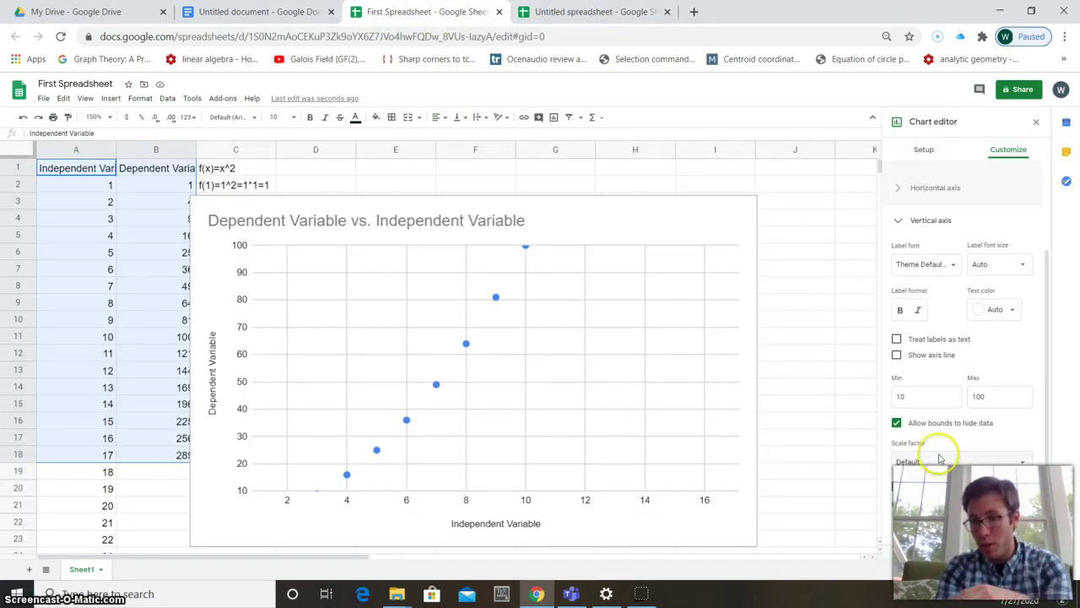
pyautogui.scroll(-2, 969, 511)
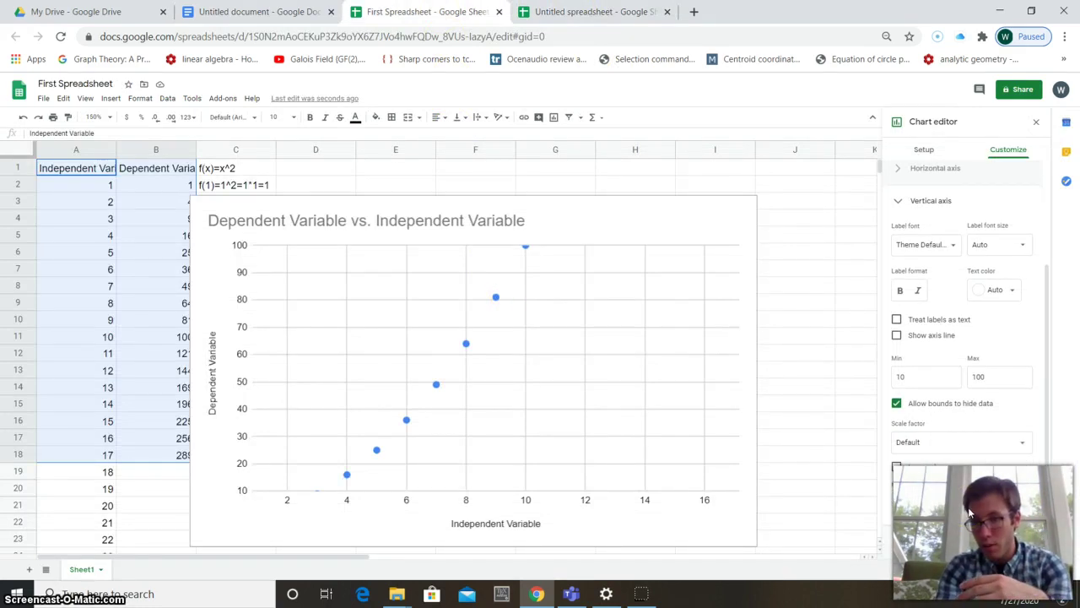
pyautogui.click(905, 538)
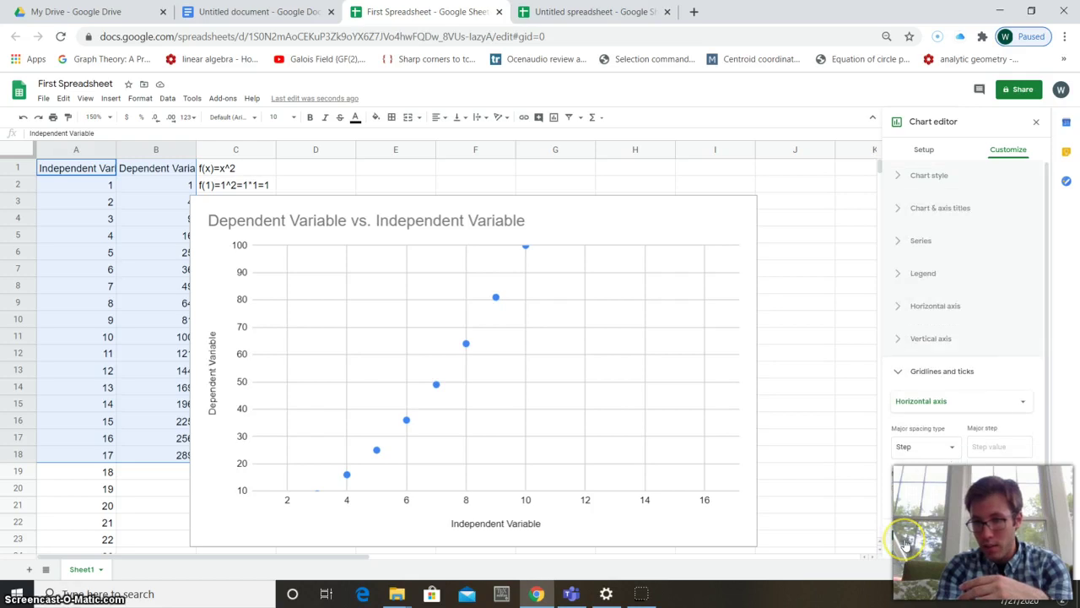
pyautogui.click(1005, 445)
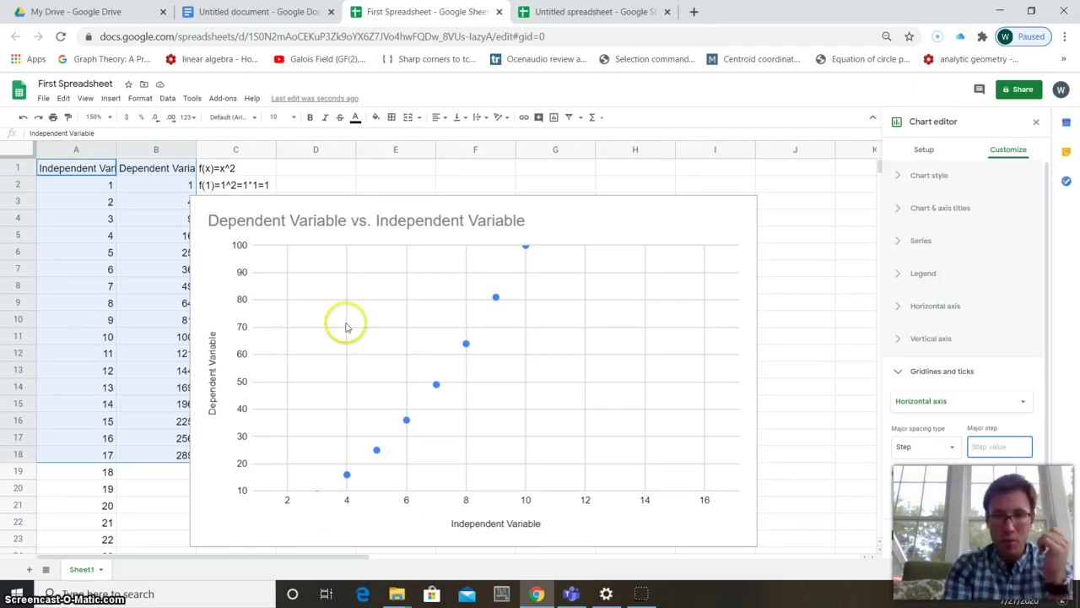
# Delete the scatter chart from First Spreadsheet
pyautogui.click(477, 249)
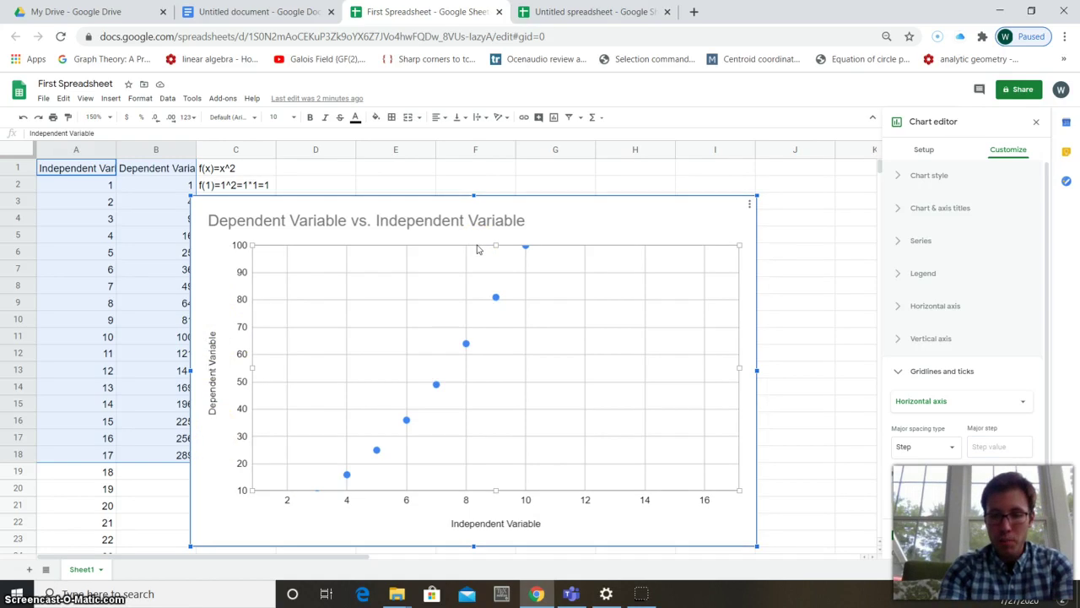
pyautogui.press('Delete')
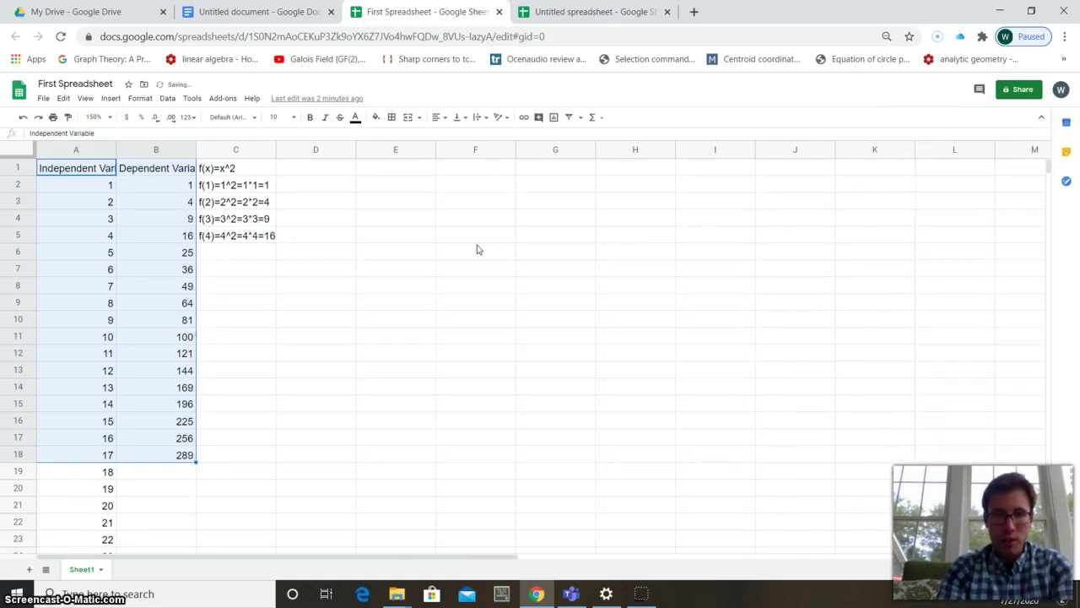
pyautogui.click(264, 309)
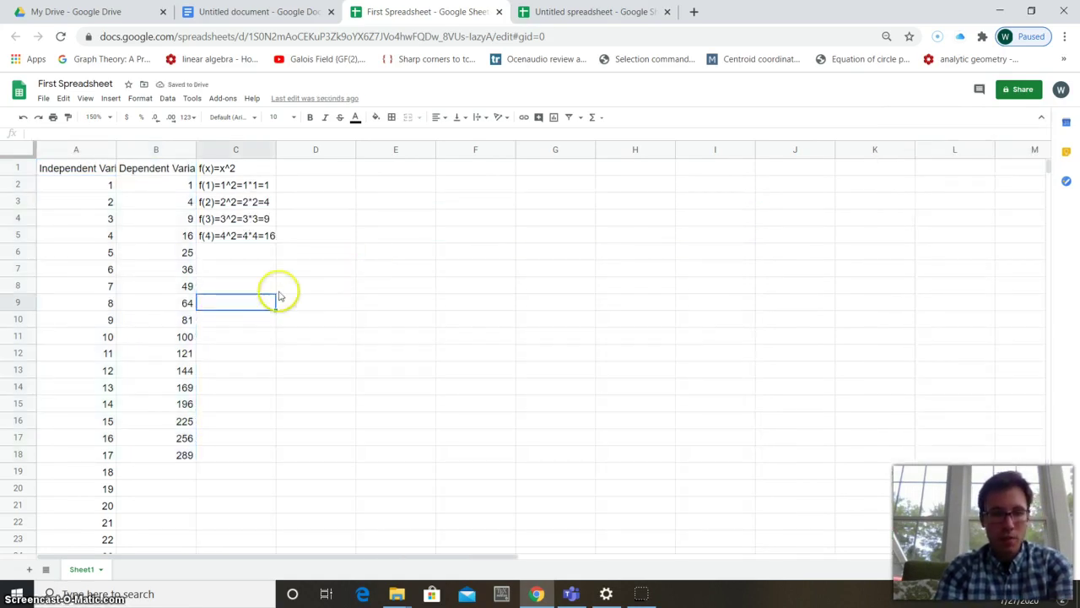
# Clear the numbers and the Sum row from cells E2:F7
pyautogui.click(487, 284)
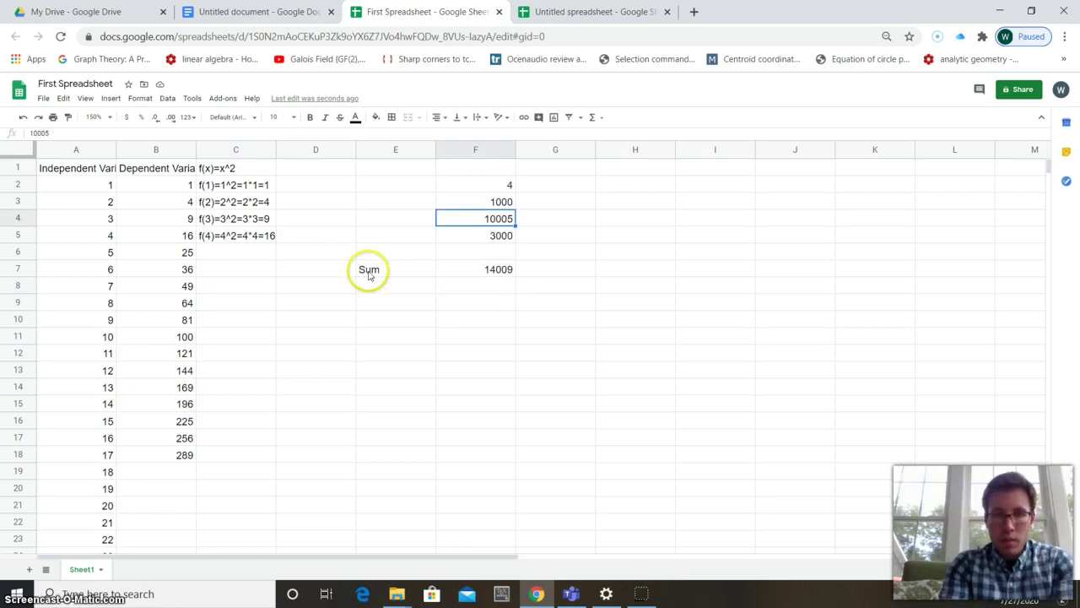
pyautogui.moveTo(367, 270); pyautogui.dragTo(498, 186)
pyautogui.press('Delete')
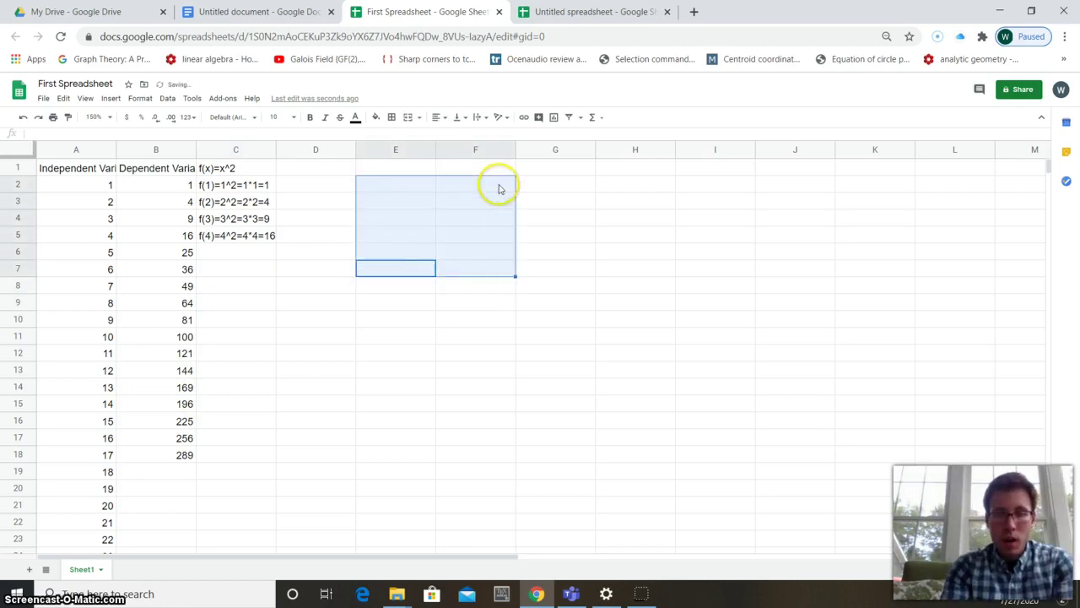
pyautogui.click(506, 303)
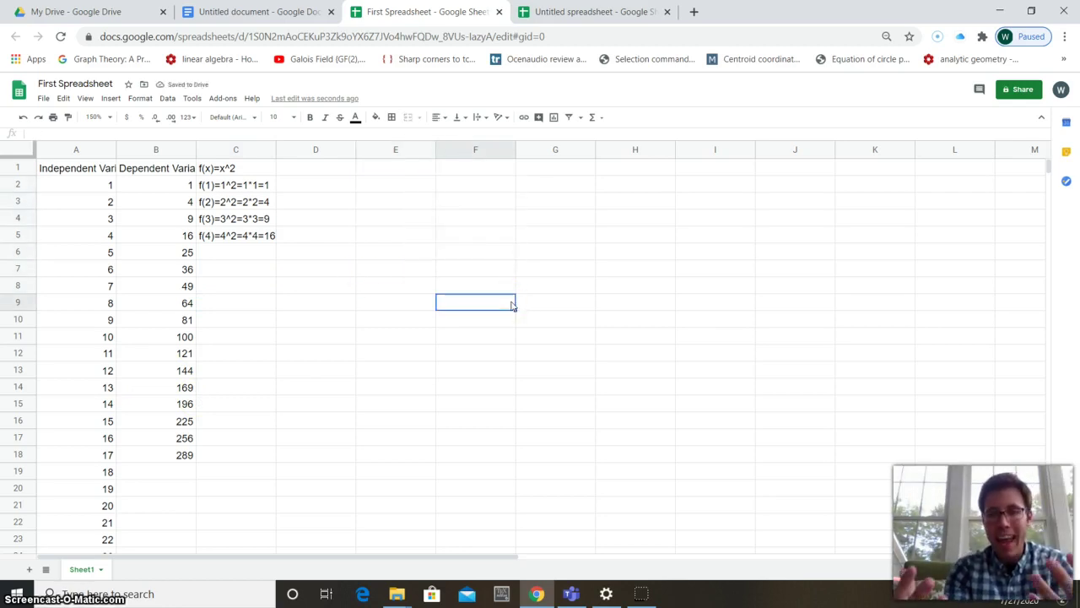
# Enter the values 10, 50 and 2000 in cells F2 to F4
pyautogui.click(462, 189)
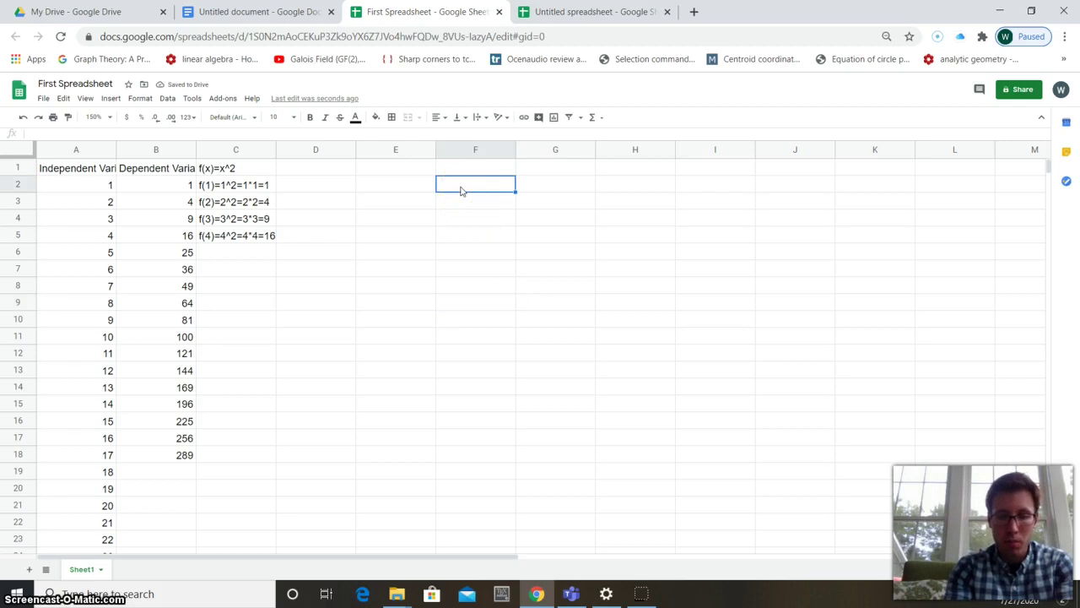
pyautogui.write('10')
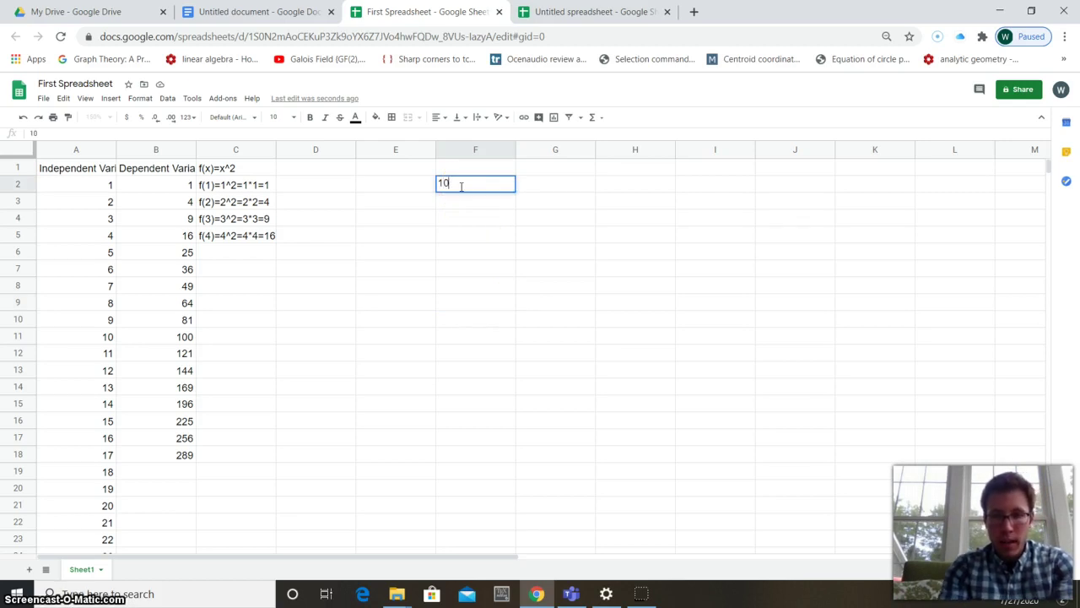
pyautogui.press('Return')
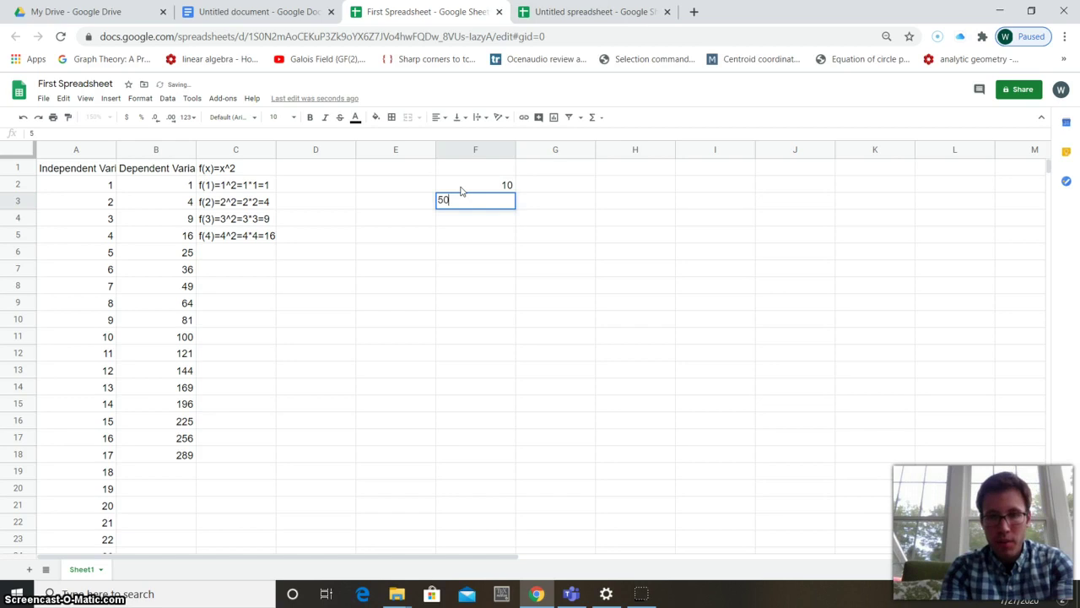
pyautogui.press('Return')
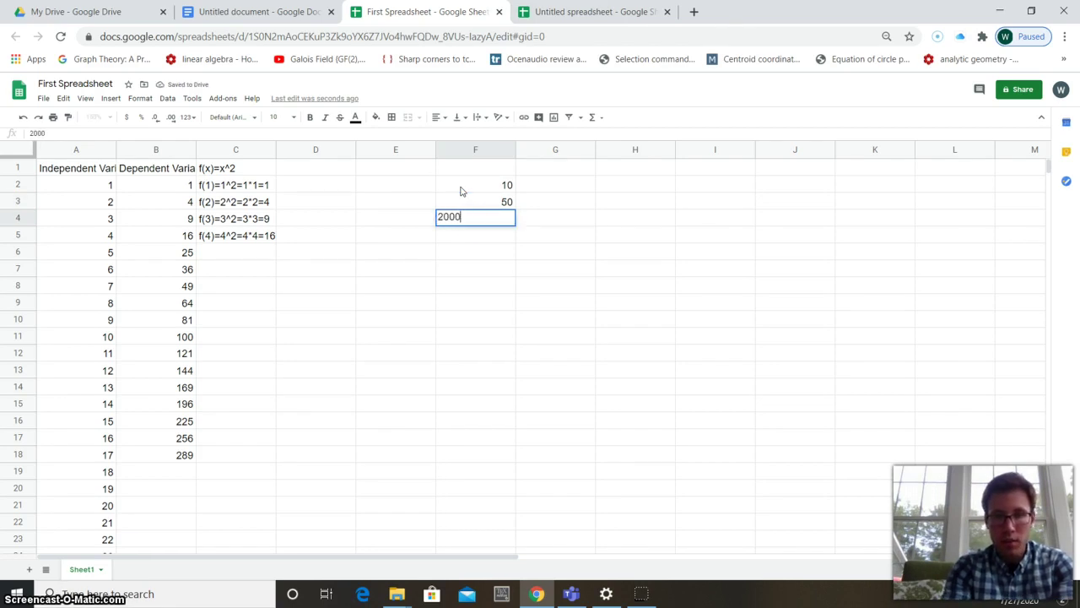
pyautogui.press('Return')
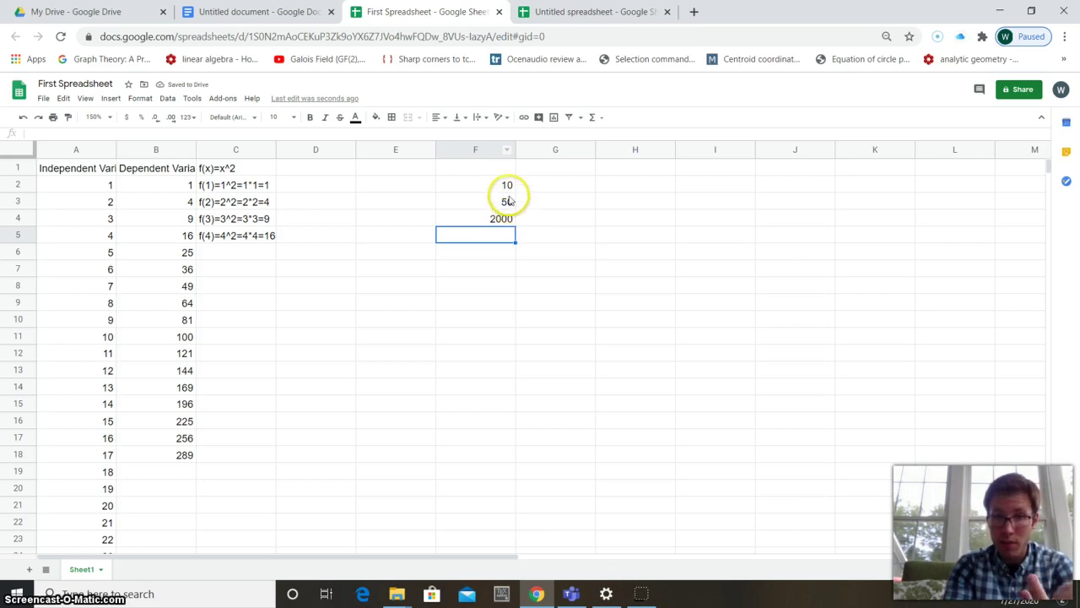
# Enter the label Sum in bold in cell E6
pyautogui.click(482, 257)
pyautogui.click(420, 258)
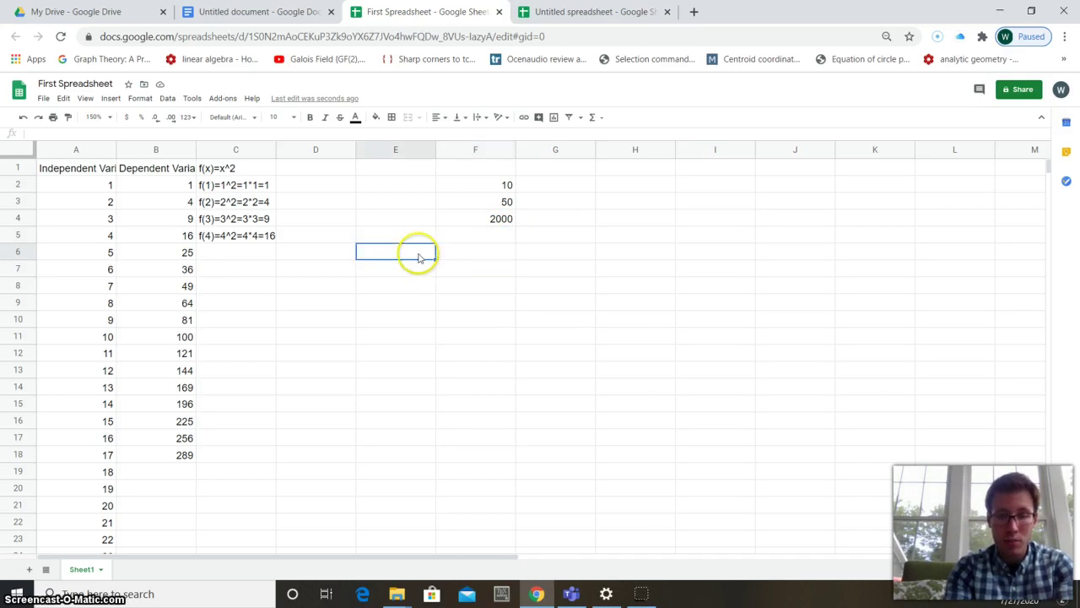
pyautogui.write('S')
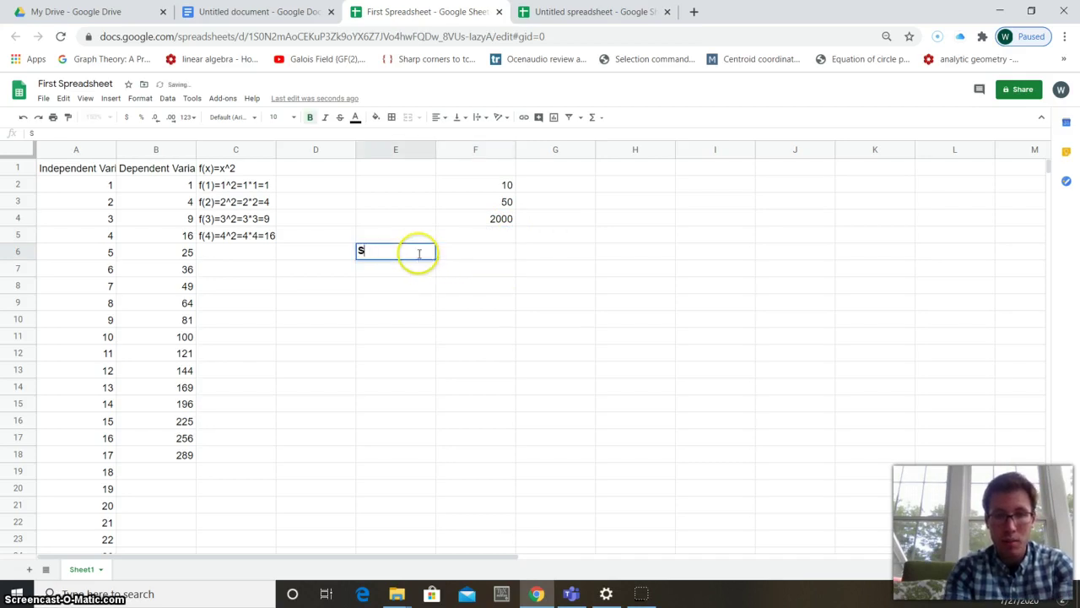
pyautogui.write('um')
# Total cells F2:F4 with a SUM formula in cell F6, and change cell F4 to 10
pyautogui.click(473, 260)
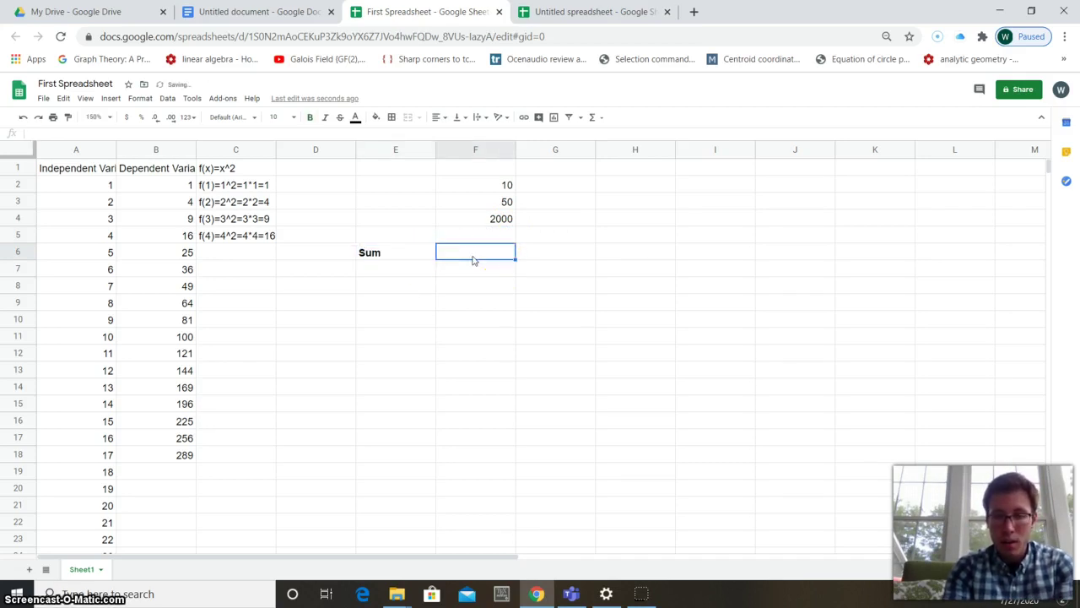
pyautogui.write('=')
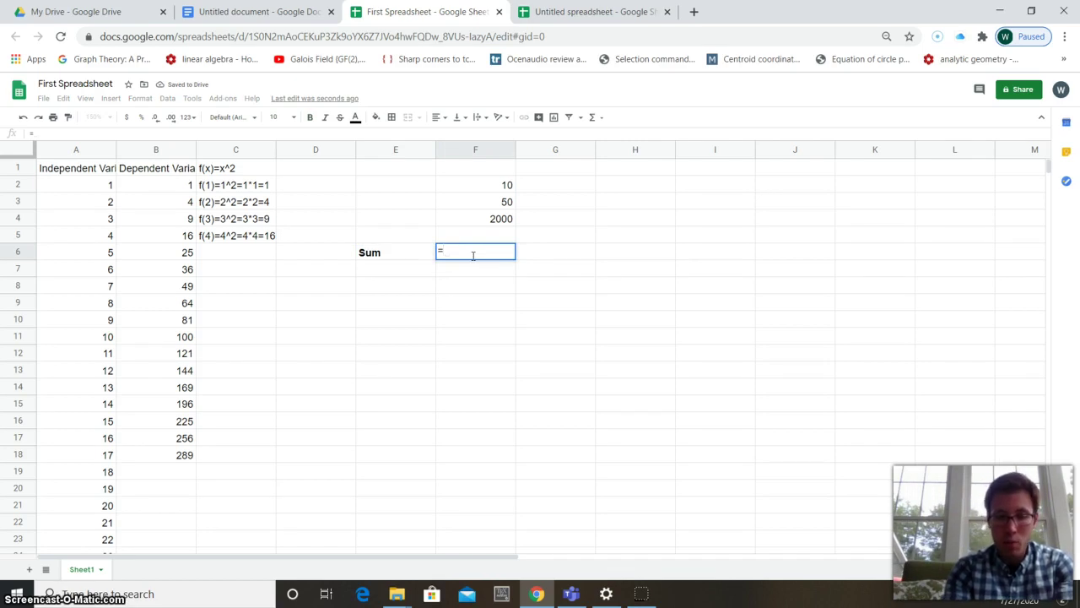
pyautogui.write('sum')
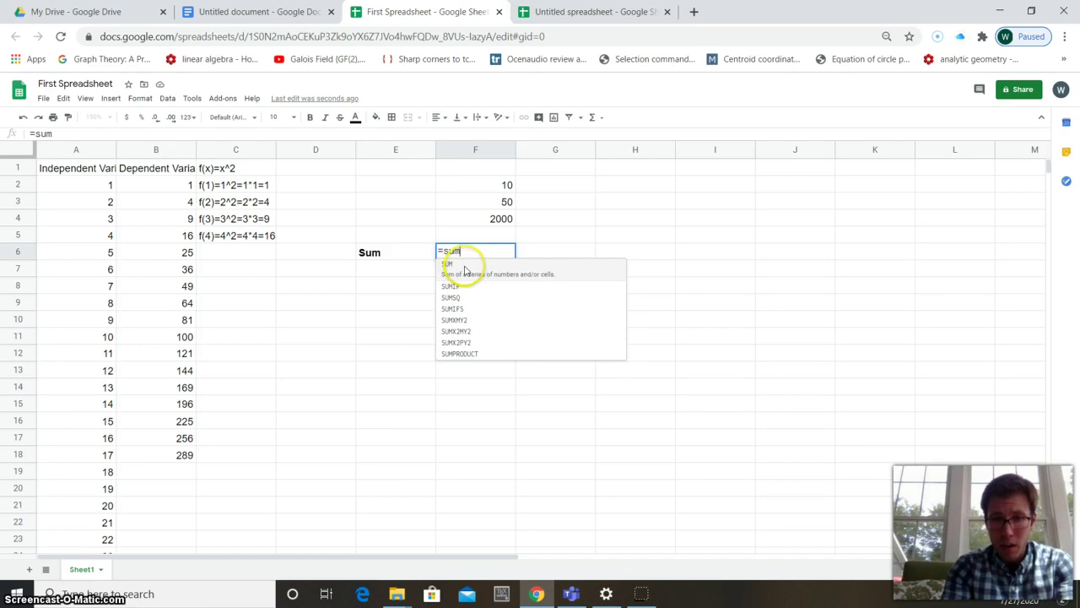
pyautogui.click(464, 270)
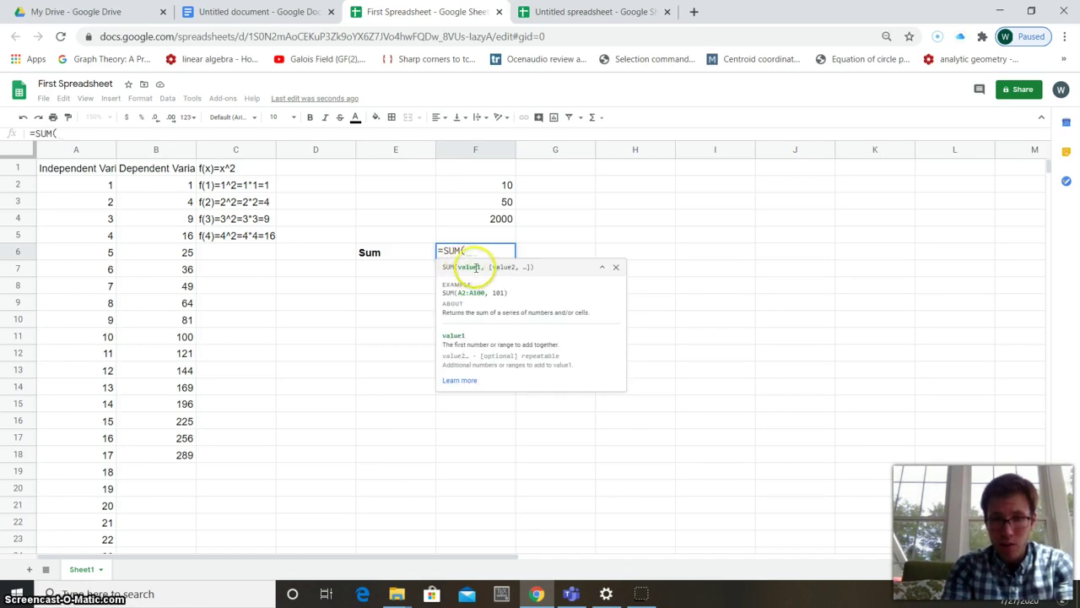
pyautogui.click(503, 185)
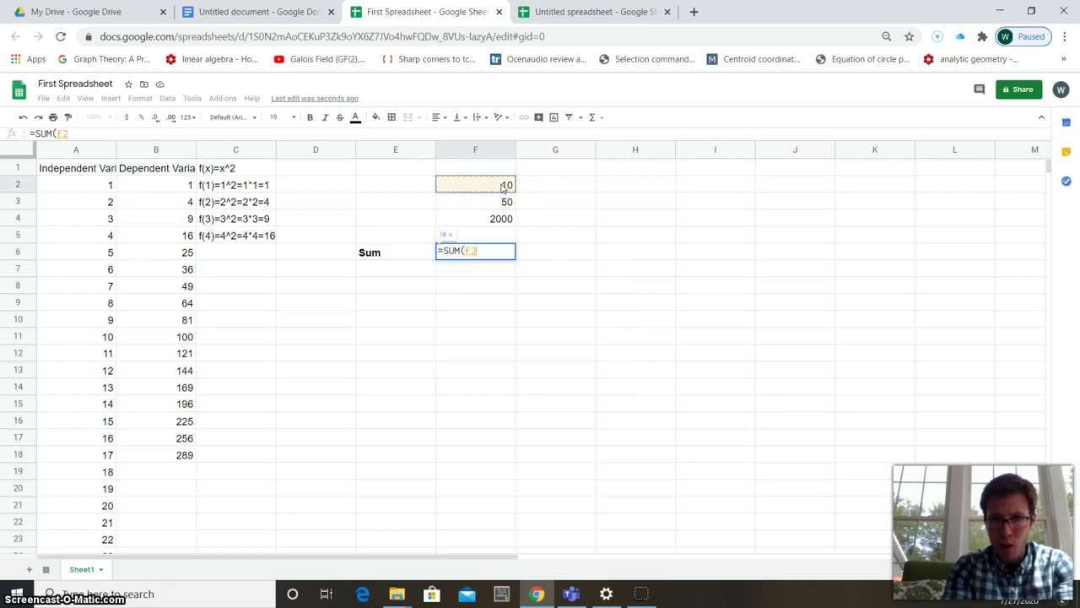
pyautogui.moveTo(503, 189); pyautogui.dragTo(503, 227)
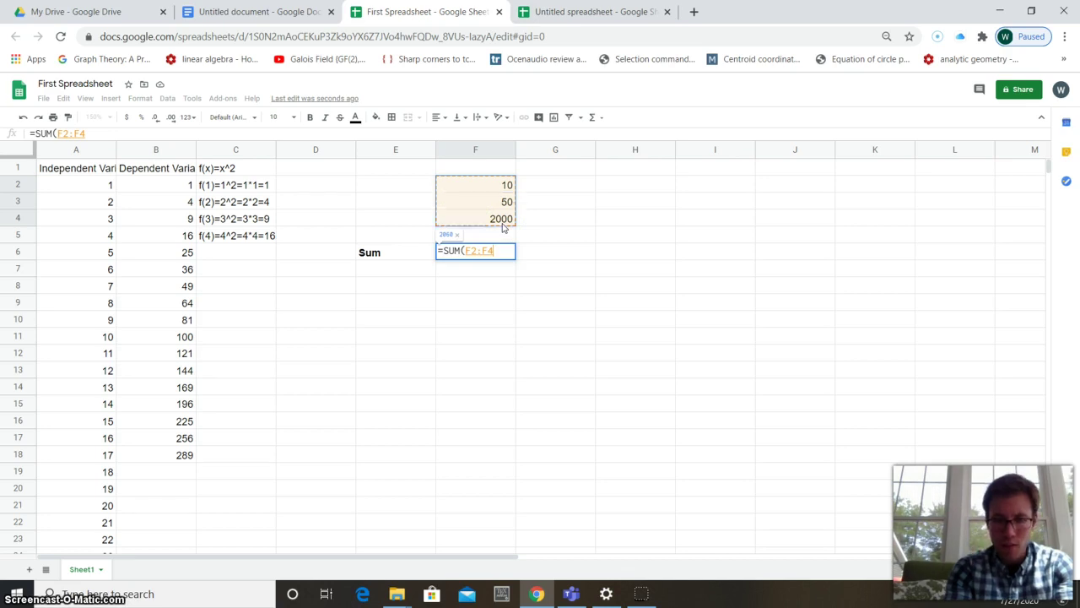
pyautogui.write(')')
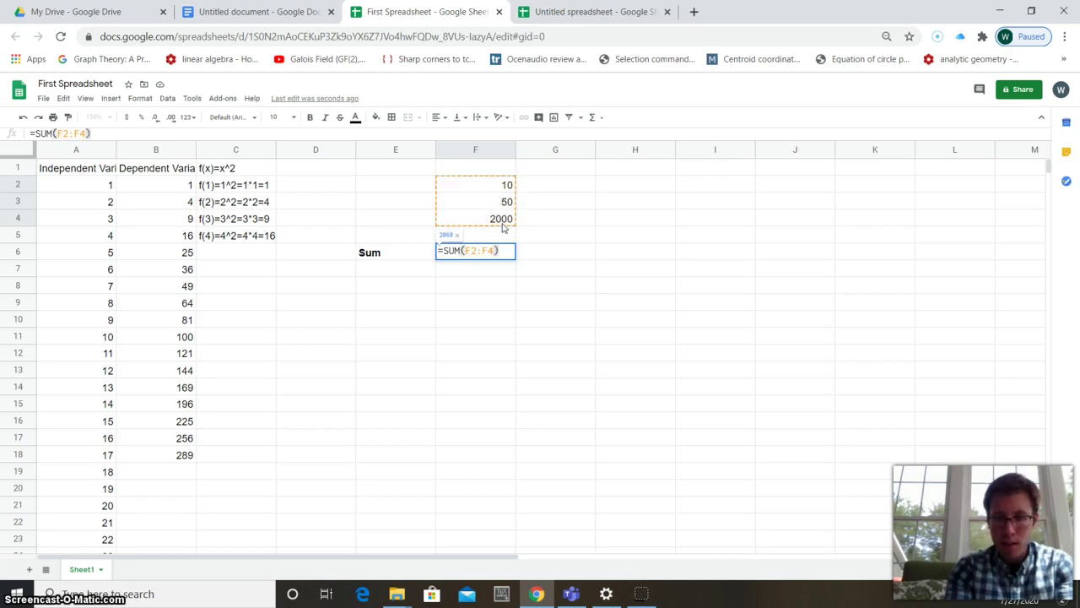
pyautogui.press('Return')
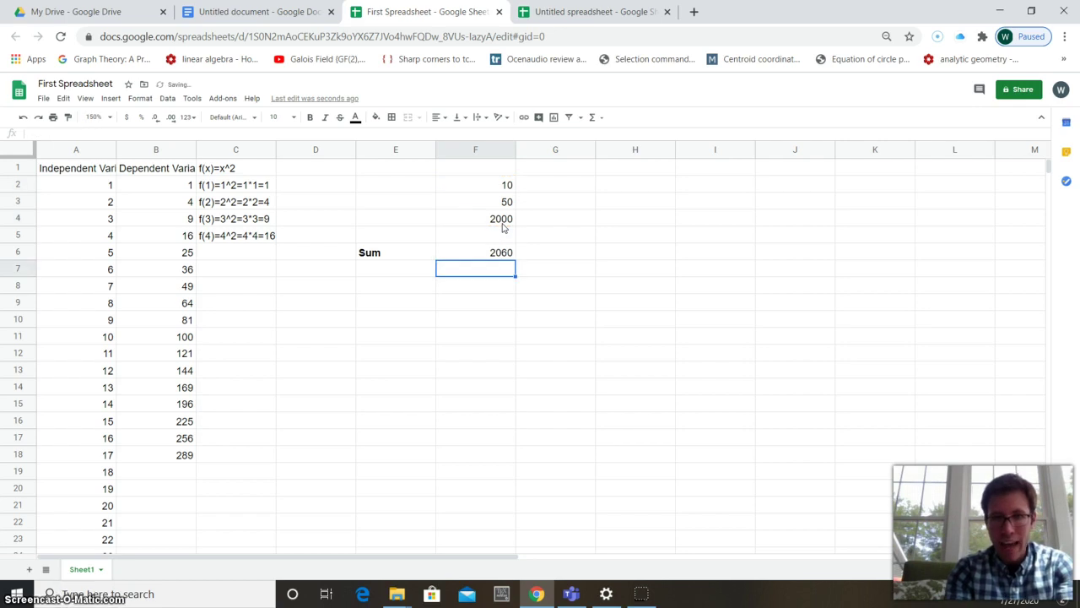
pyautogui.click(503, 221)
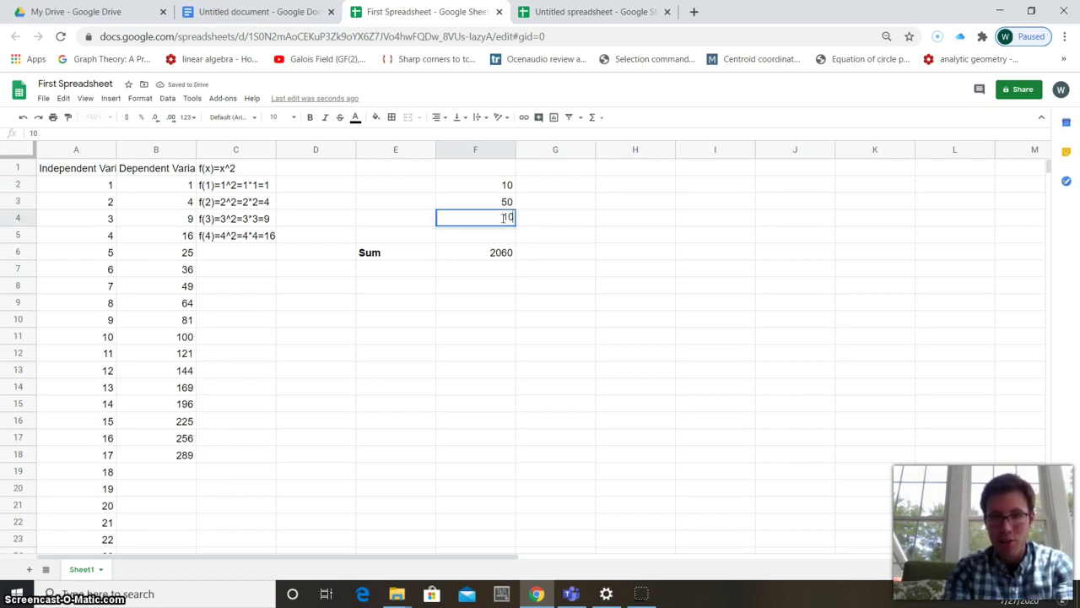
pyautogui.click(589, 234)
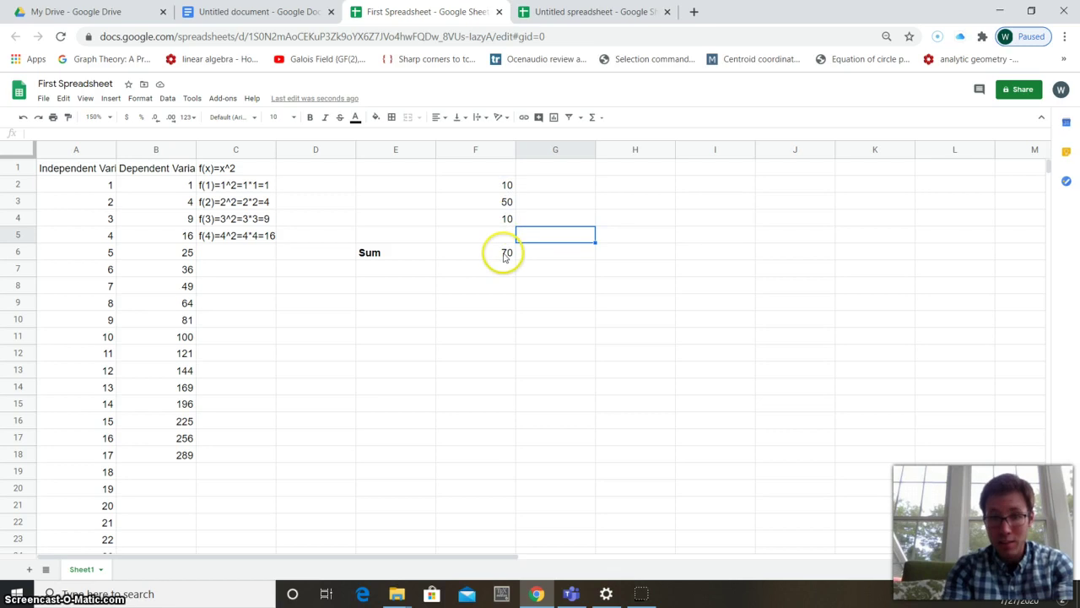
# Relabel cell E6 as Average and clear the SUM formula from cell F6
pyautogui.click(408, 254)
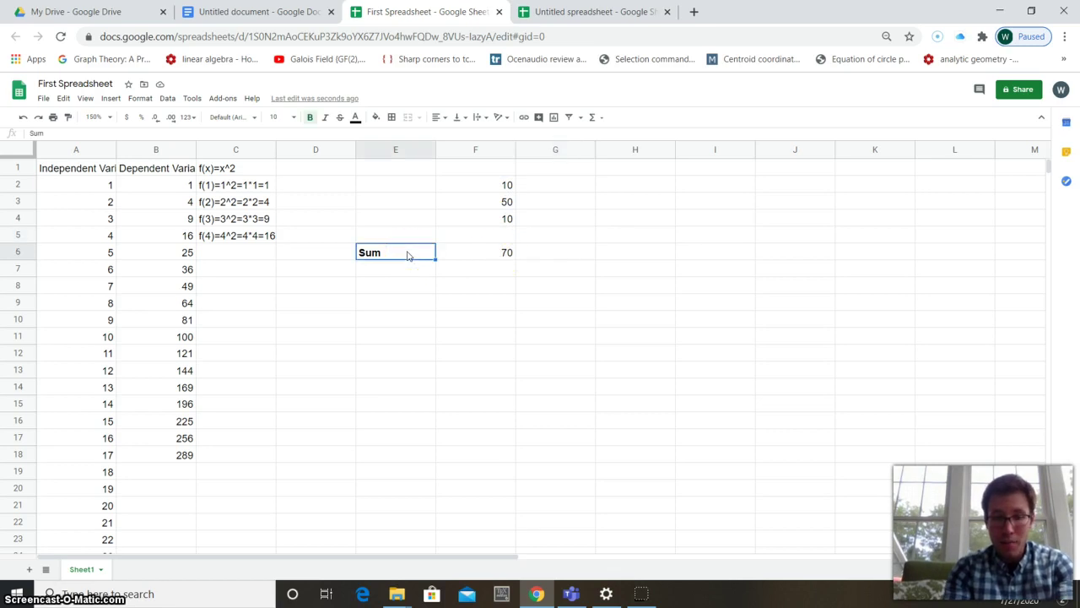
pyautogui.write('A')
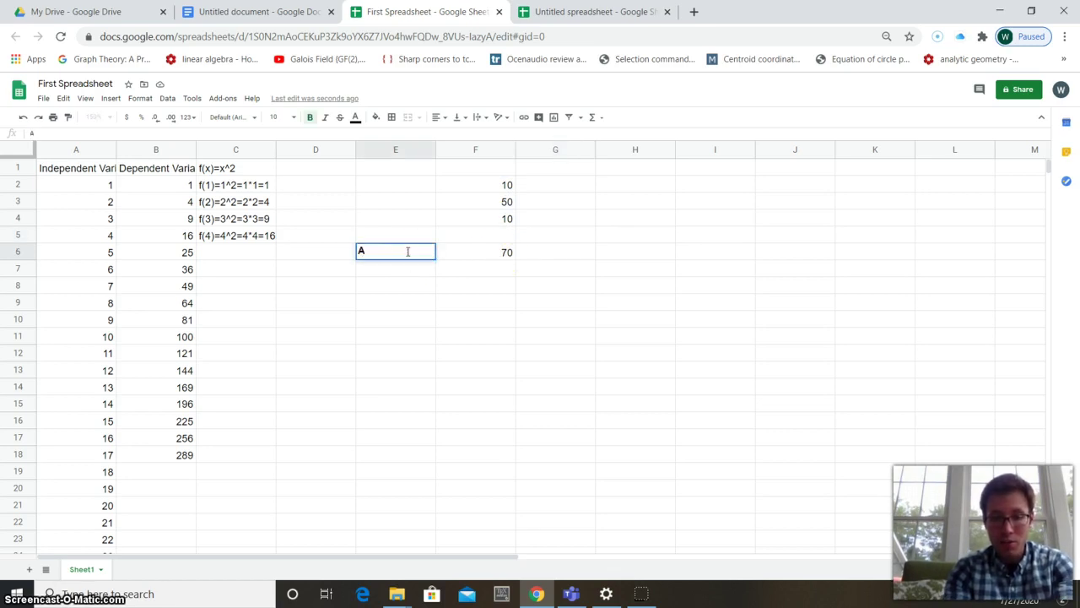
pyautogui.write('verage')
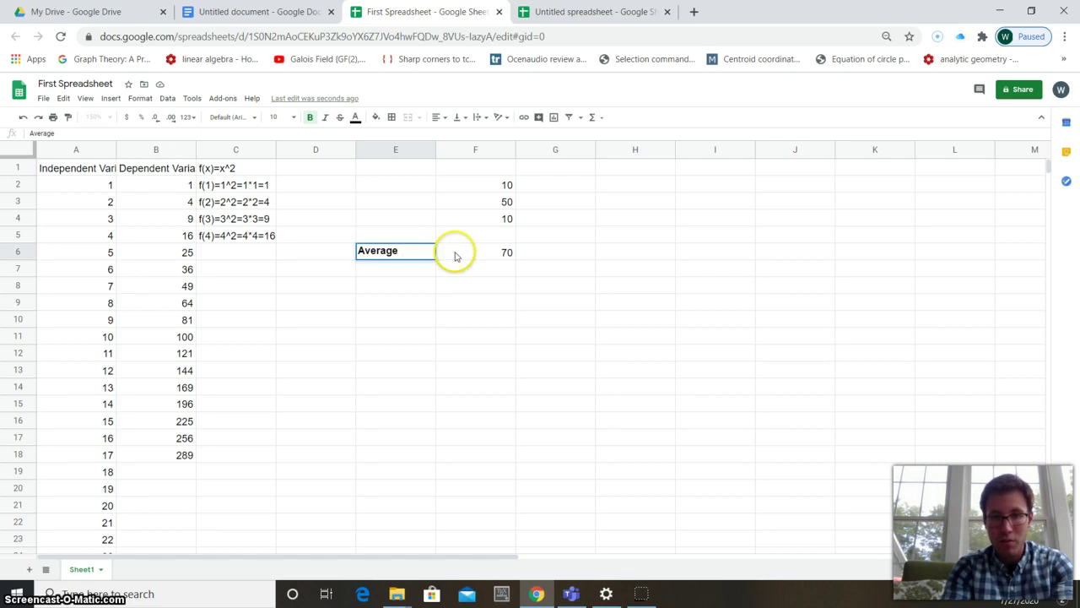
pyautogui.click(456, 255)
pyautogui.press('Delete')
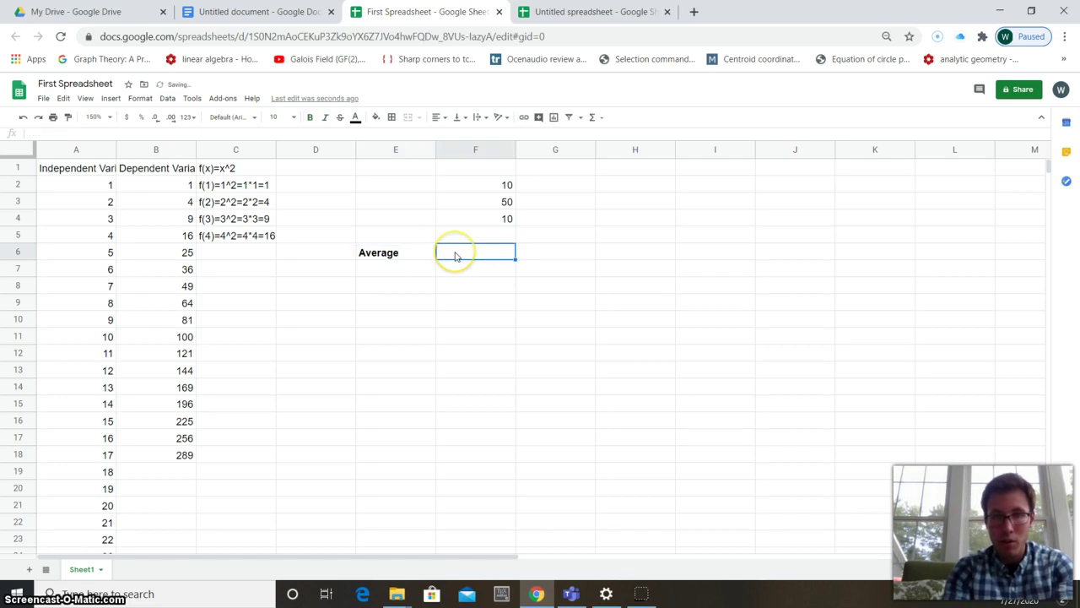
# Replace the number in cell F3 with 1000 and clear cell F4
pyautogui.click(503, 203)
pyautogui.press('Delete')
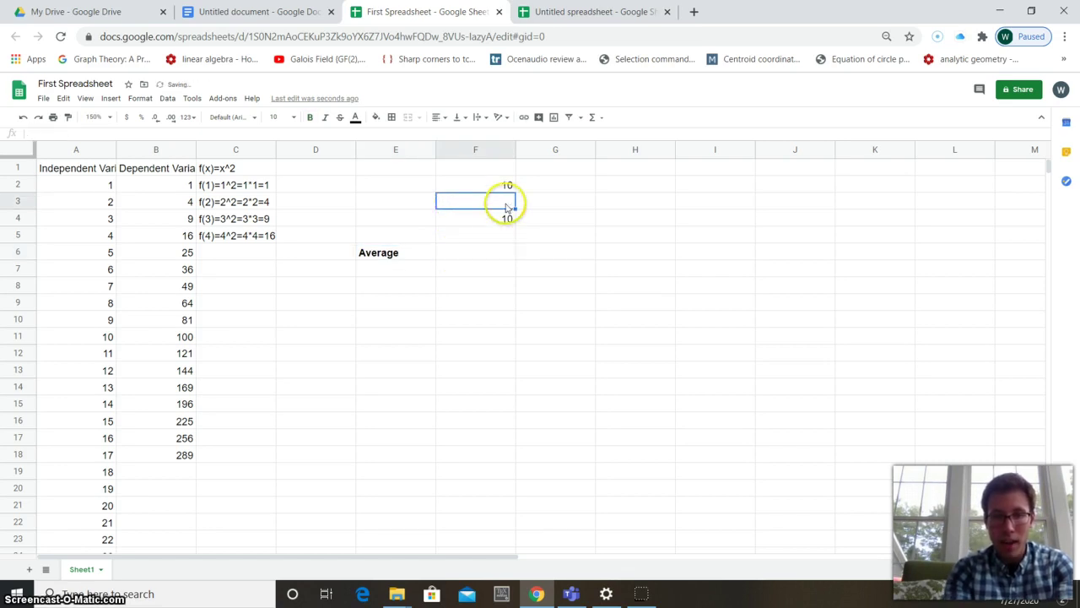
pyautogui.write('1000')
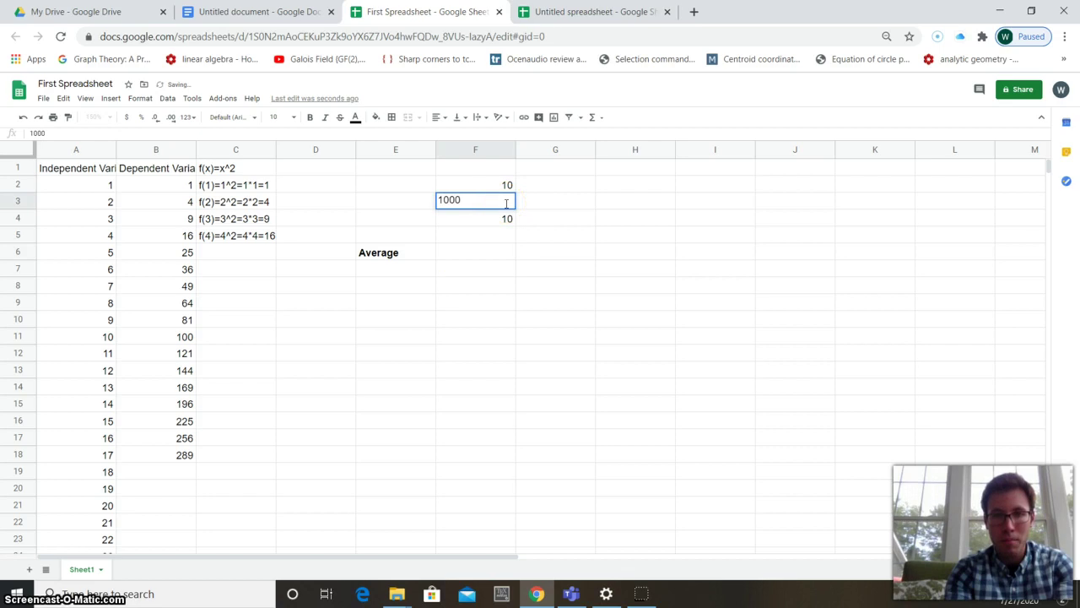
pyautogui.press('BackSpace')
pyautogui.press('BackSpace')
pyautogui.press('BackSpace')
pyautogui.press('BackSpace')
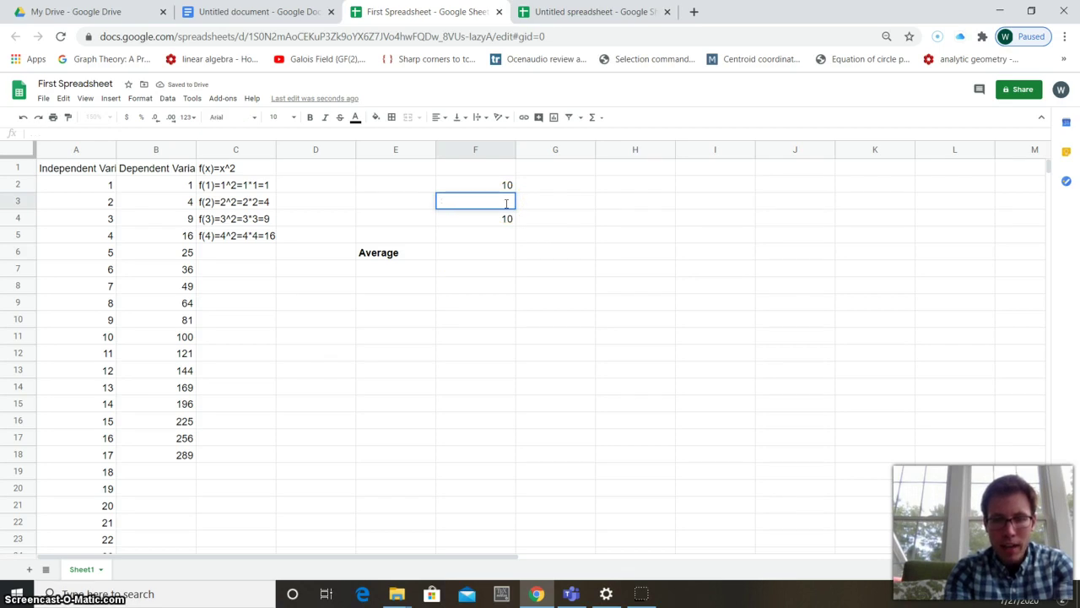
pyautogui.write('1000')
pyautogui.click(512, 220)
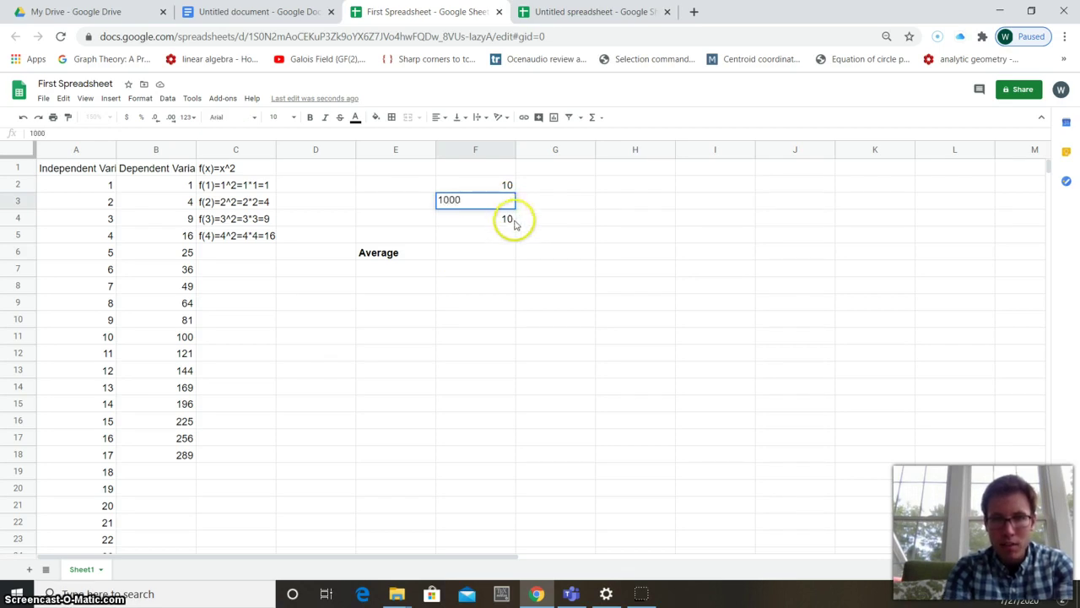
pyautogui.press('Delete')
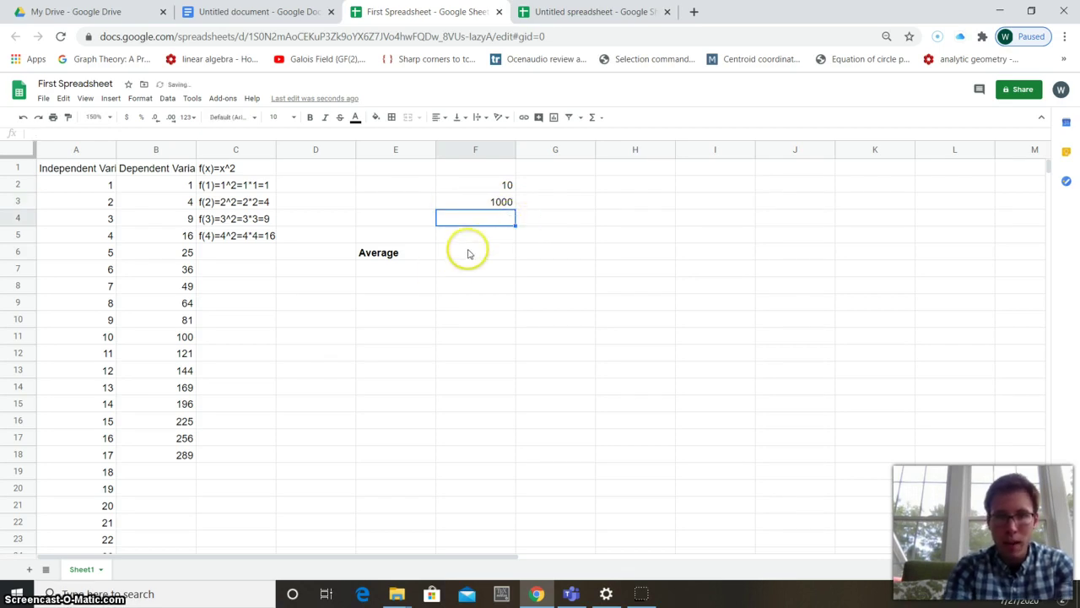
# Calculate the average of cells F2:F3 in cell F6 with an AVERAGE formula
pyautogui.click(470, 253)
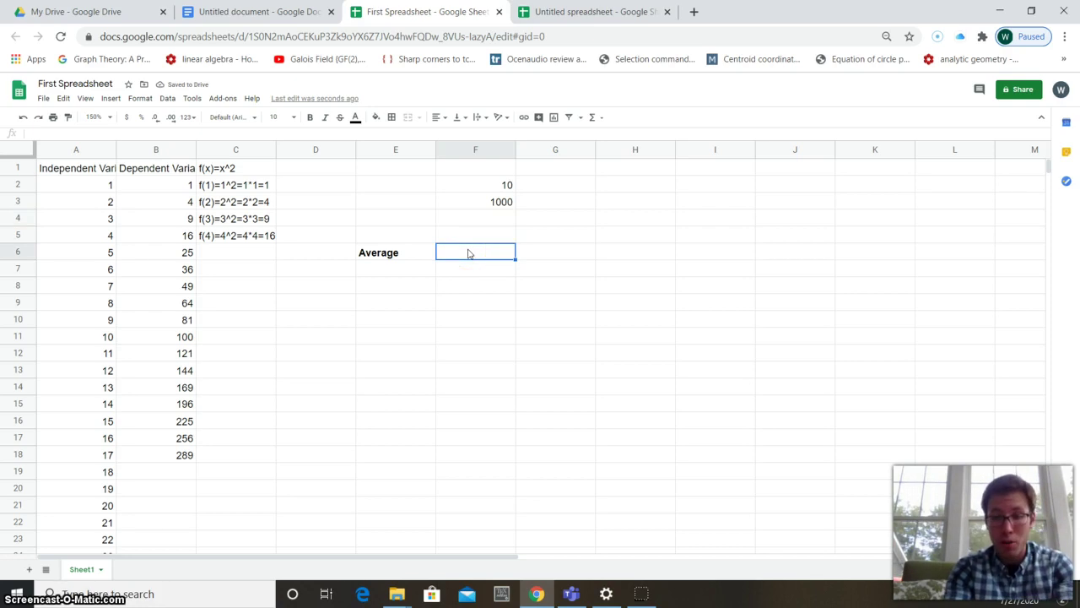
pyautogui.write('=')
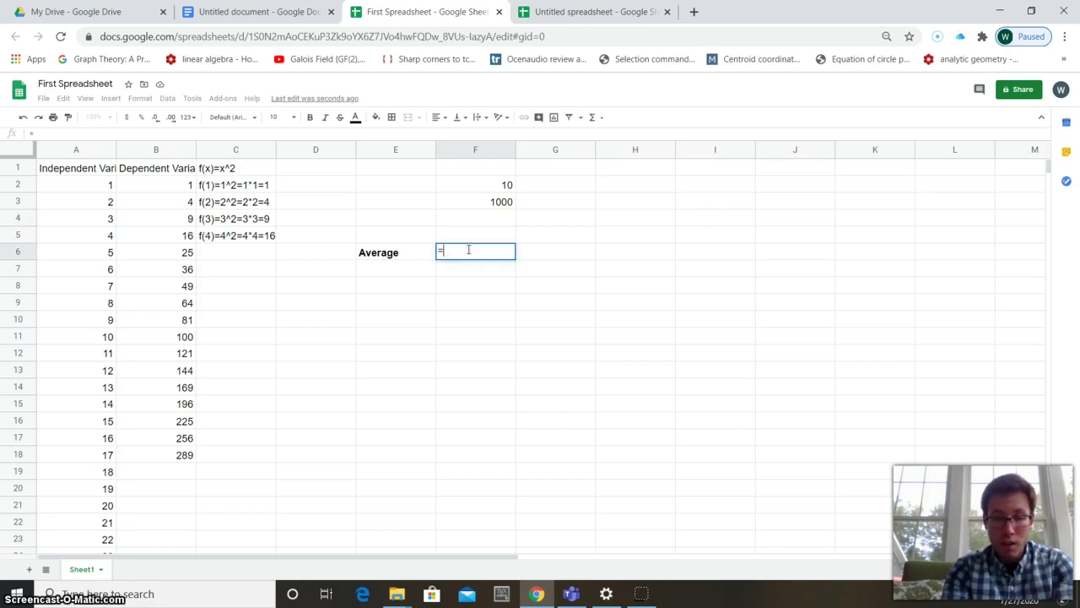
pyautogui.click(493, 251)
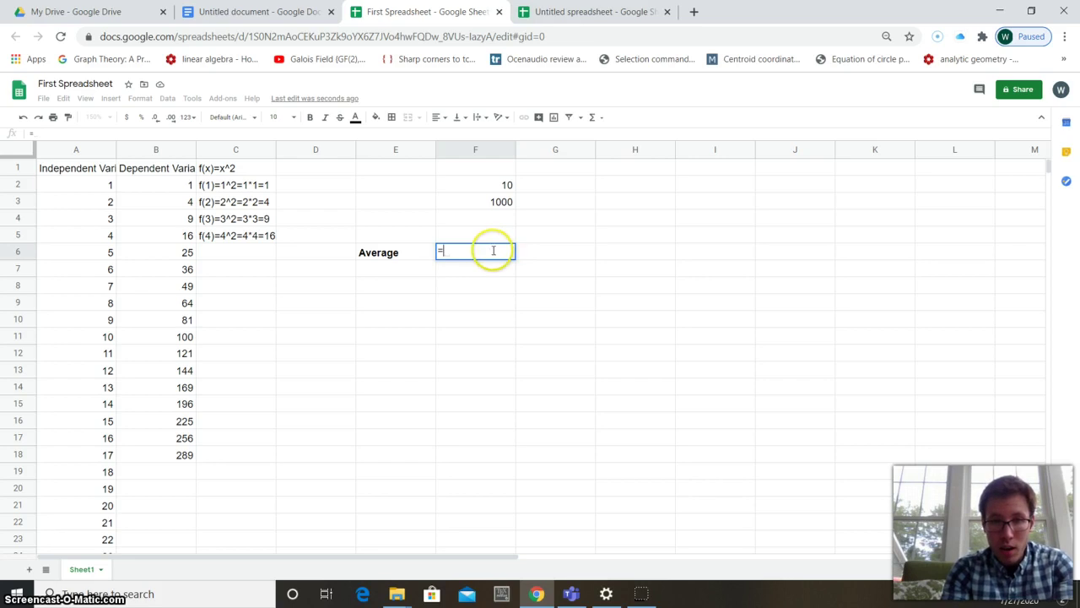
pyautogui.write('ave')
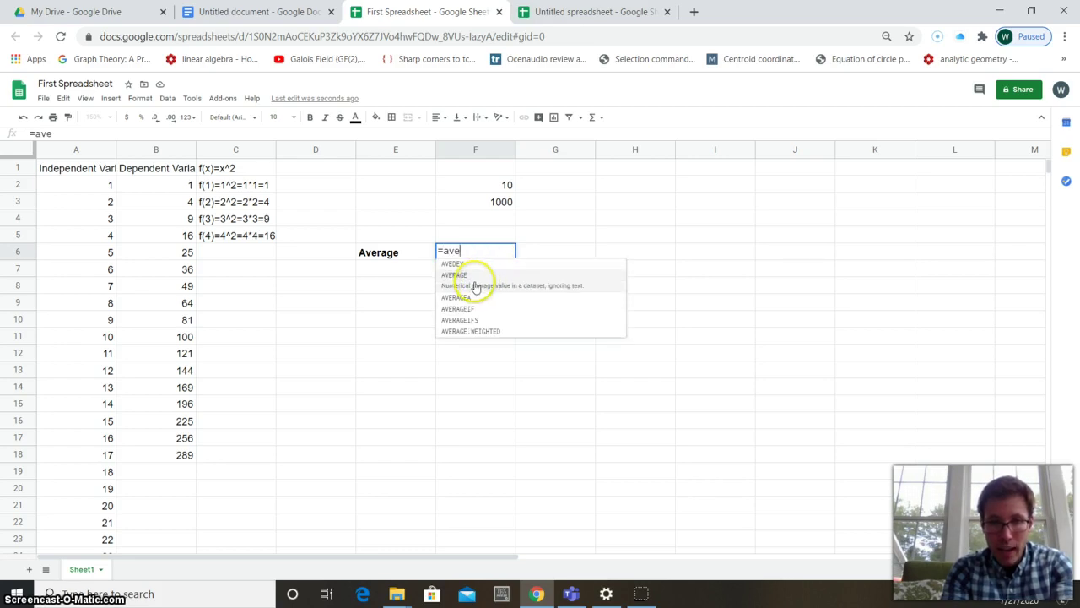
pyautogui.click(476, 282)
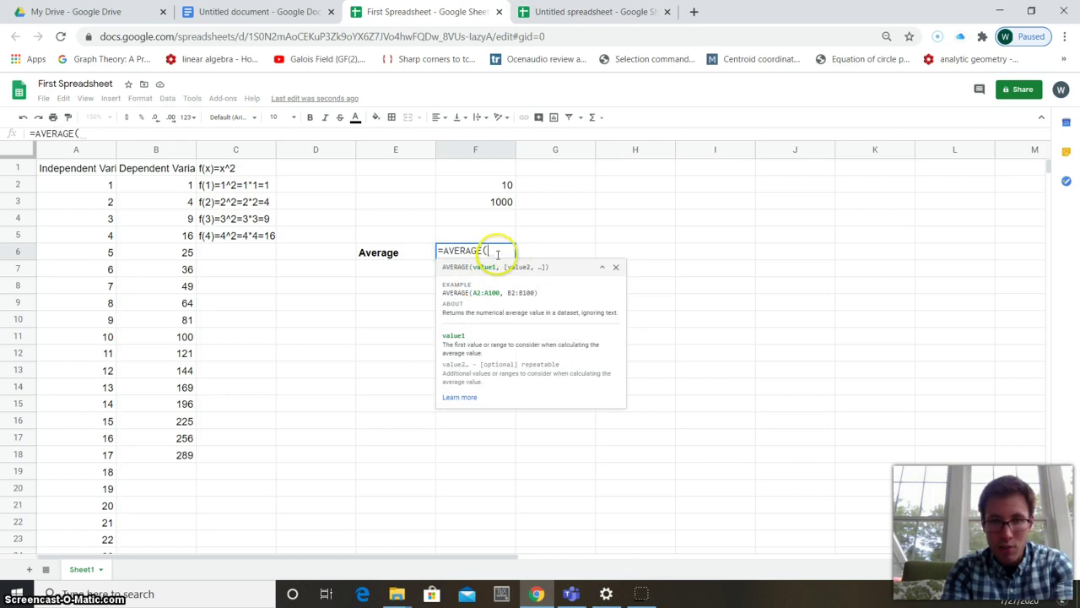
pyautogui.click(503, 185)
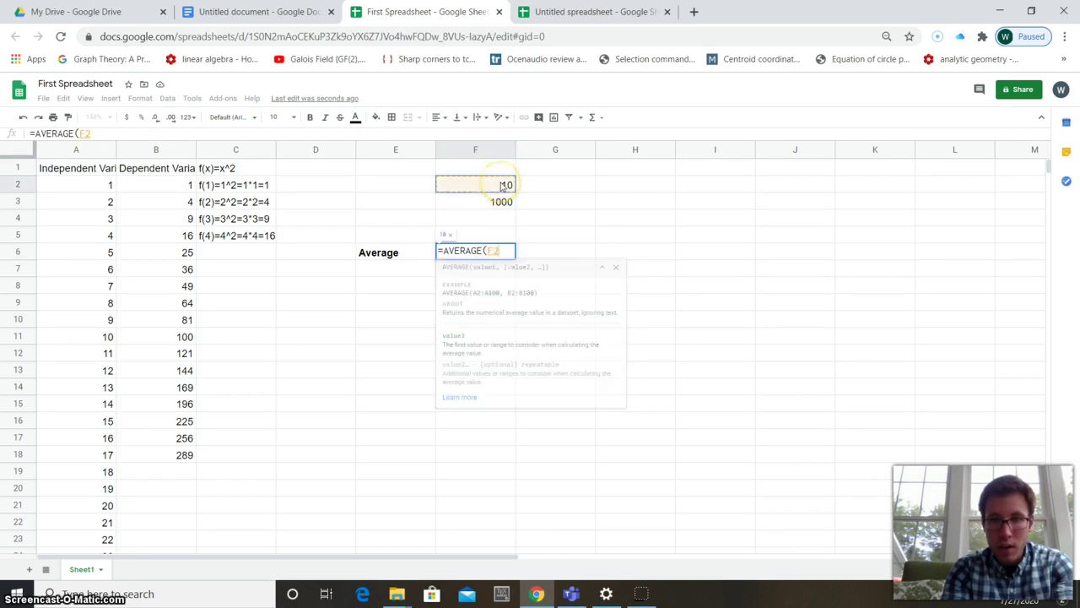
pyautogui.moveTo(503, 186); pyautogui.dragTo(501, 203)
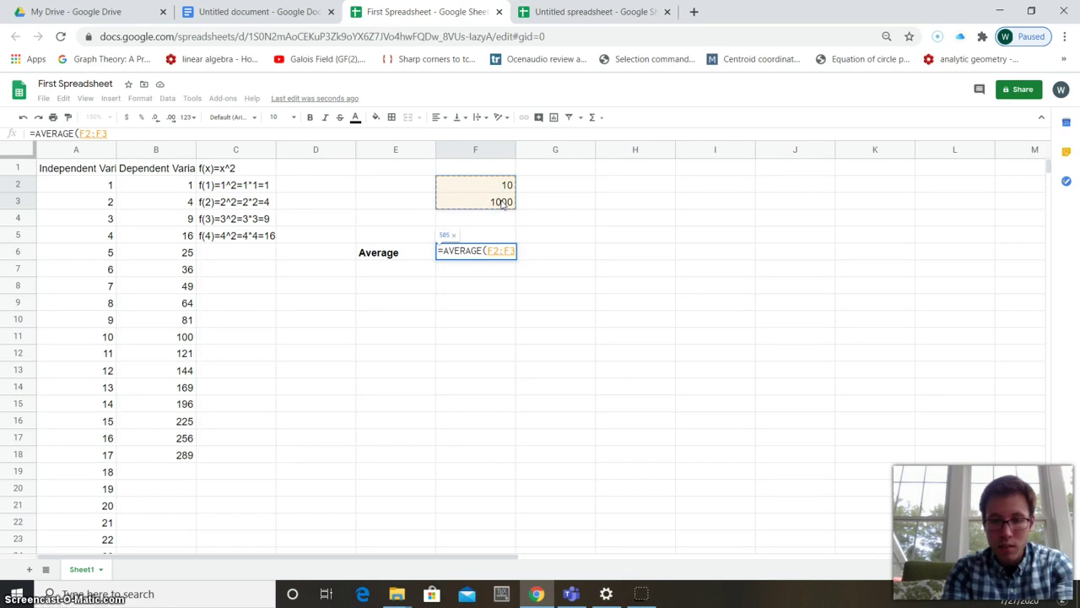
pyautogui.write(')')
pyautogui.press('Return')
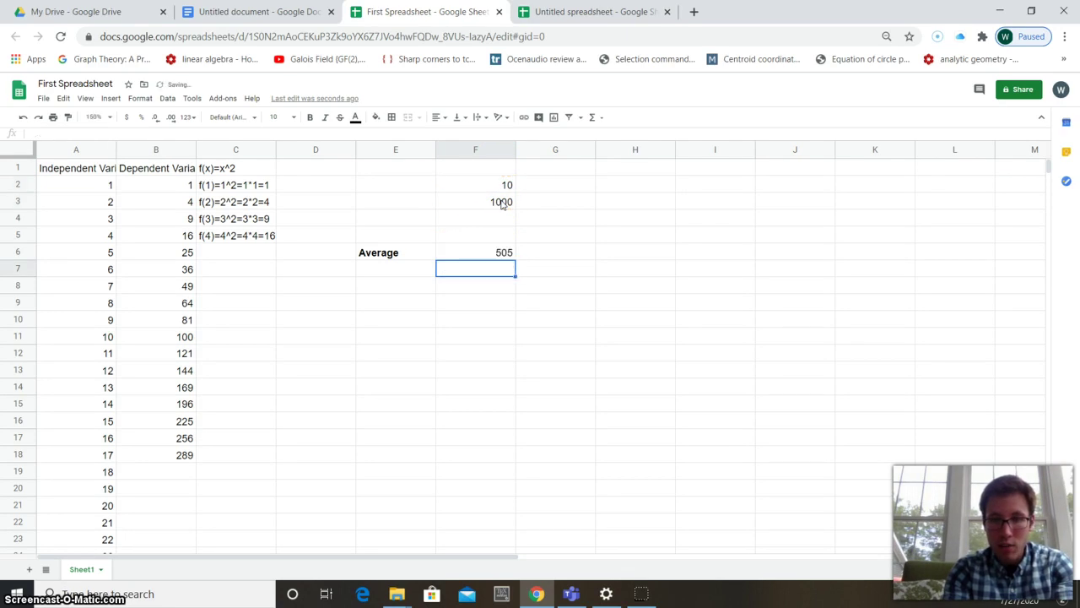
pyautogui.click(502, 252)
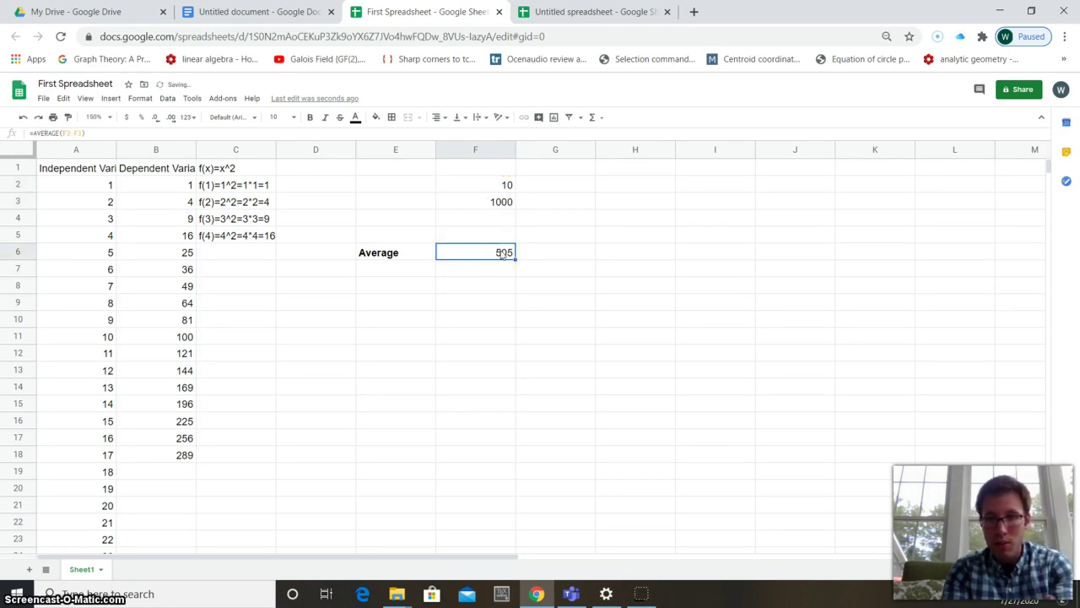